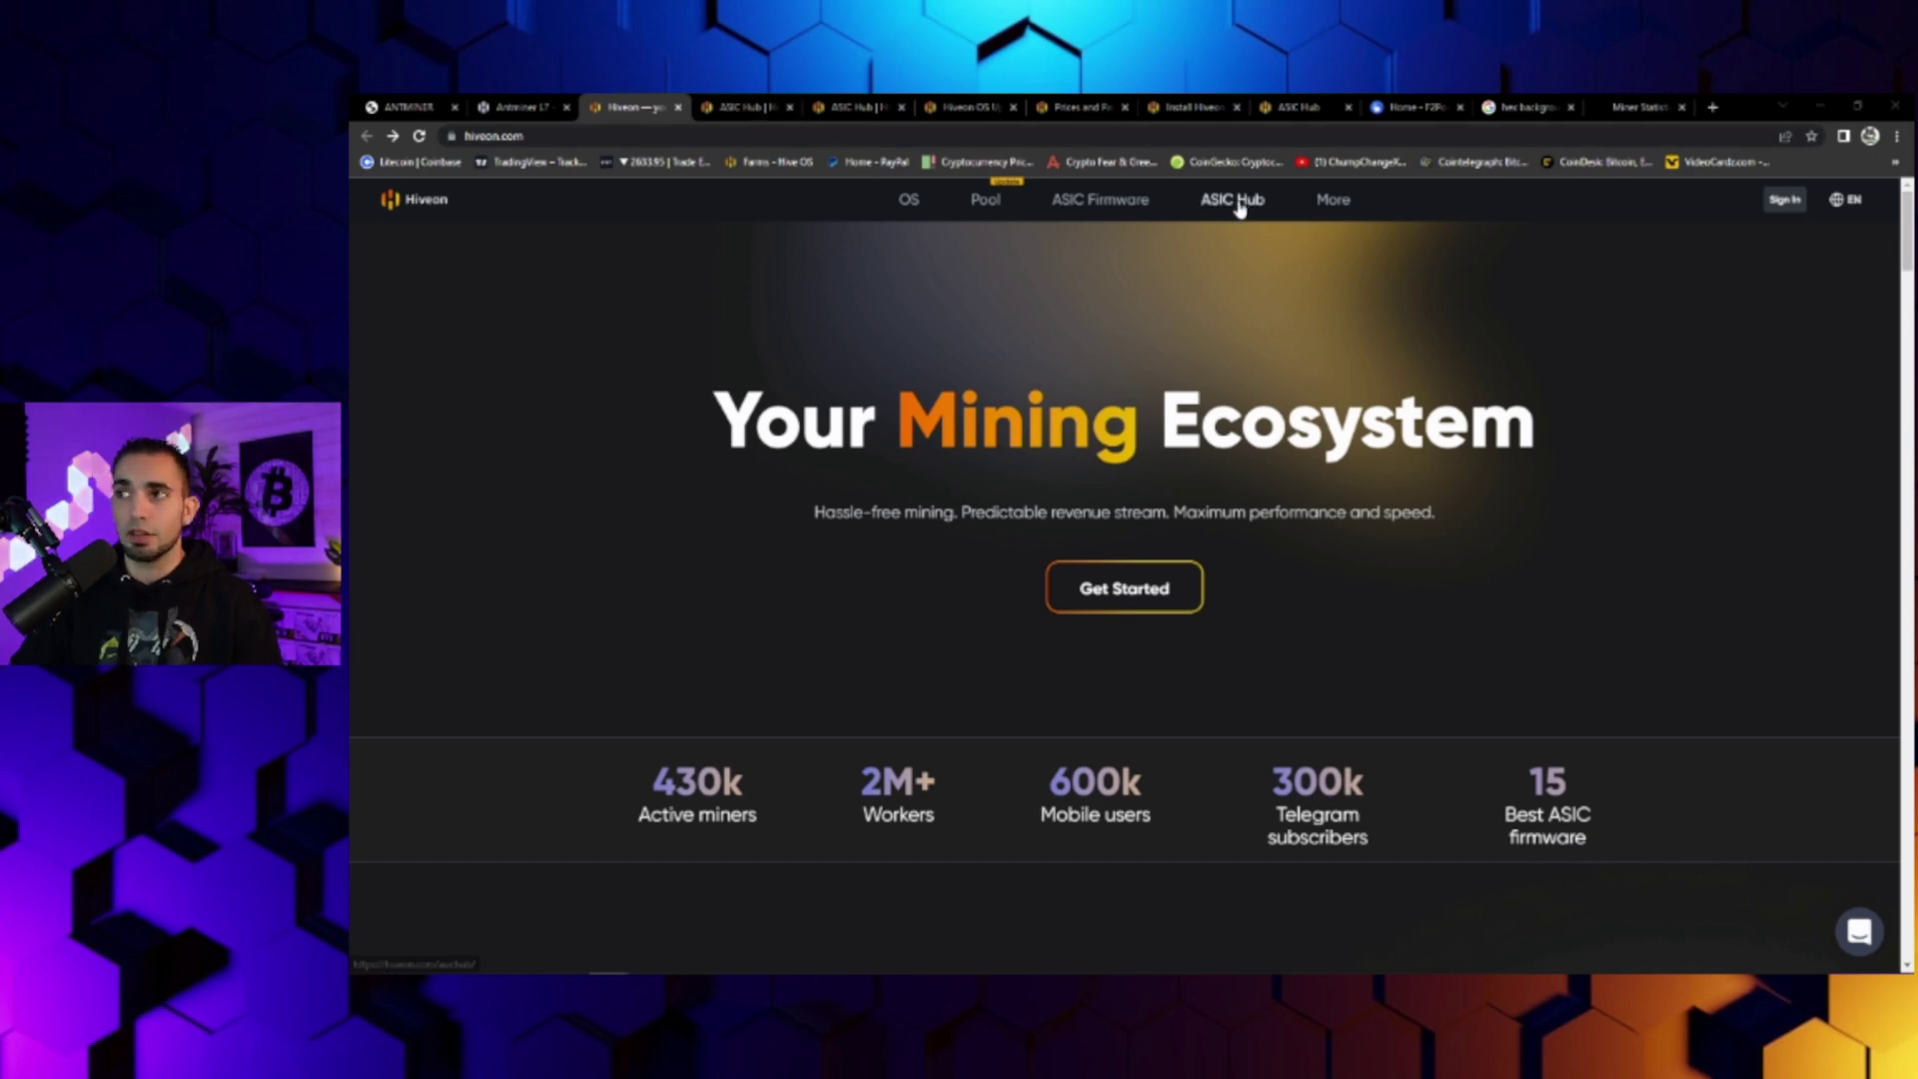
Step: On the Hiveon ASIC Hub page, review Supported models, then show the ASIC Hub changelog
click(744, 107)
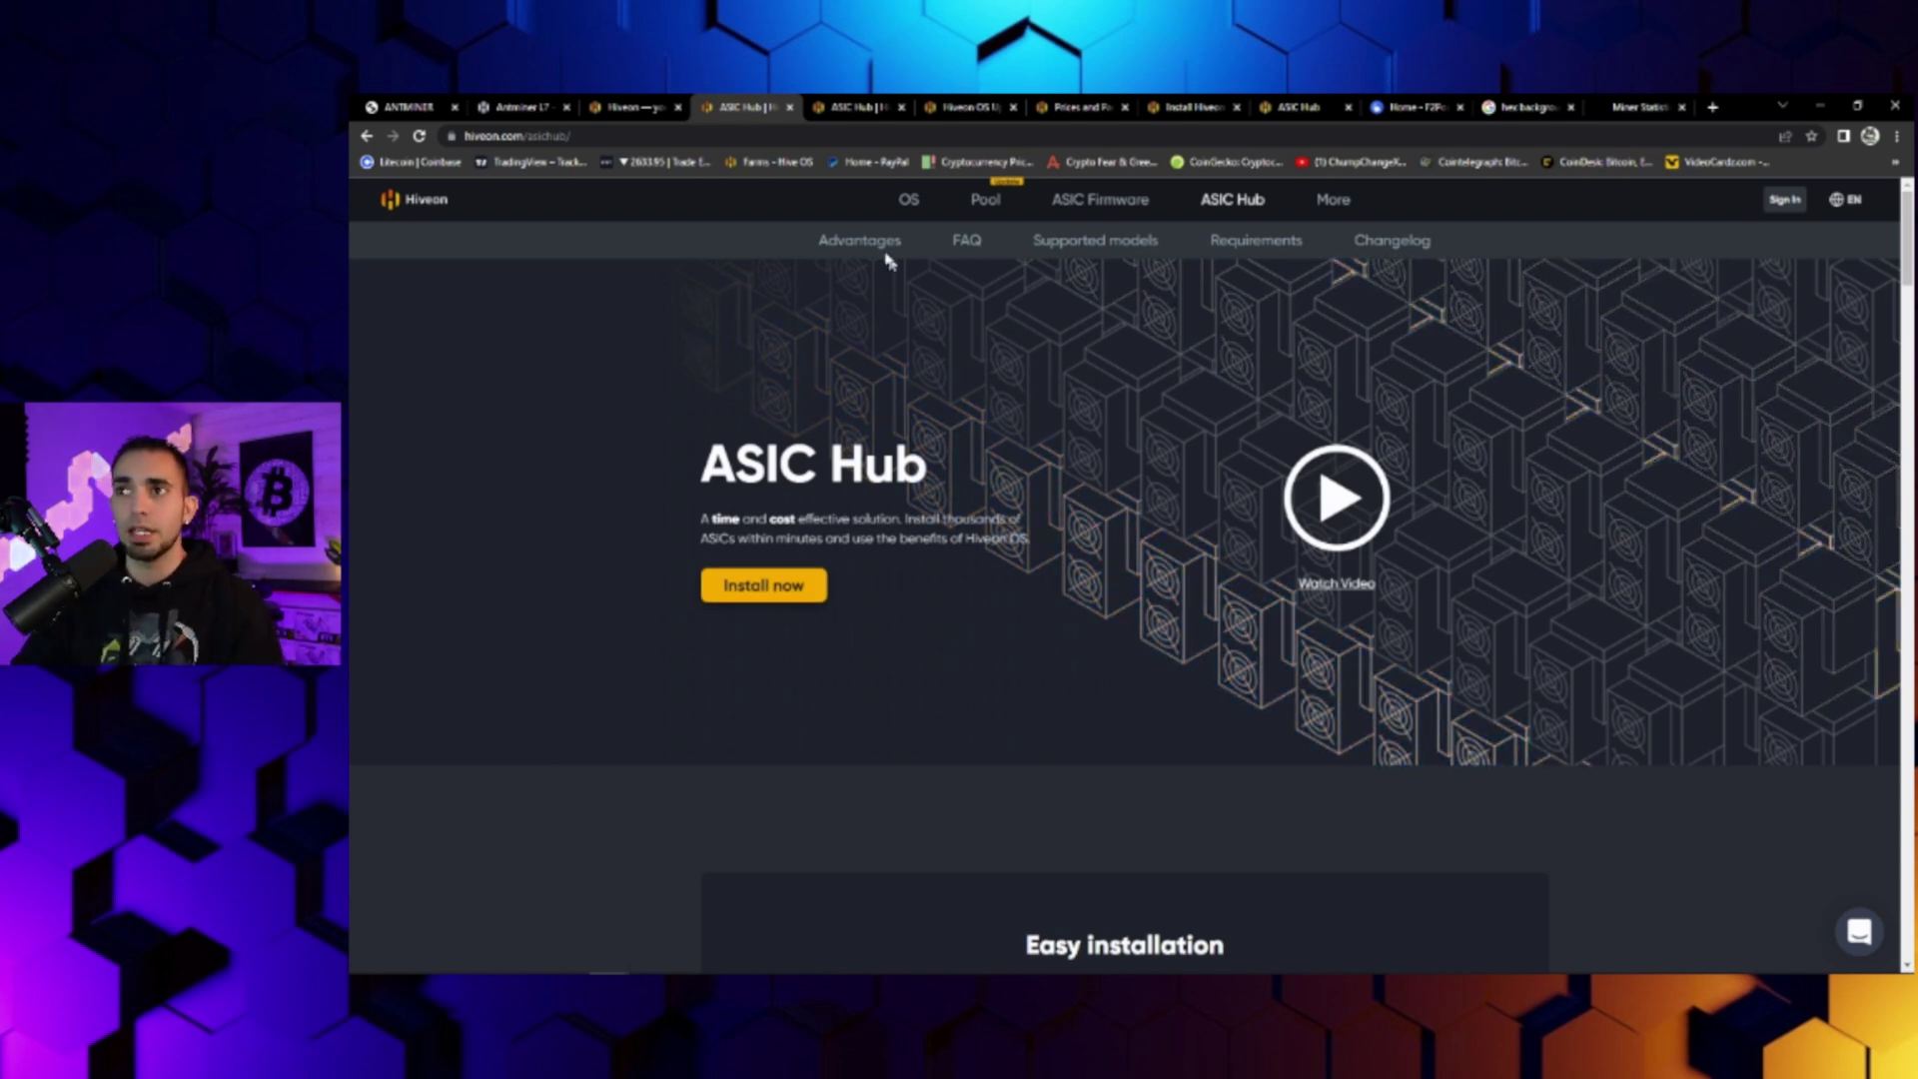
click(844, 108)
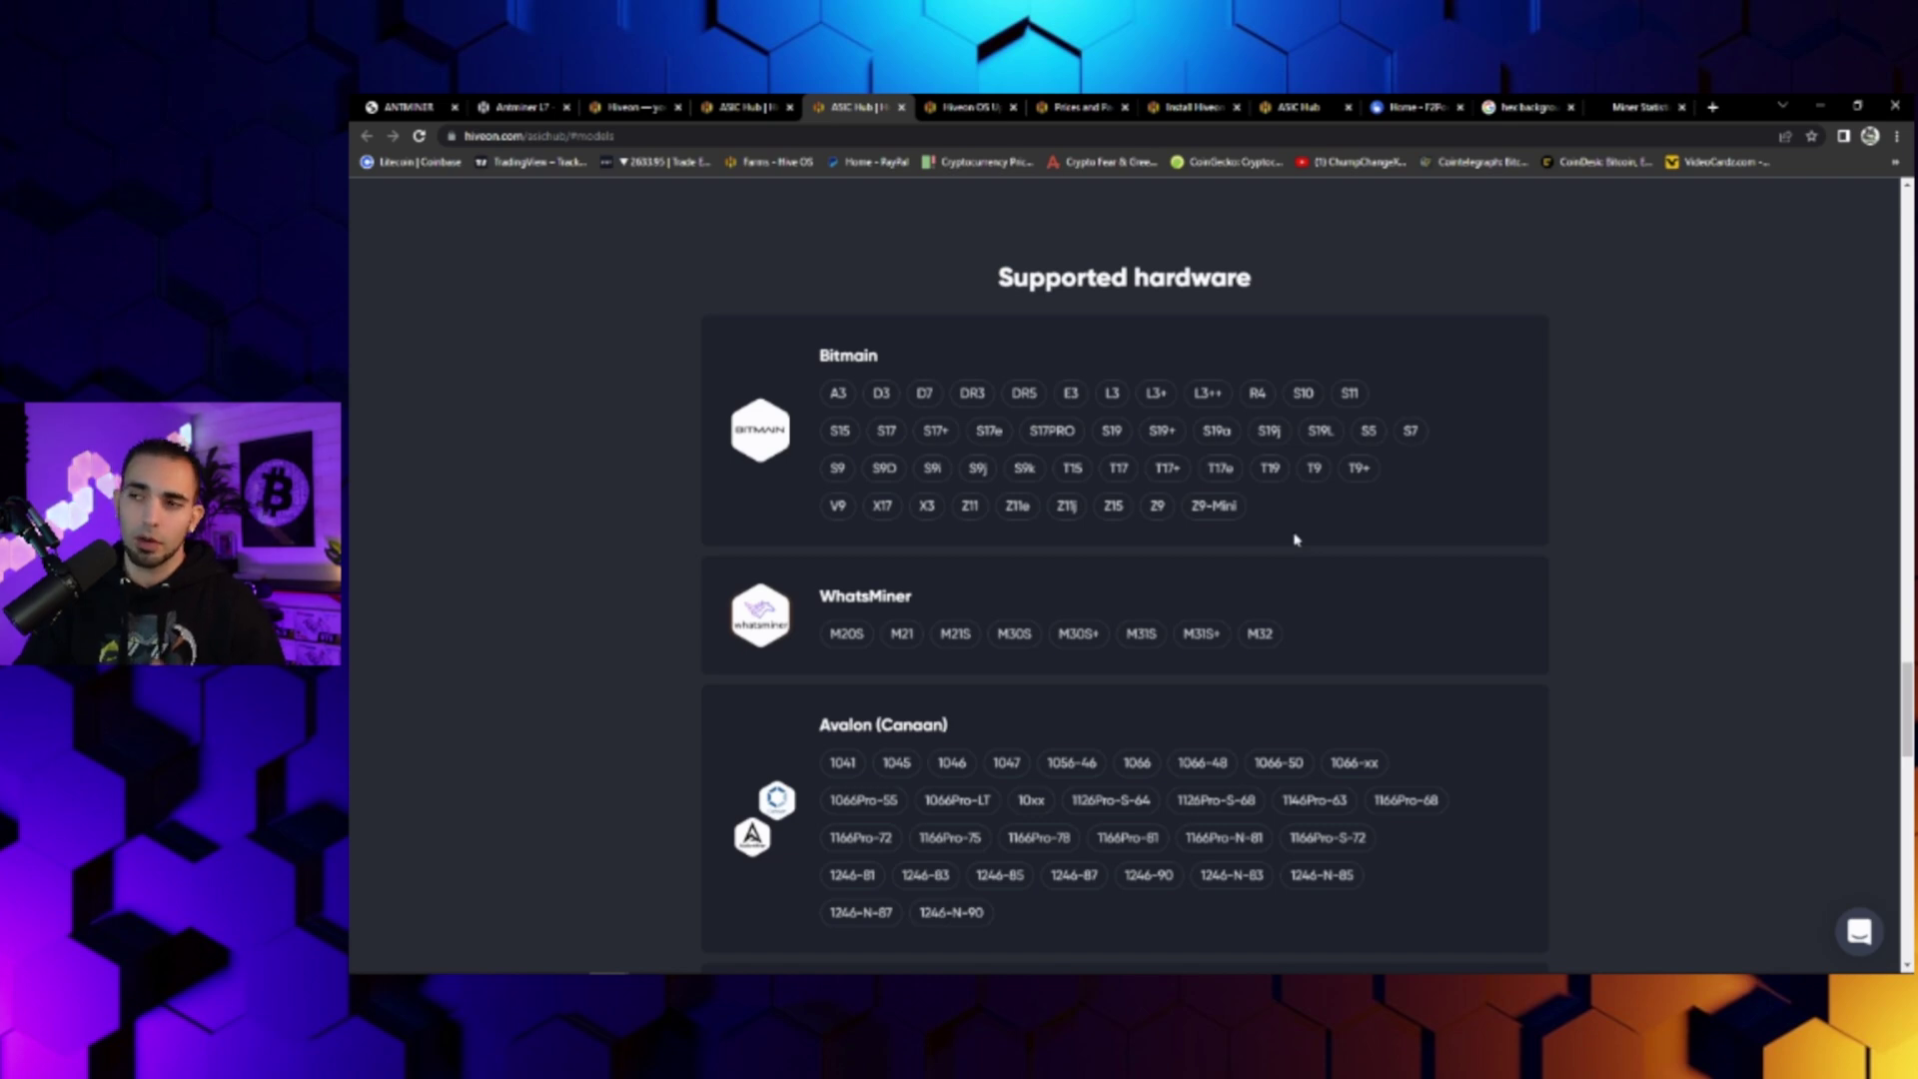
click(967, 108)
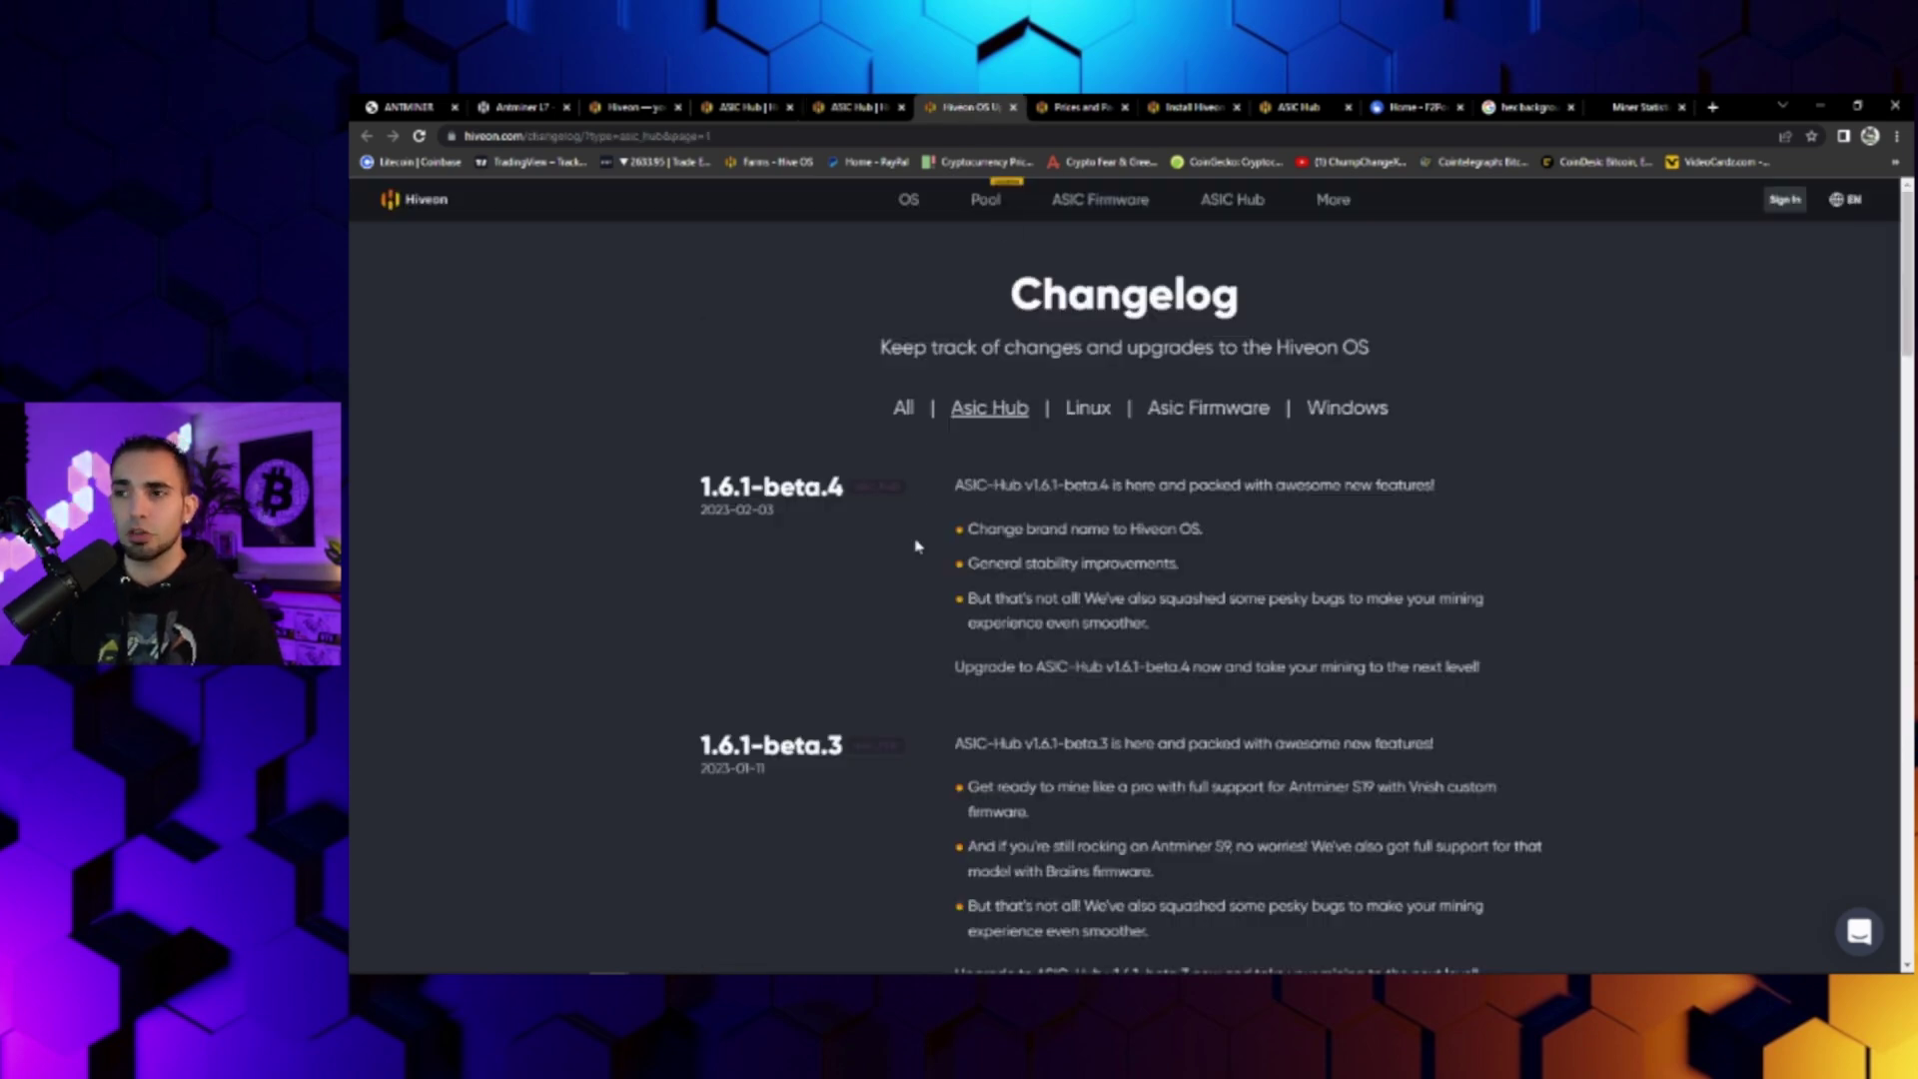
Step: Scroll the changelog down to version 1.6.0 and highlight the Antminer L7 support line
scroll(1200, 692, down, 2)
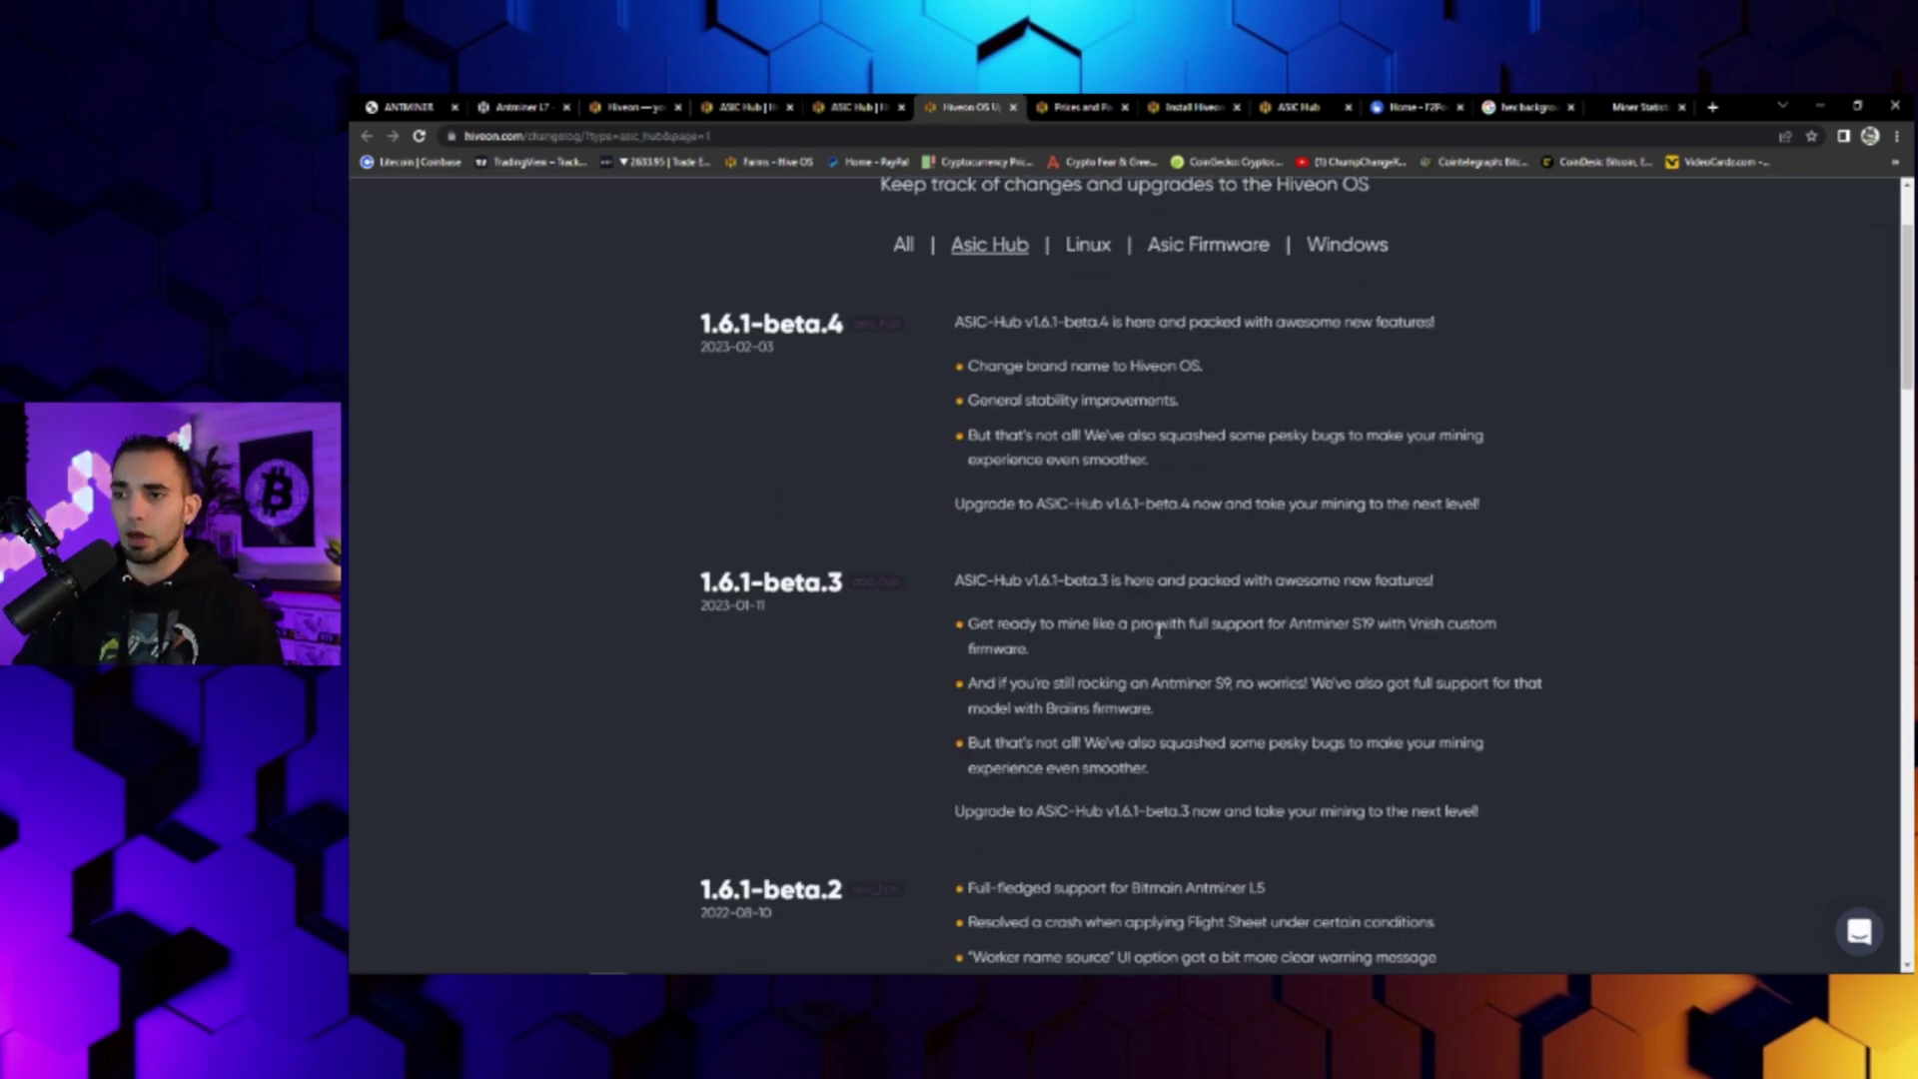
scroll(1149, 626, down, 1)
scroll(1369, 640, down, 1)
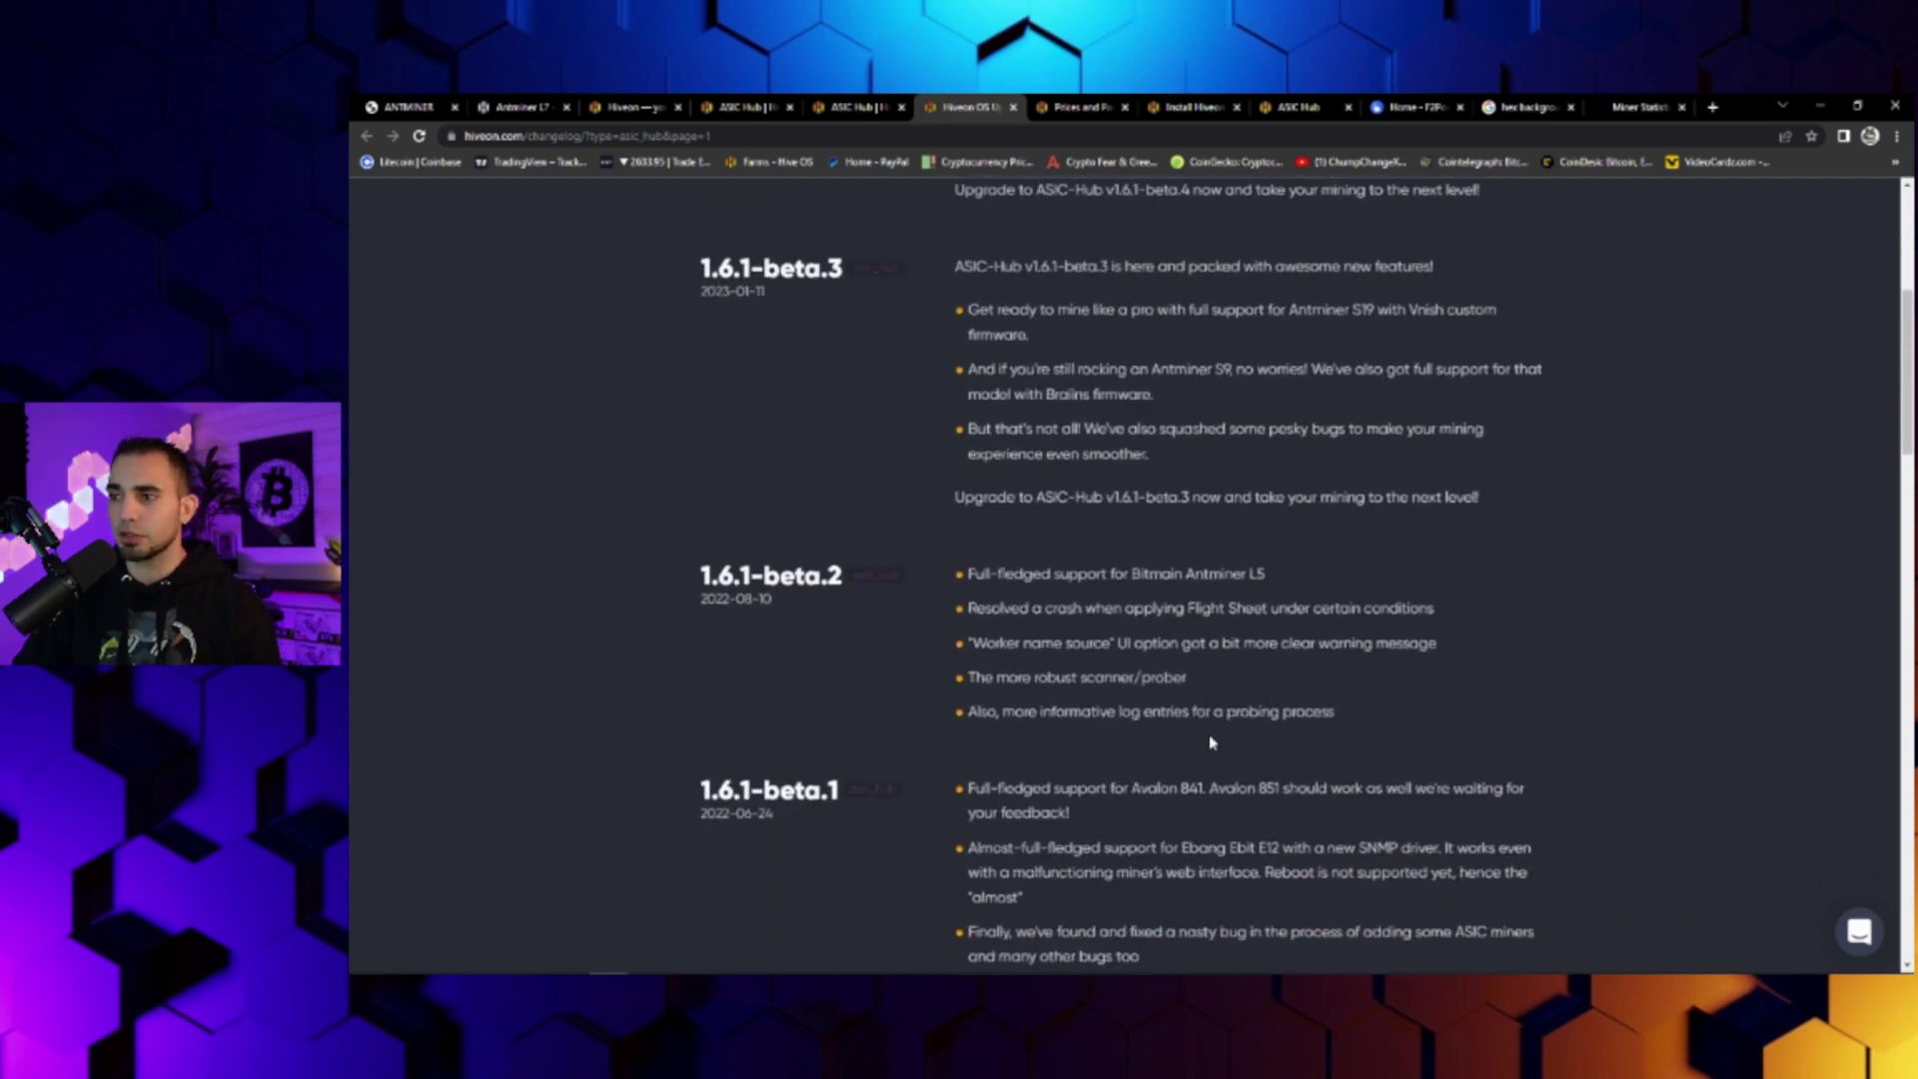
scroll(1229, 650, down, 1)
scroll(1198, 548, down, 2)
scroll(1119, 519, down, 1)
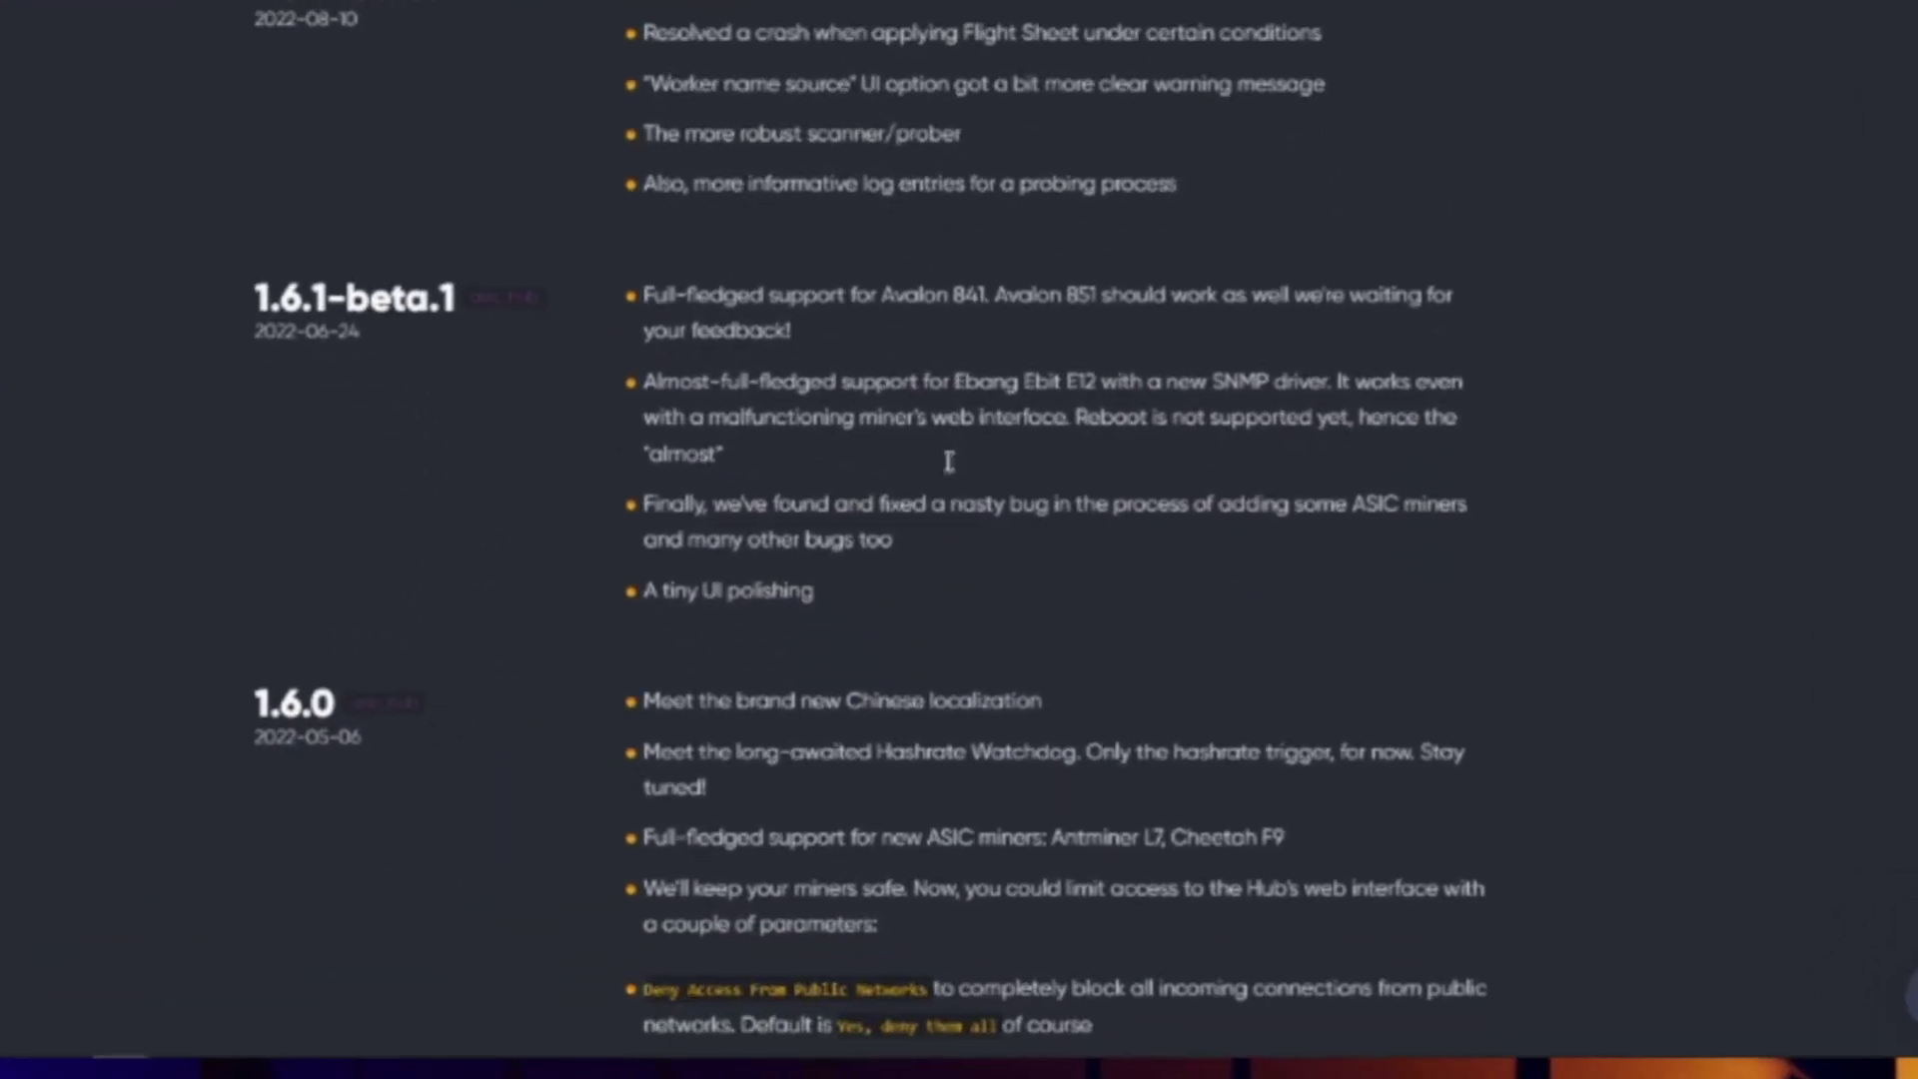
scroll(879, 430, down, 2)
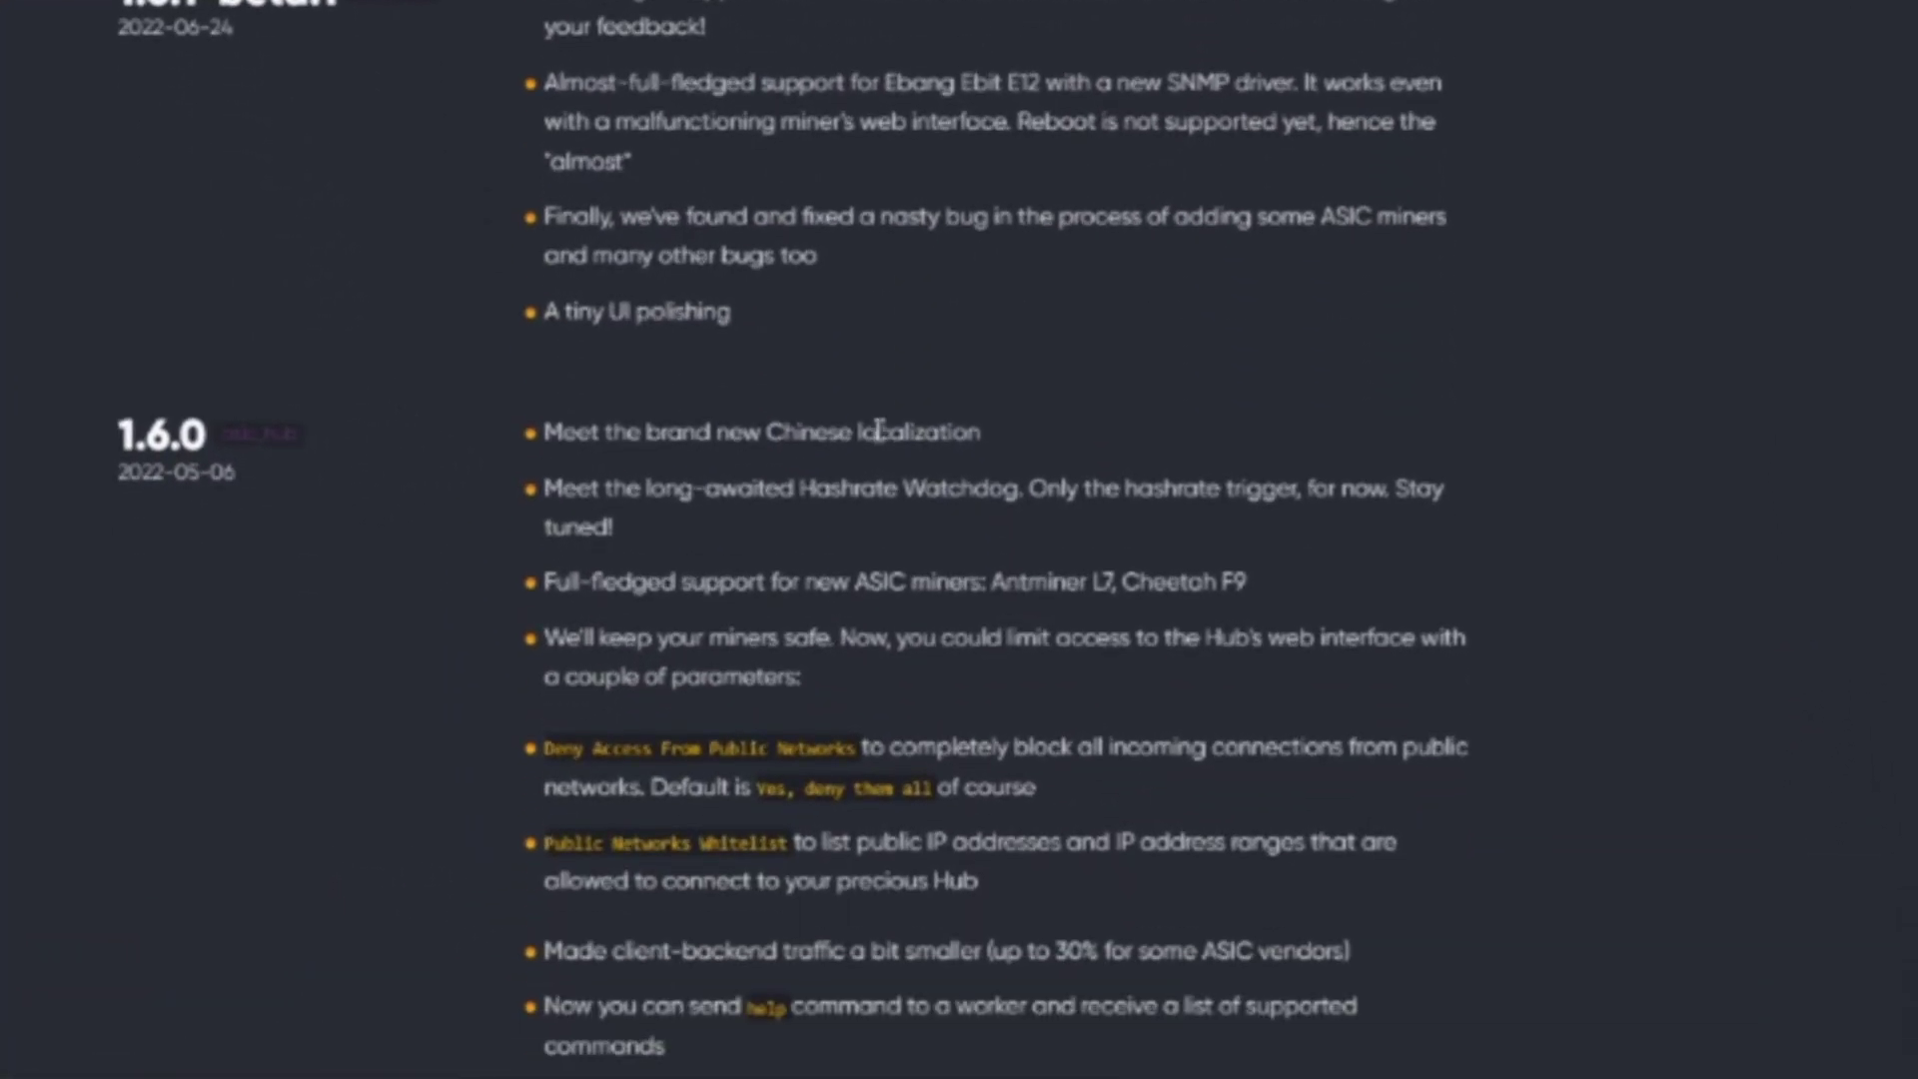
scroll(879, 430, down, 1)
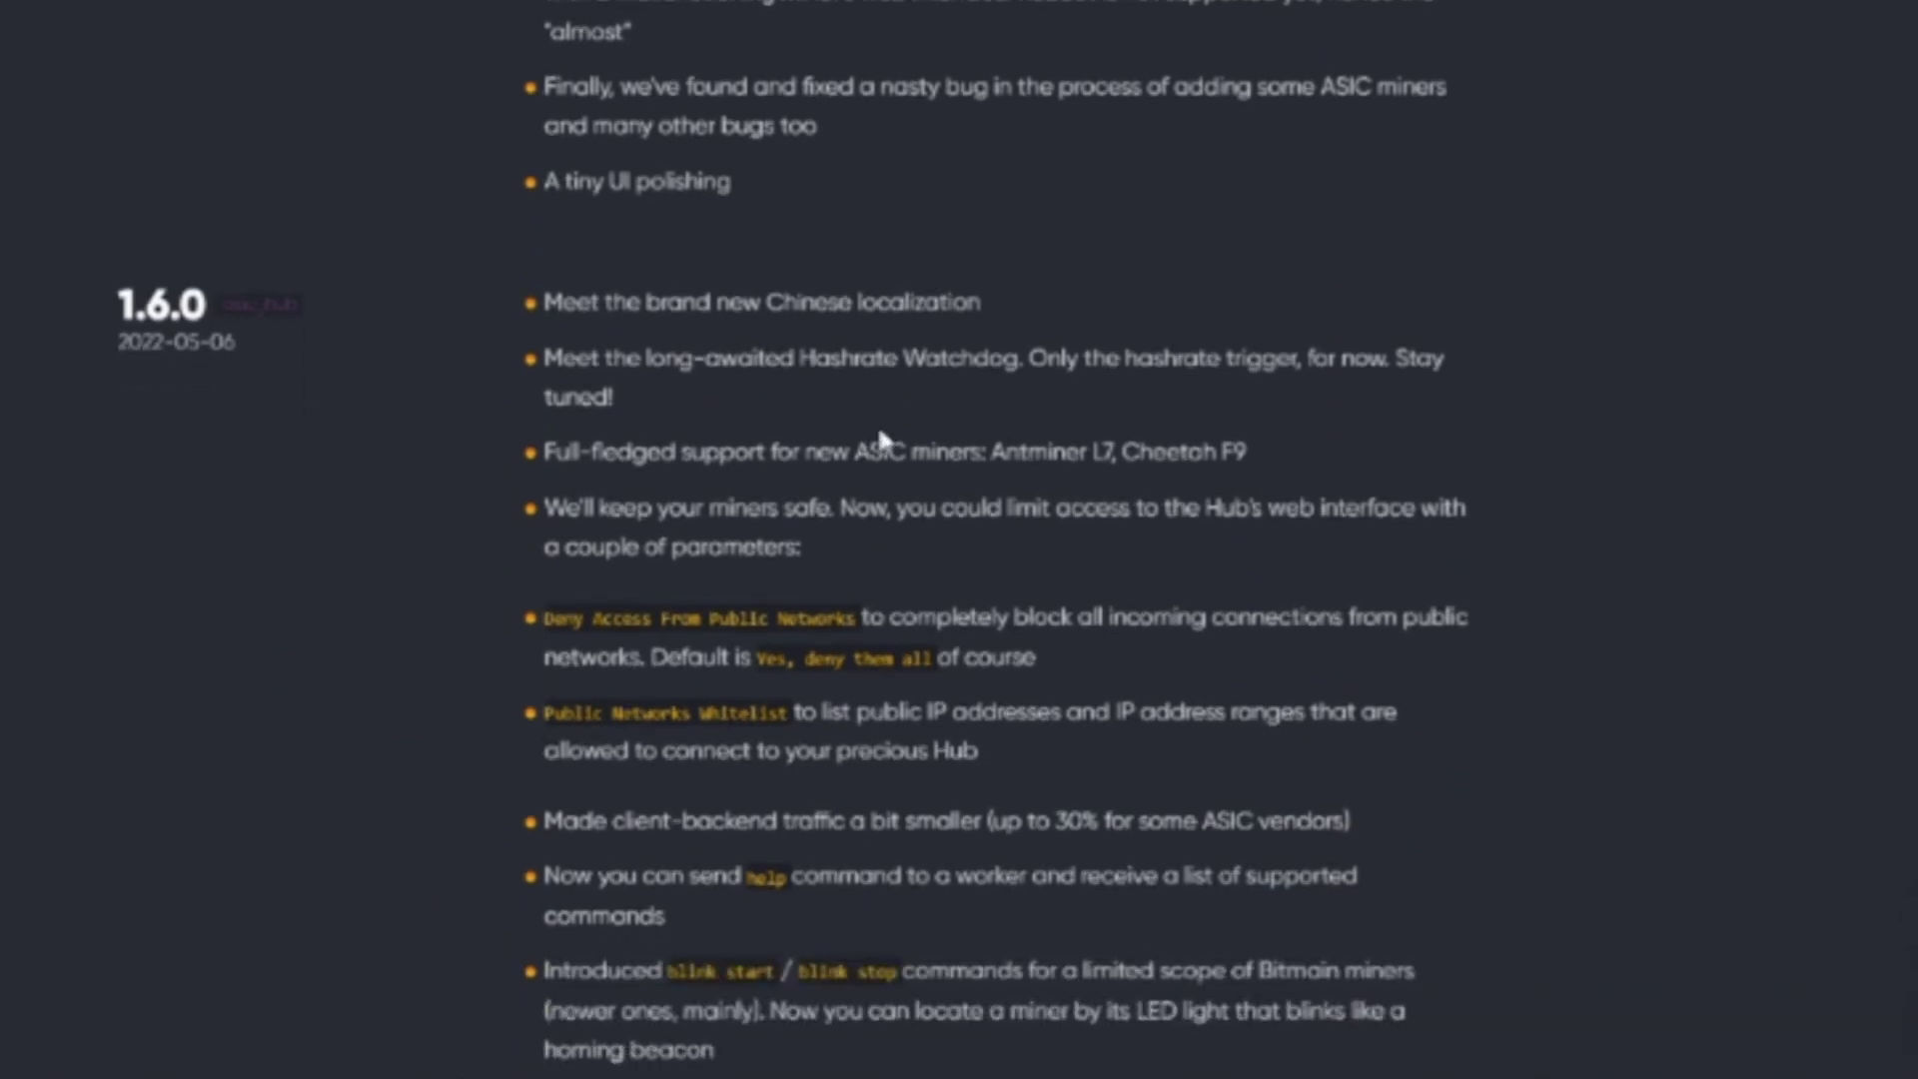
drag(989, 455, 1131, 455)
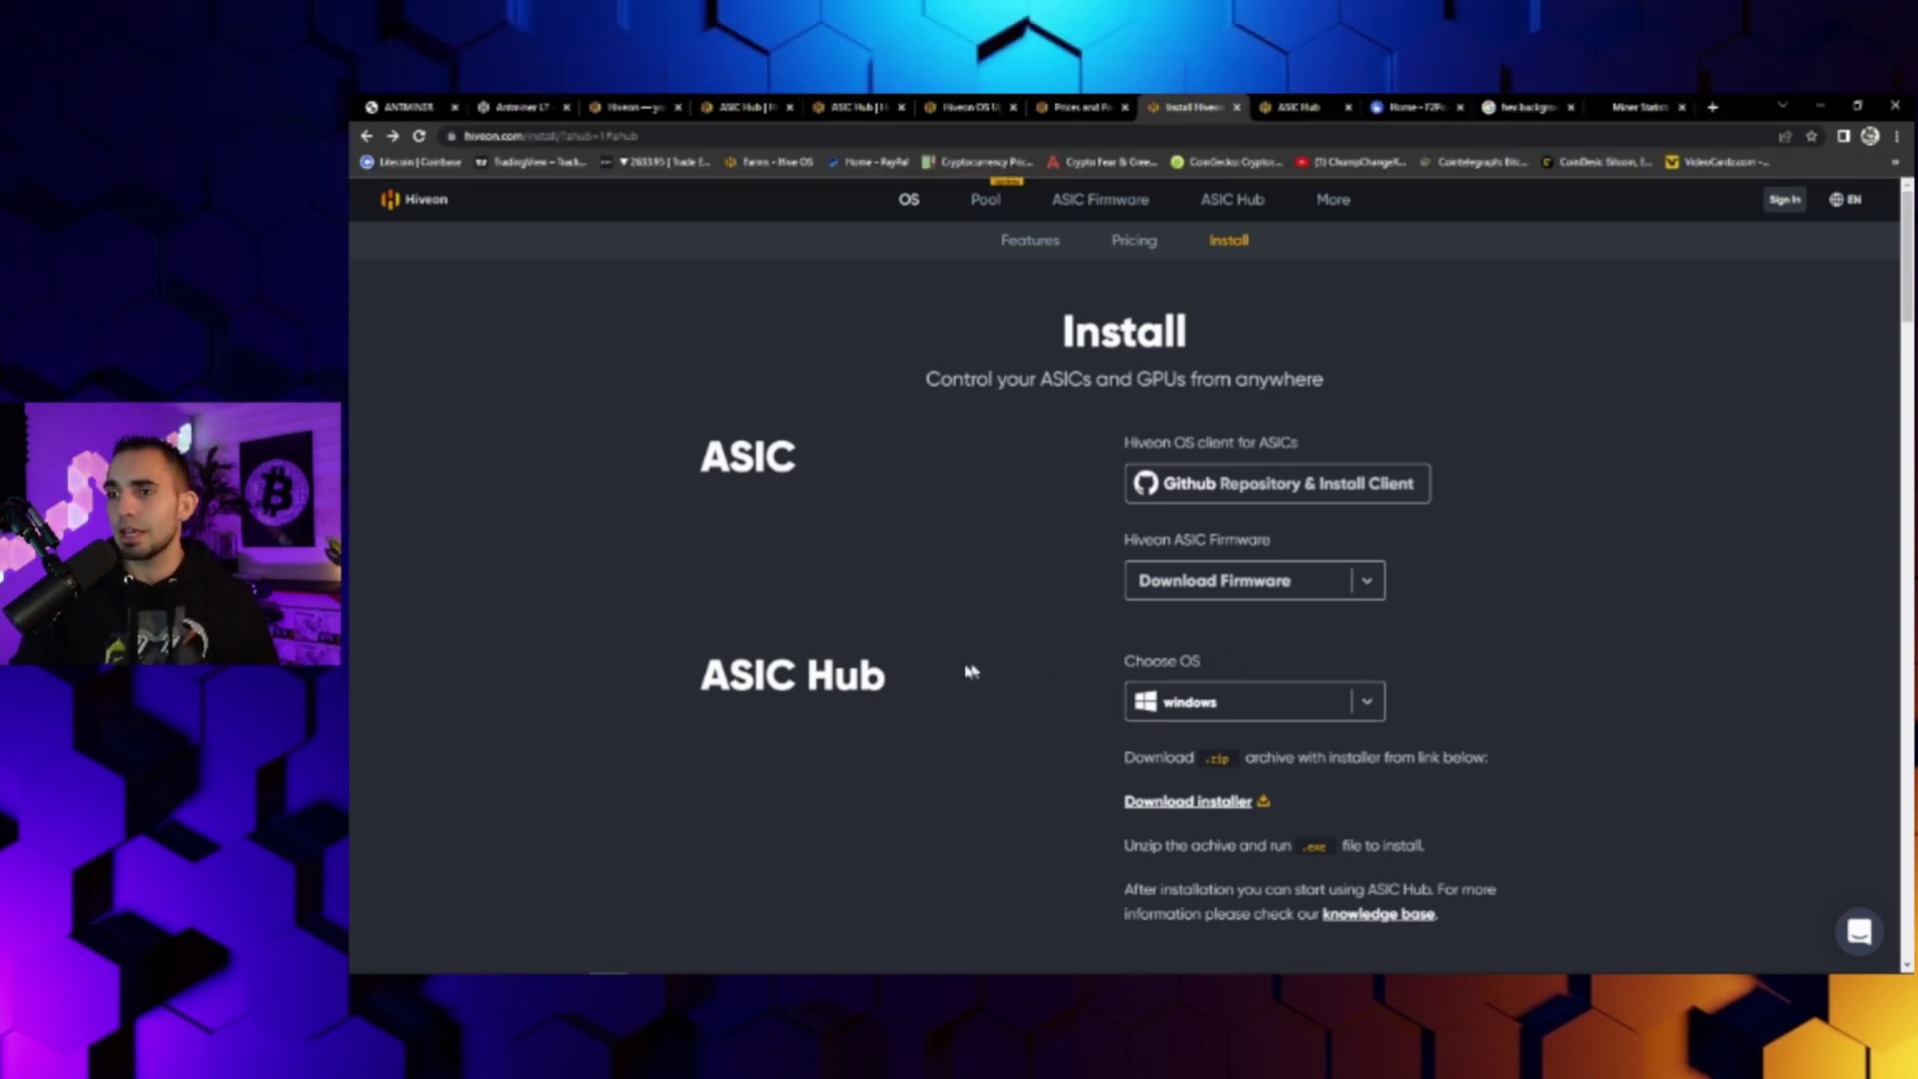
Step: Check the ASIC Hub installer's Choose OS options, then bring up the Hive OS Workers tab
scroll(1203, 712, down, 2)
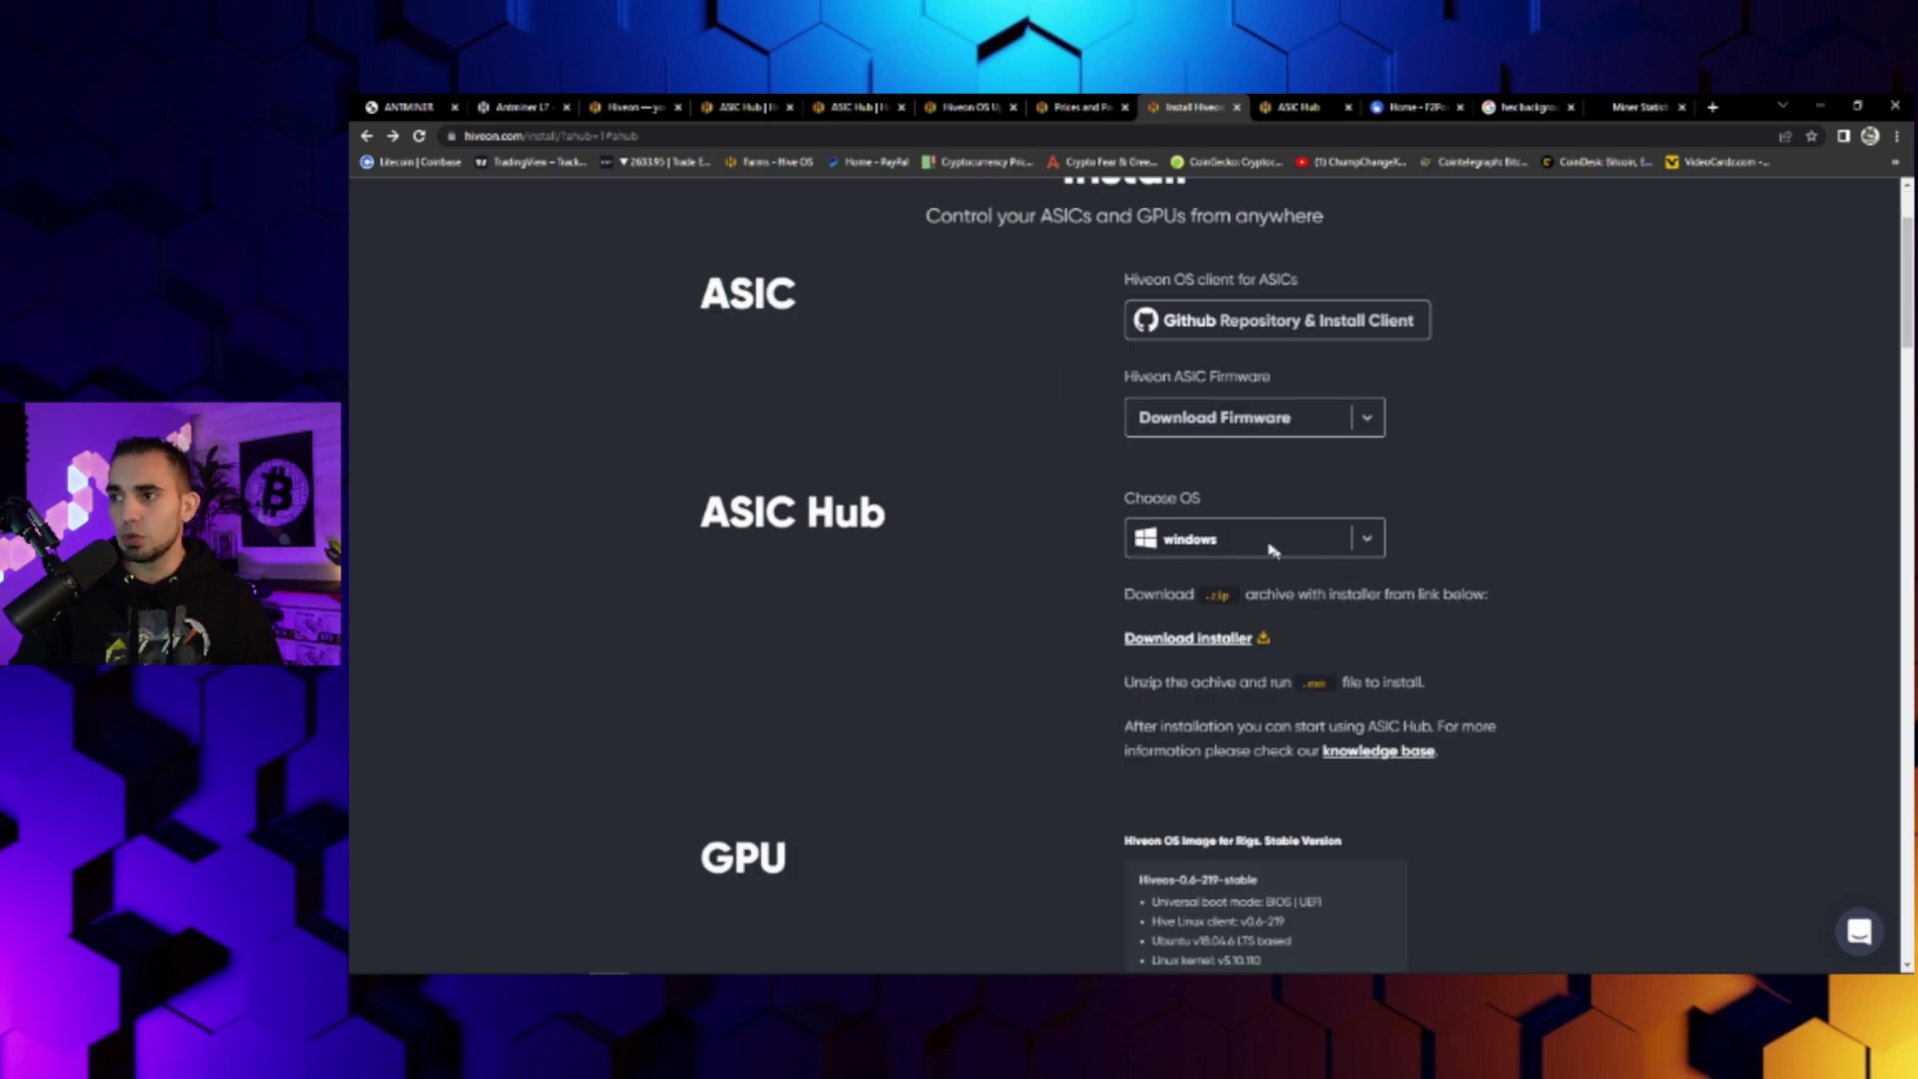
click(1186, 542)
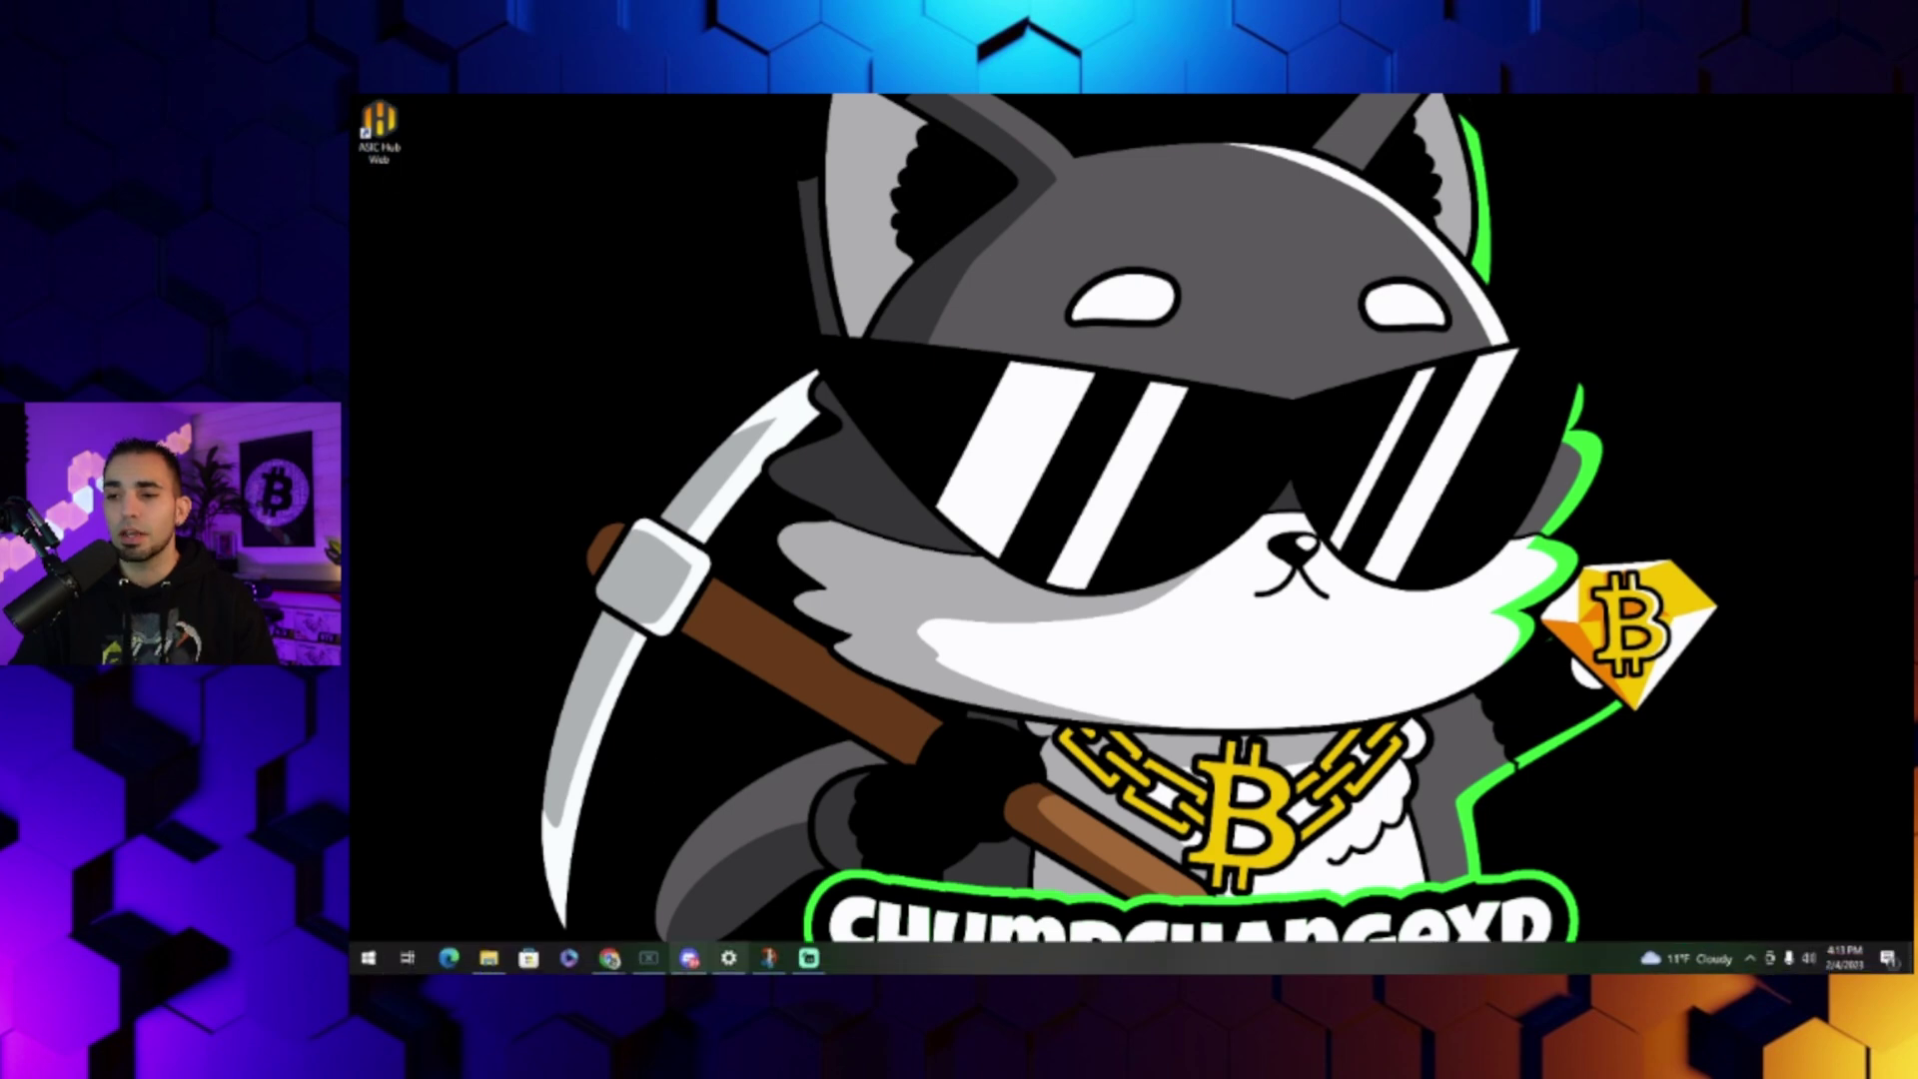
mouse_move(609, 957)
click(624, 870)
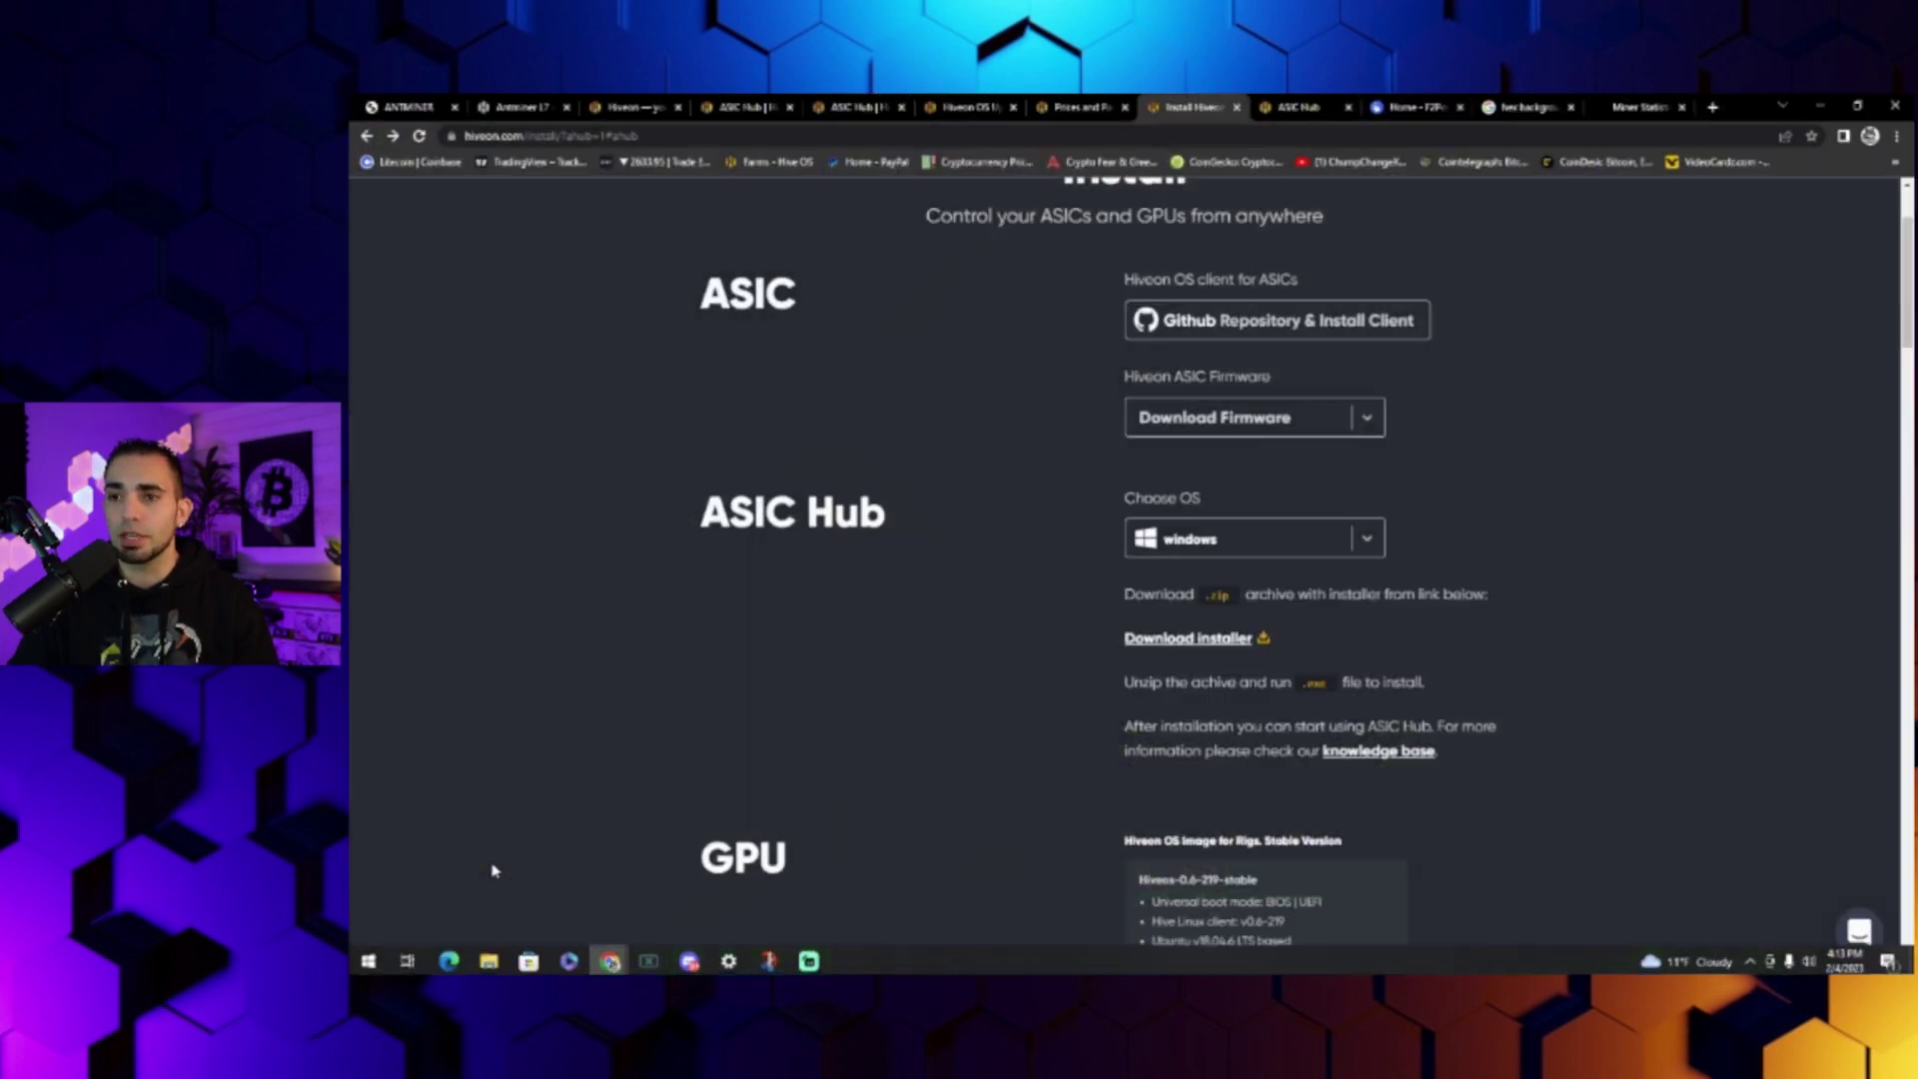
click(1295, 110)
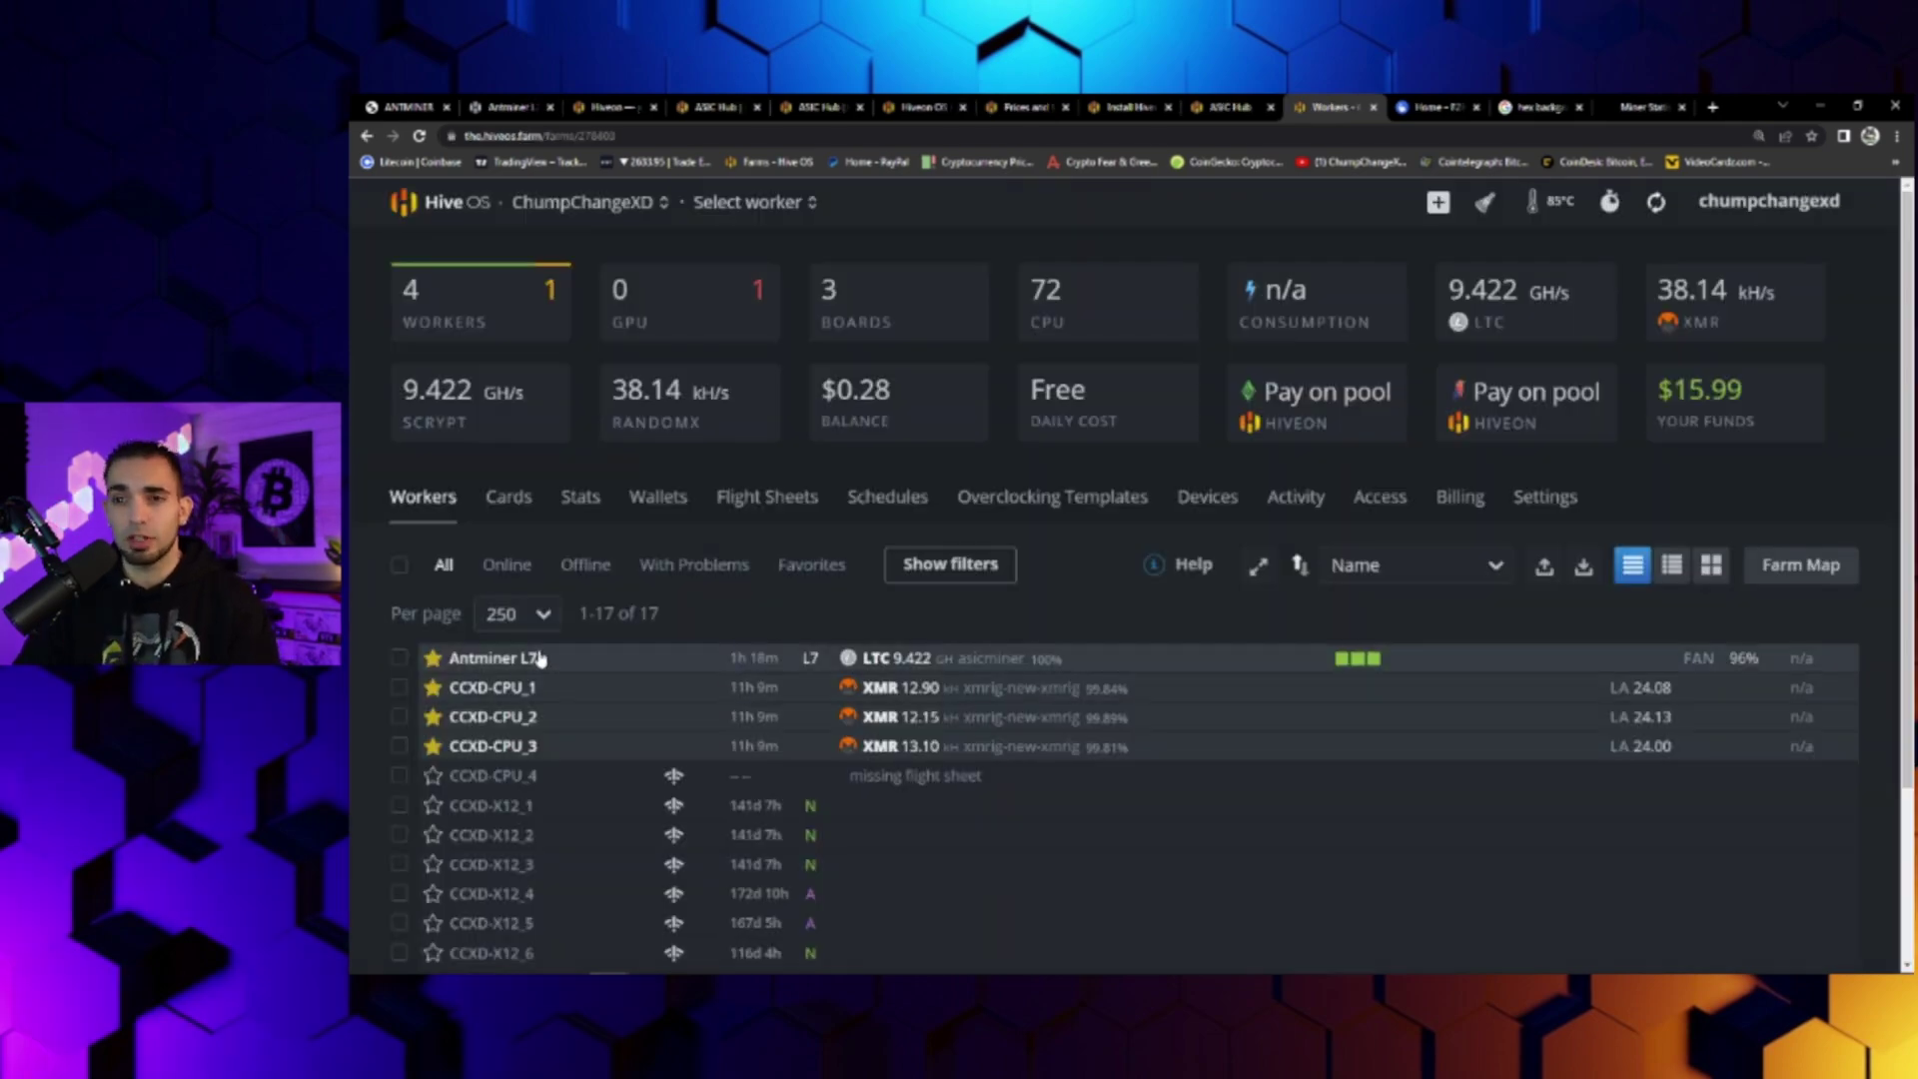
Step: View the Antminer L7 worker's overview with the L7 F2POOL flight sheet, then return to ASIC Hub
scroll(615, 774, down, 3)
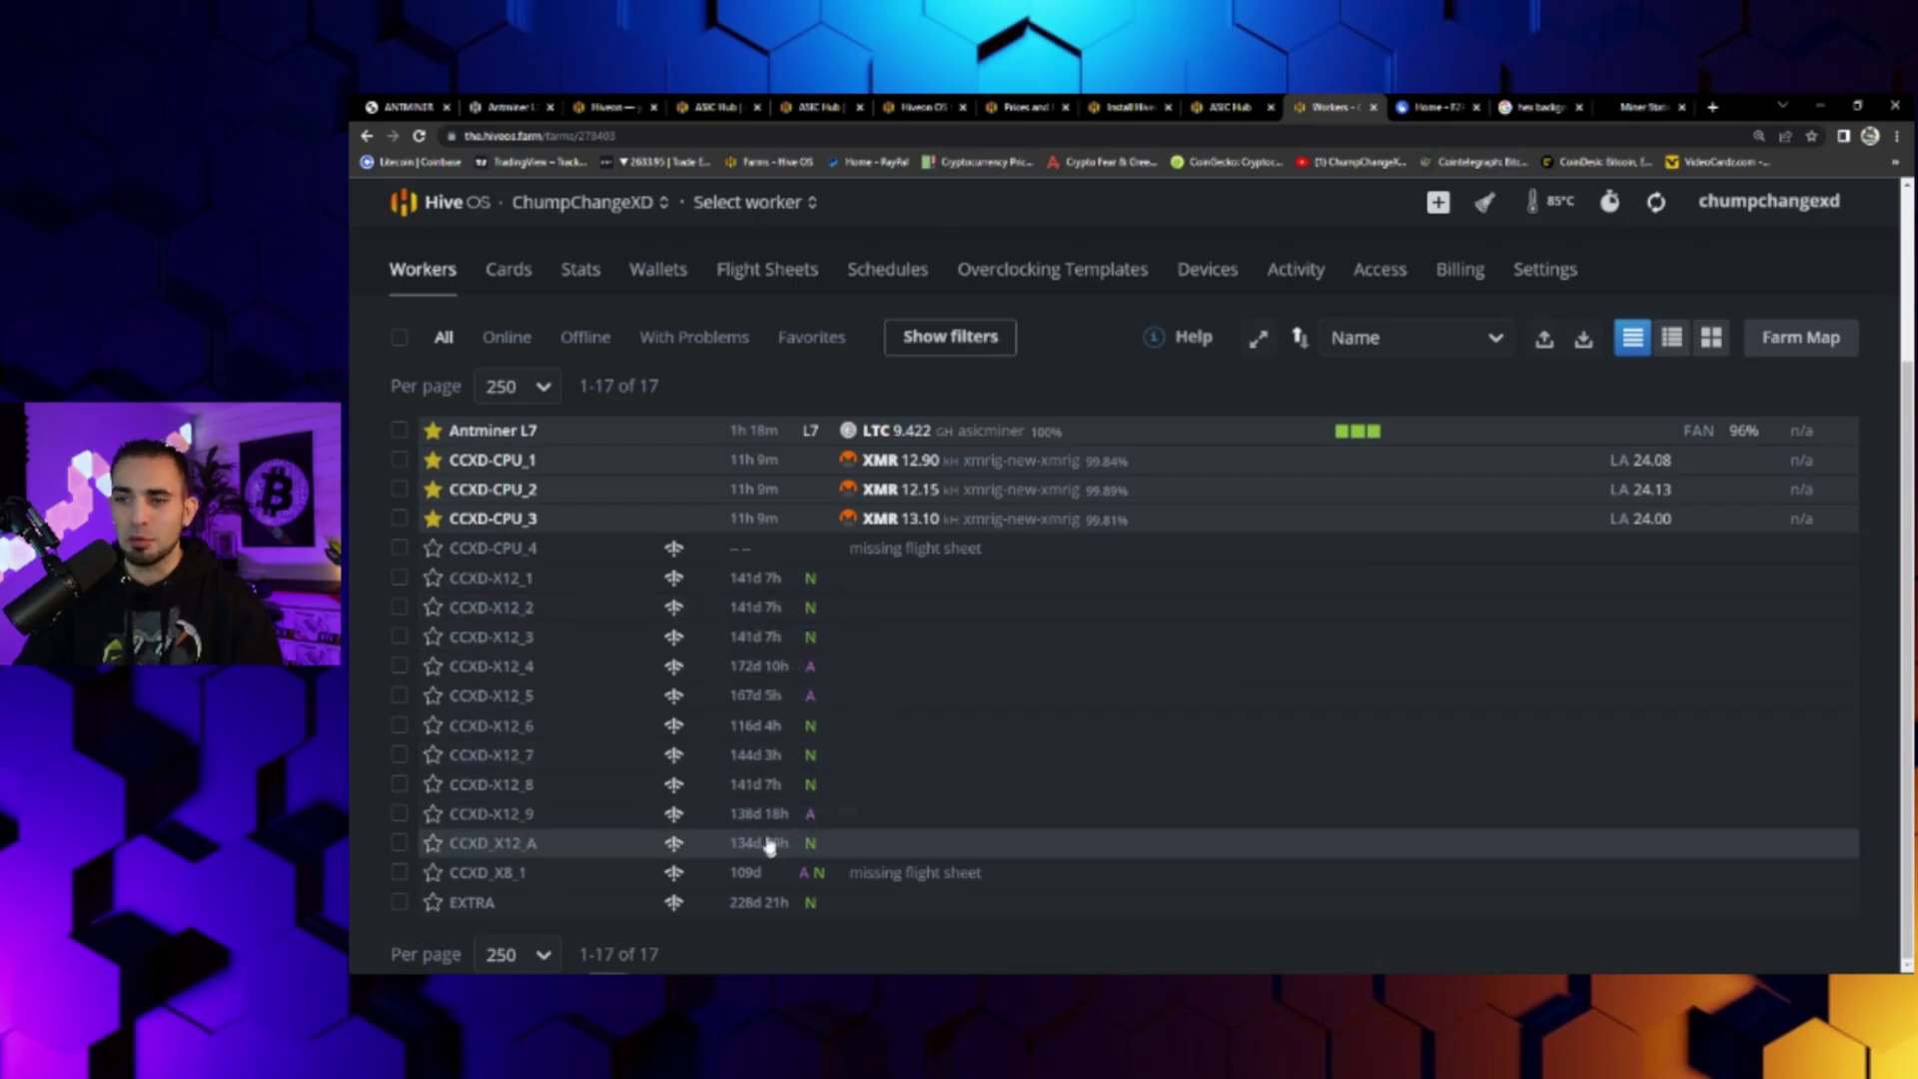
scroll(784, 589, up, 1)
scroll(784, 589, up, 1)
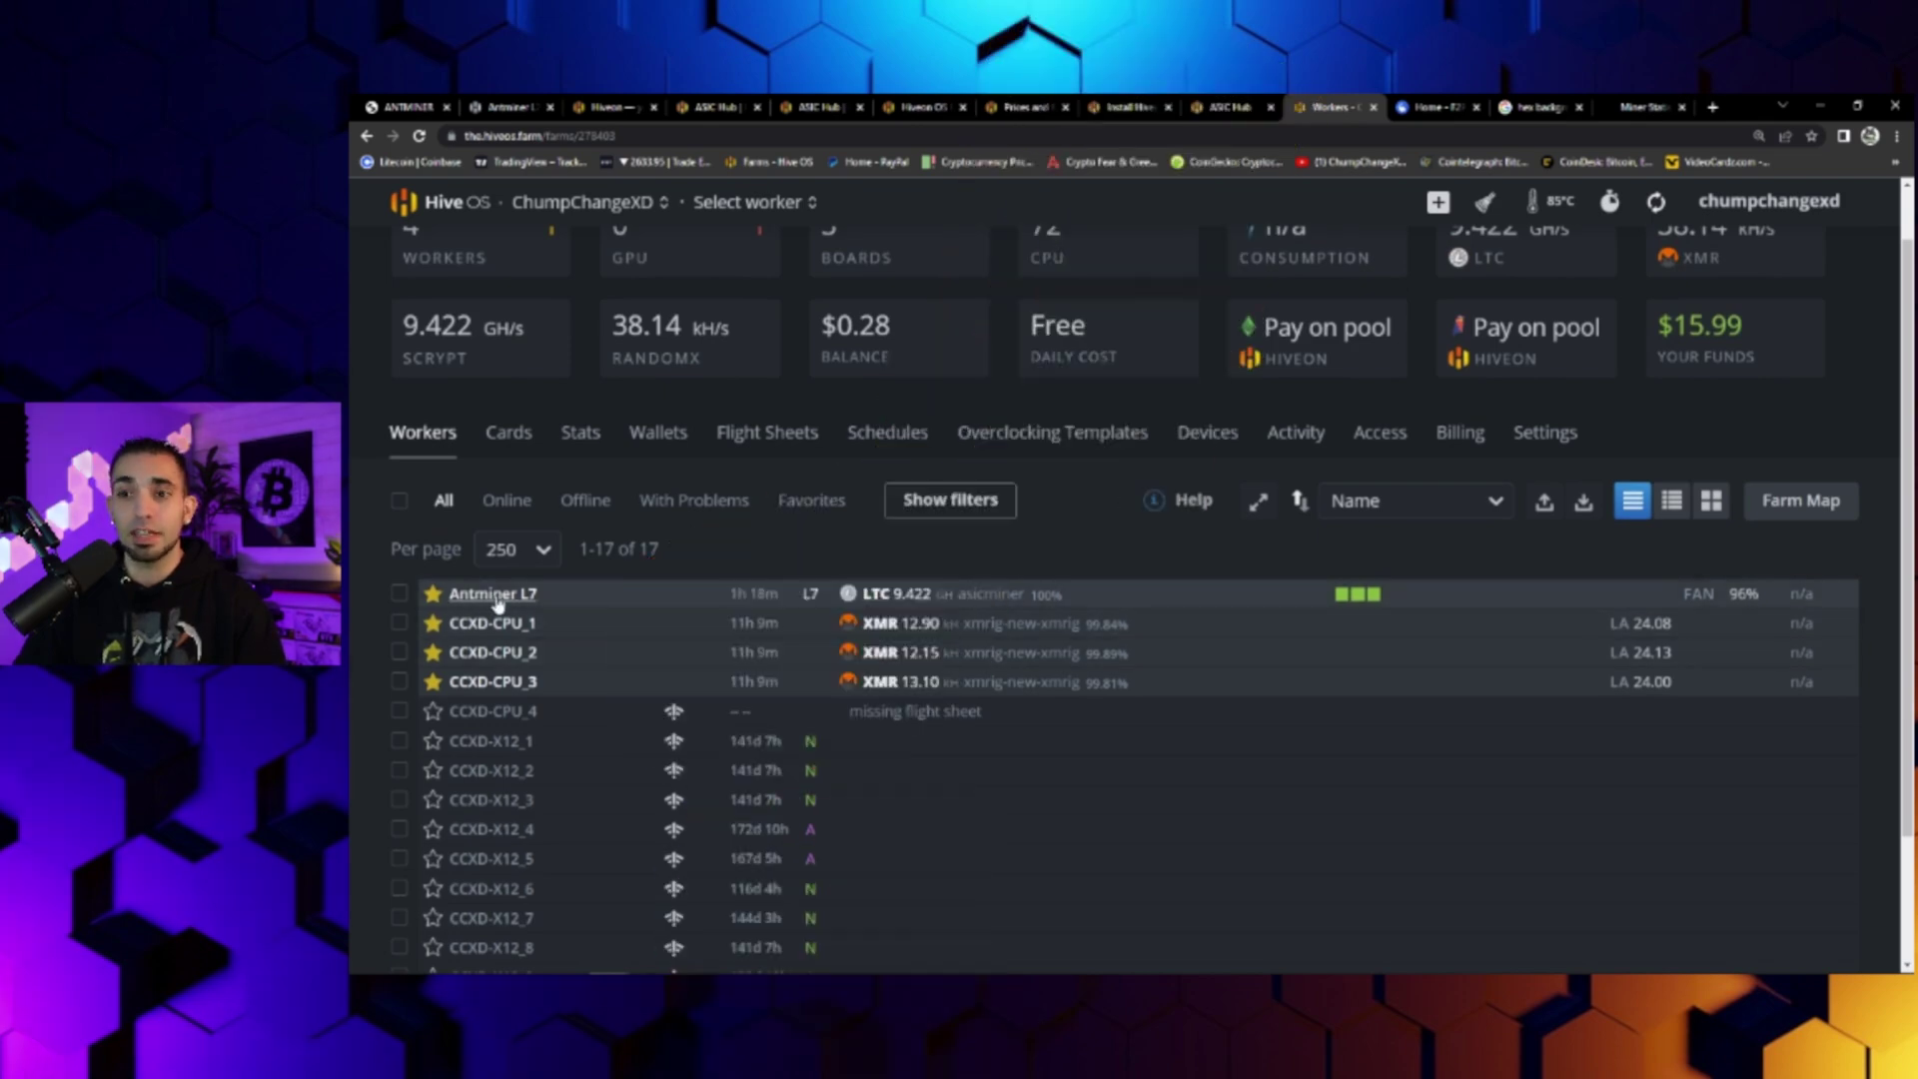
click(510, 597)
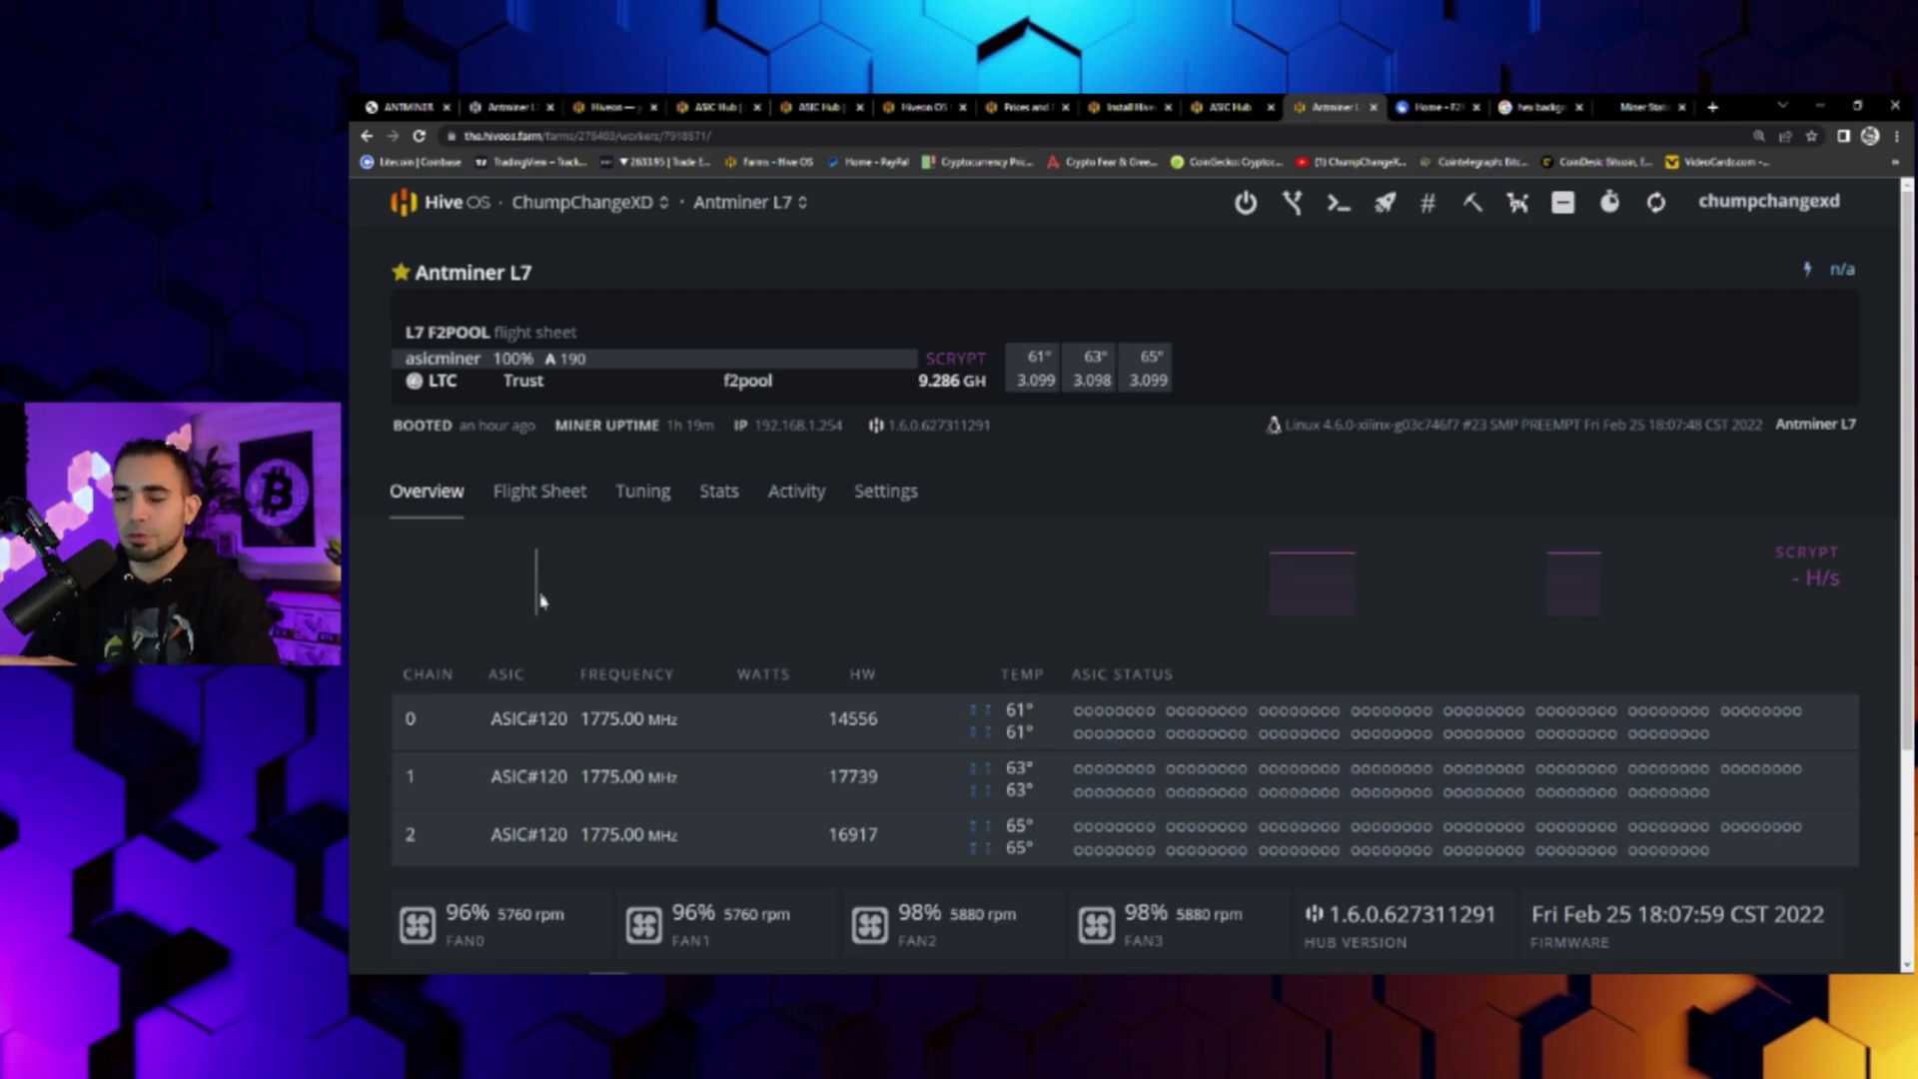
click(1231, 107)
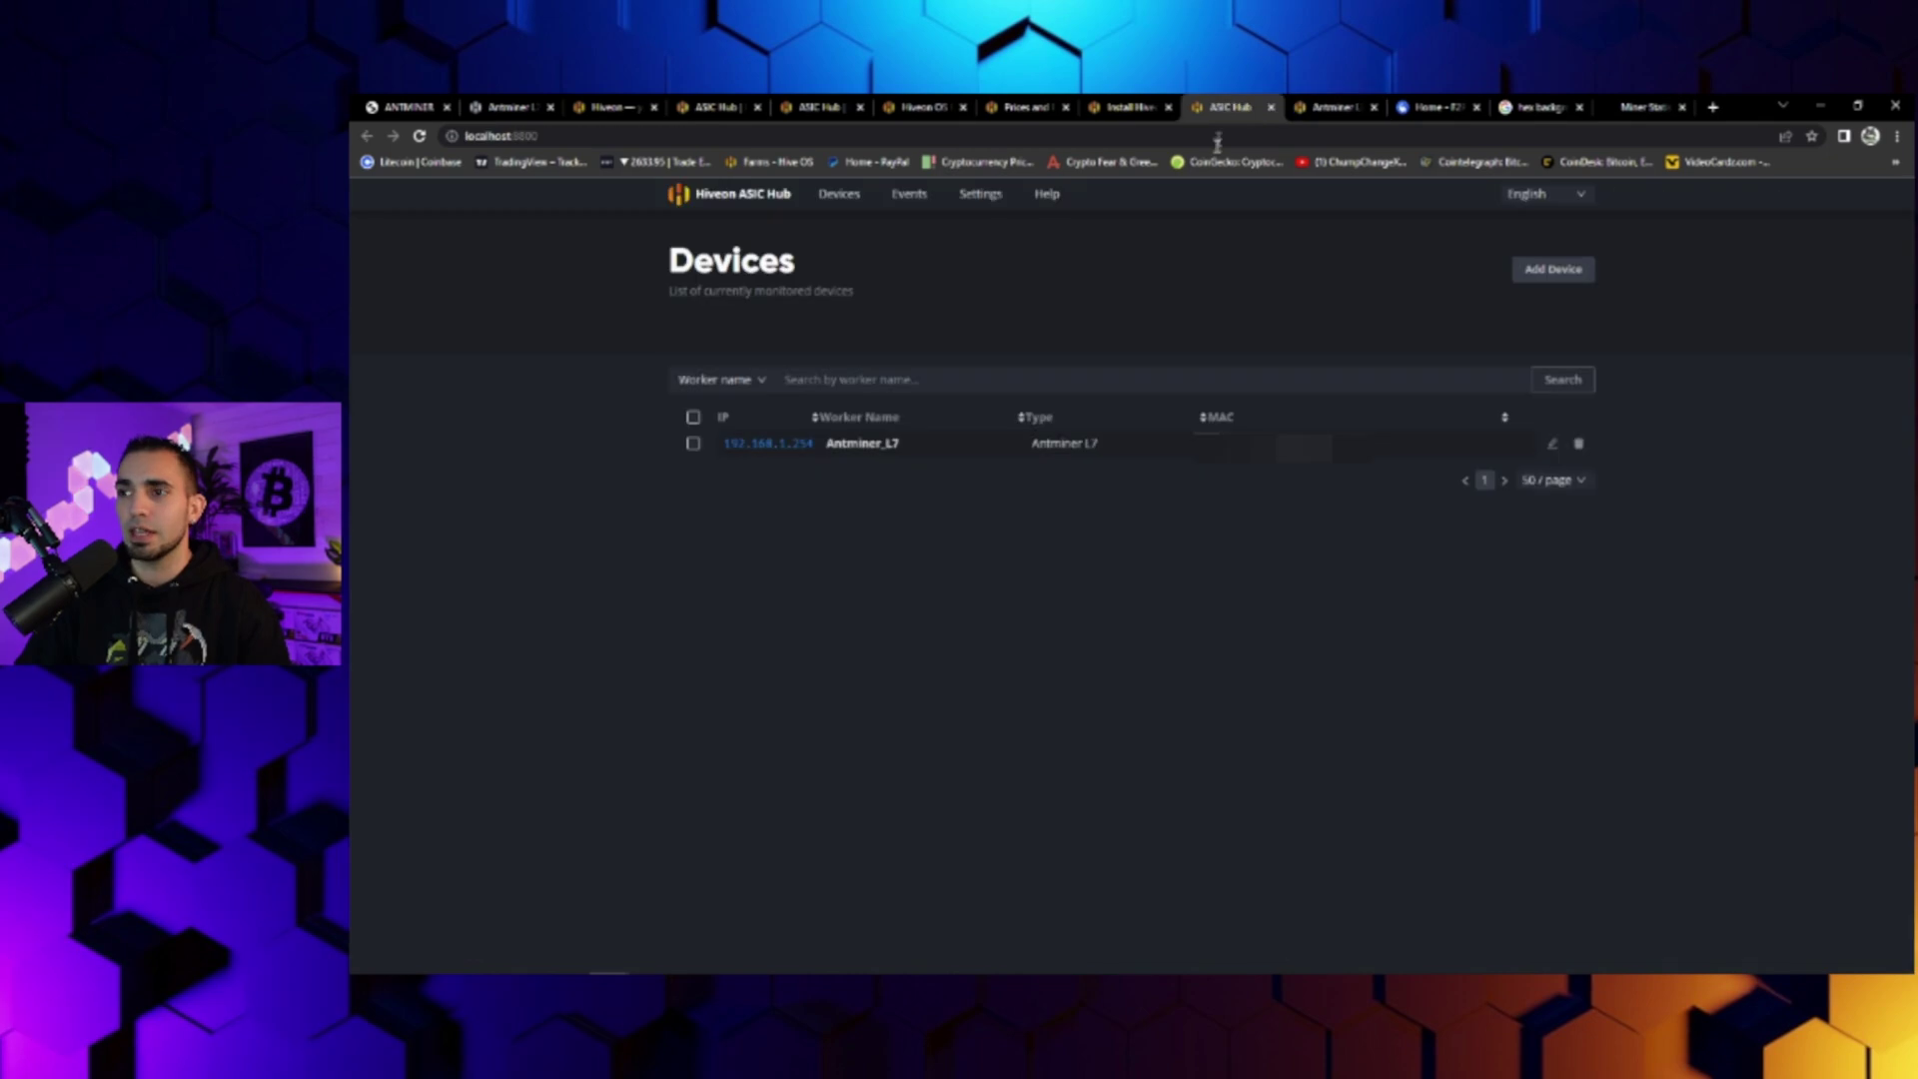
Step: Start the Add Device dialog and copy the miner's IP from the Antminer dashboard address bar
click(1555, 275)
click(973, 513)
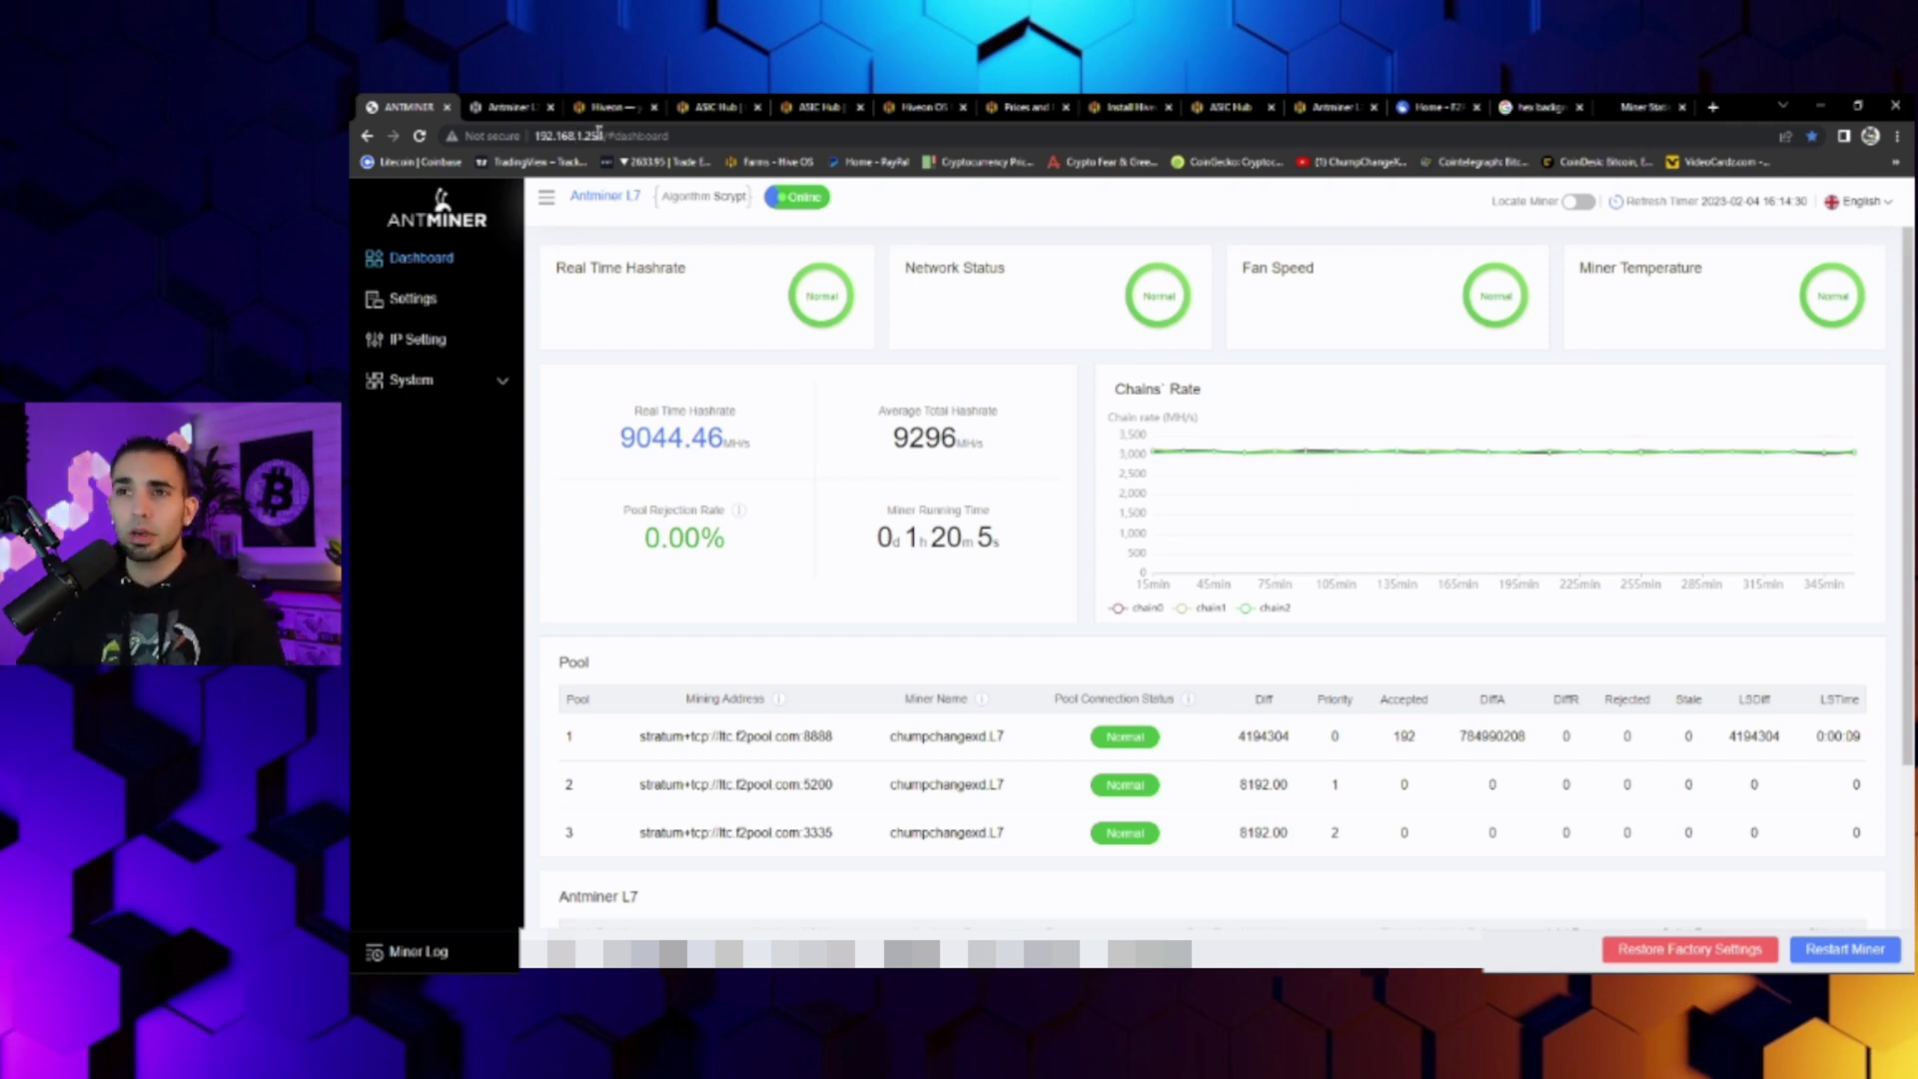
click(600, 135)
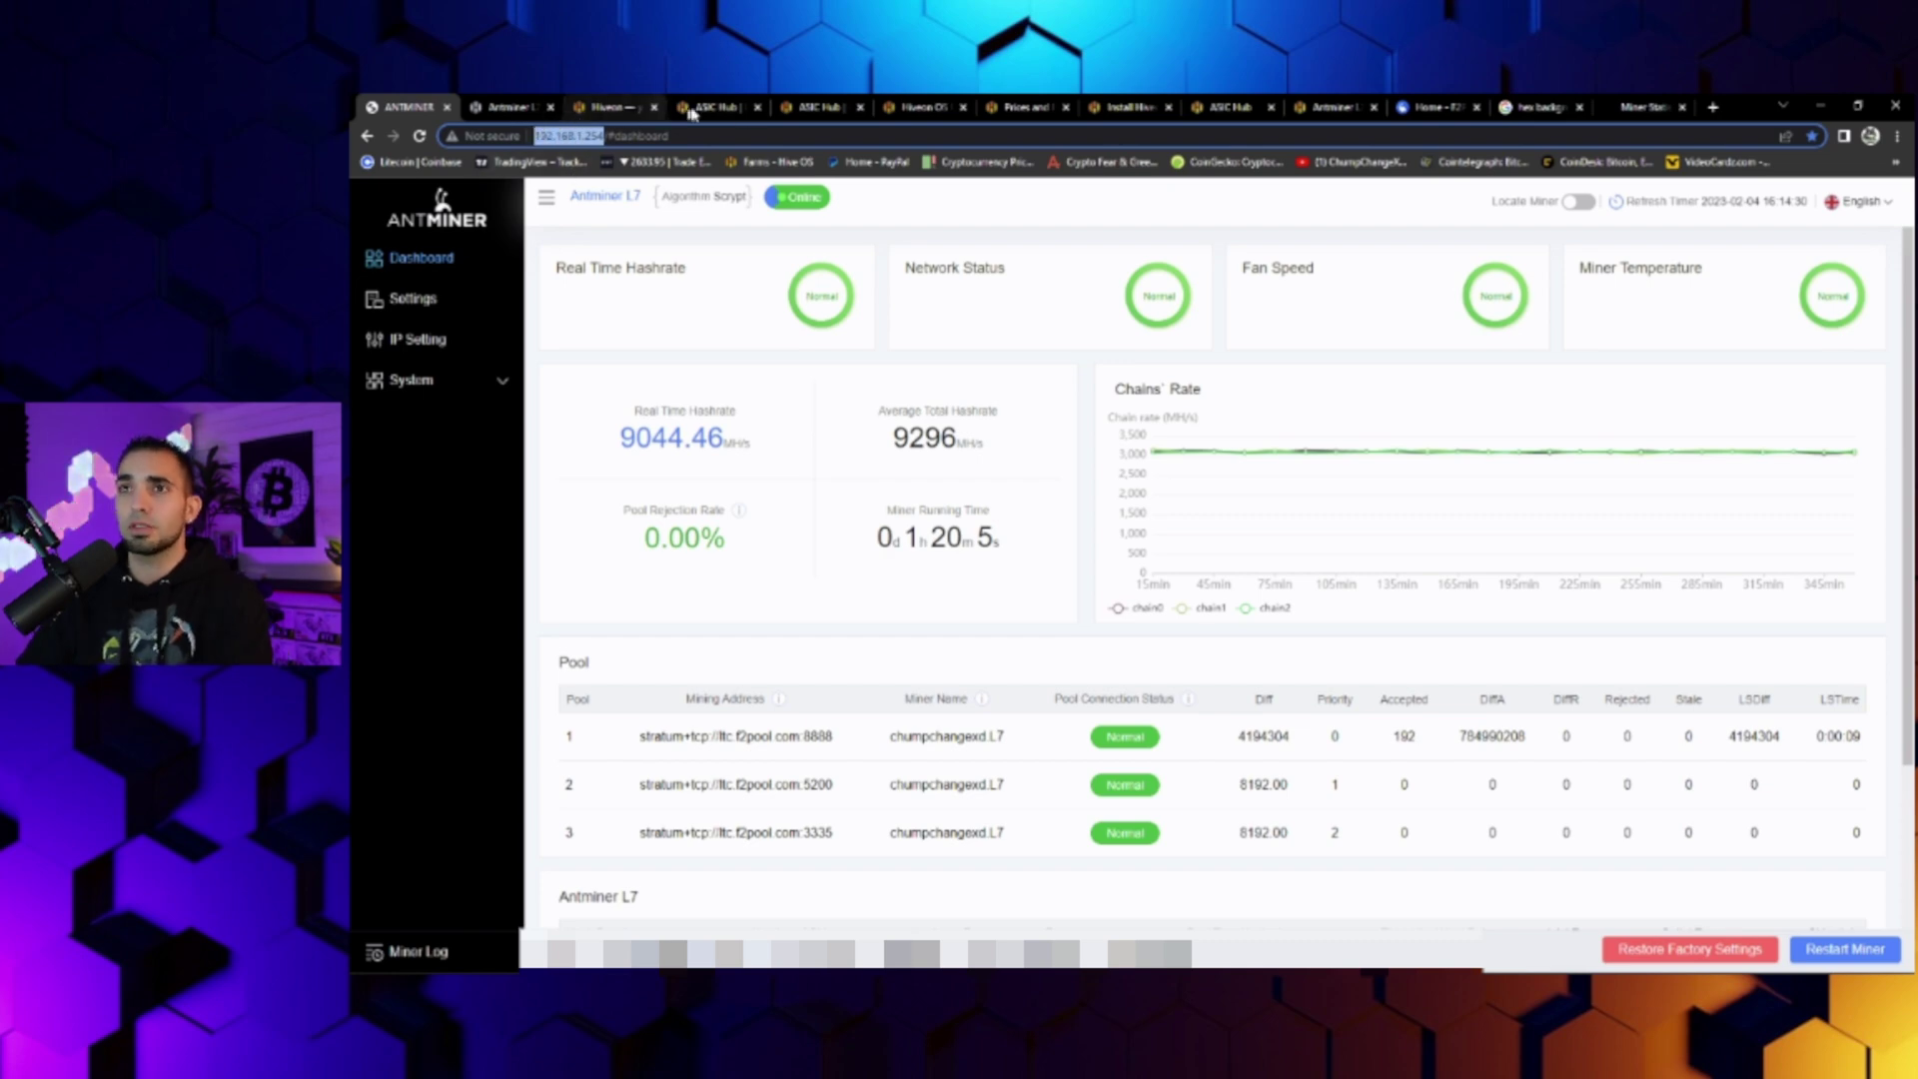
click(1229, 108)
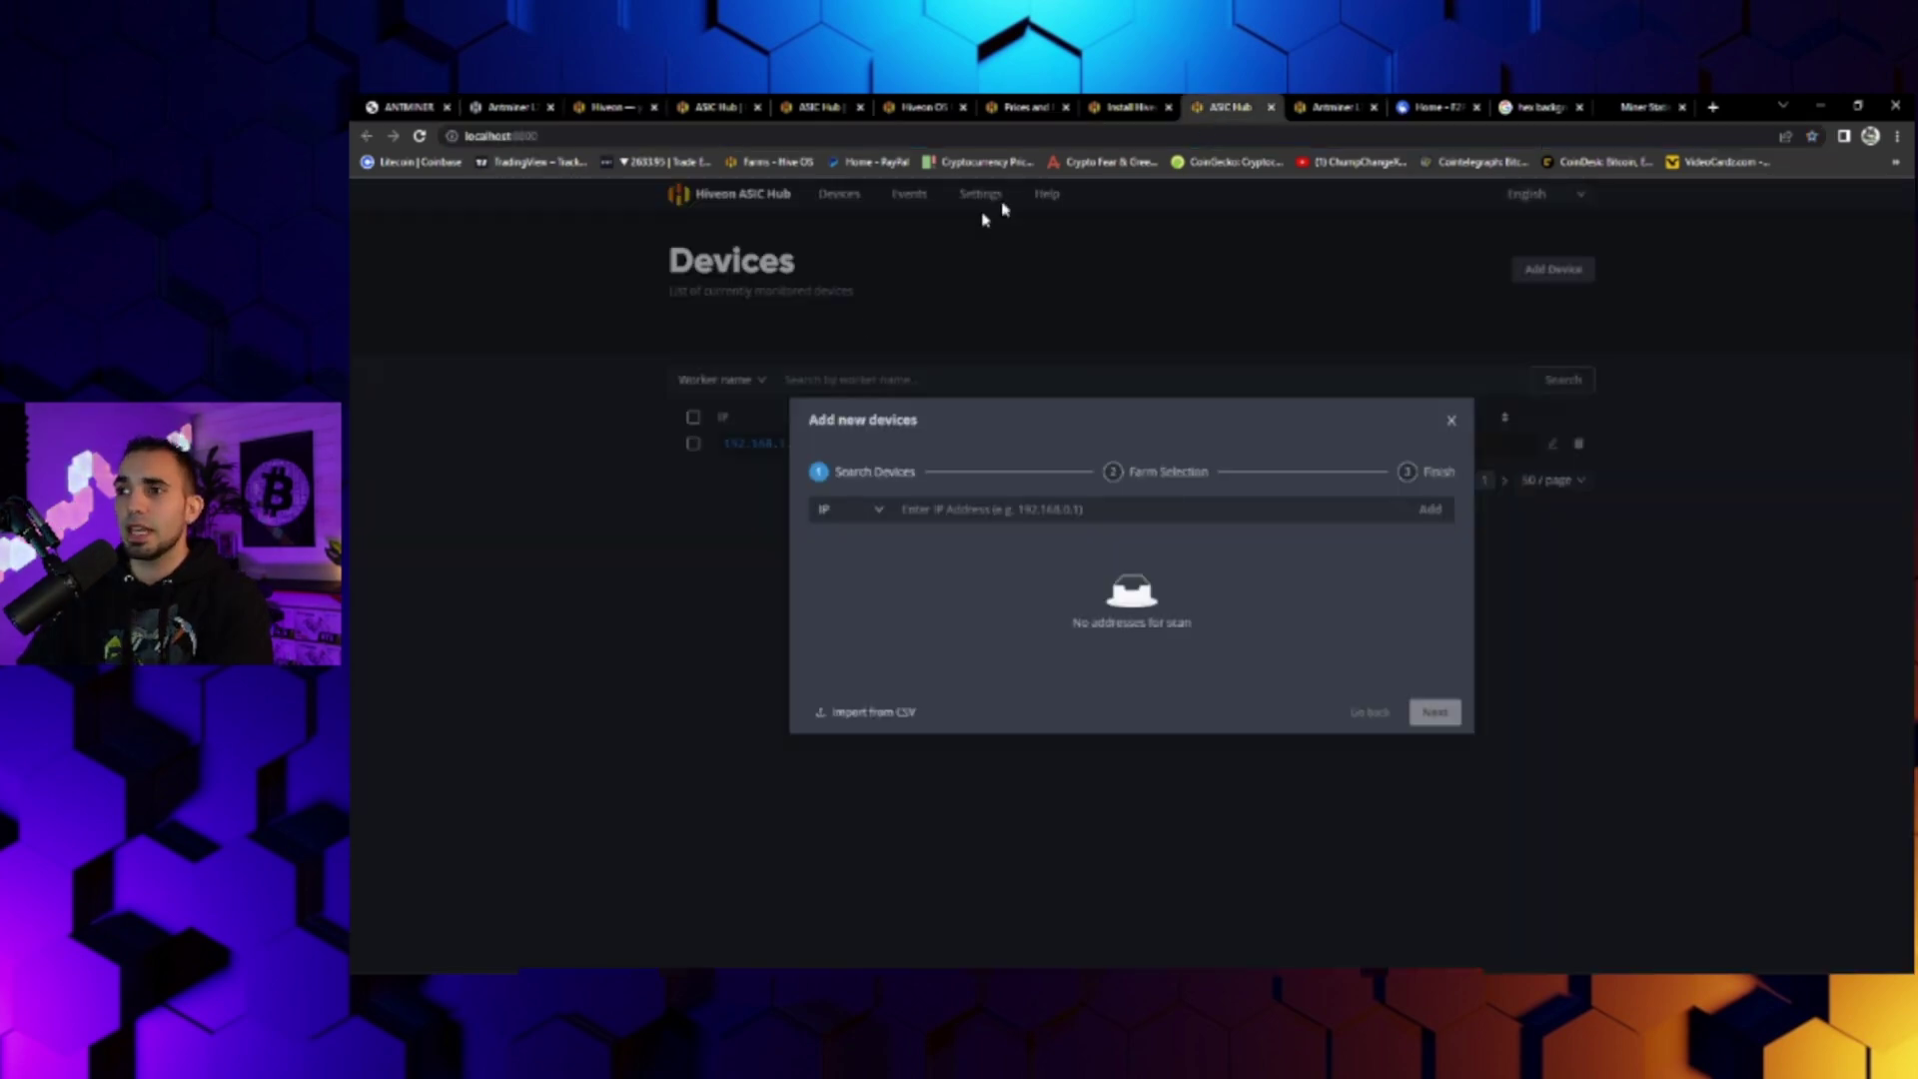
Step: Paste the miner address, trim it to 192.168.1.254, and add it to the scan list
click(957, 507)
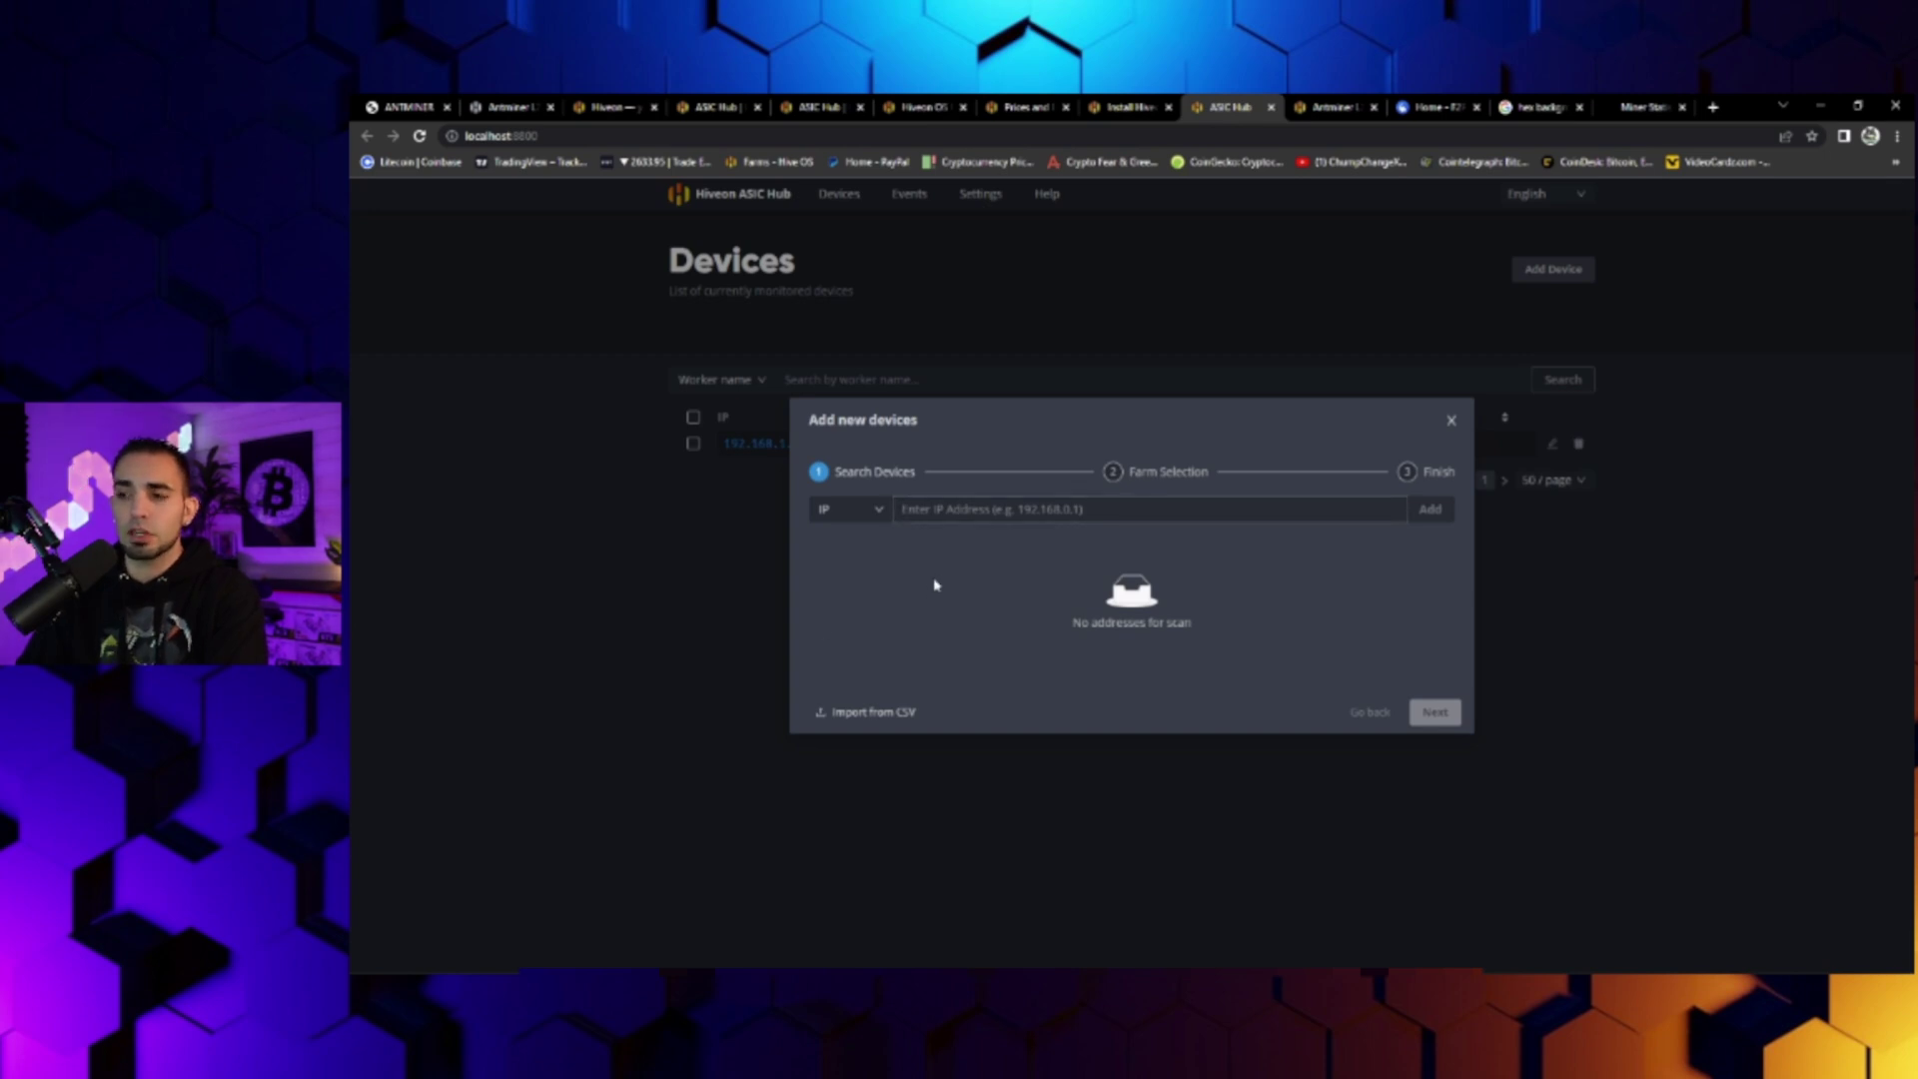
text(http://192.168.1.254/)
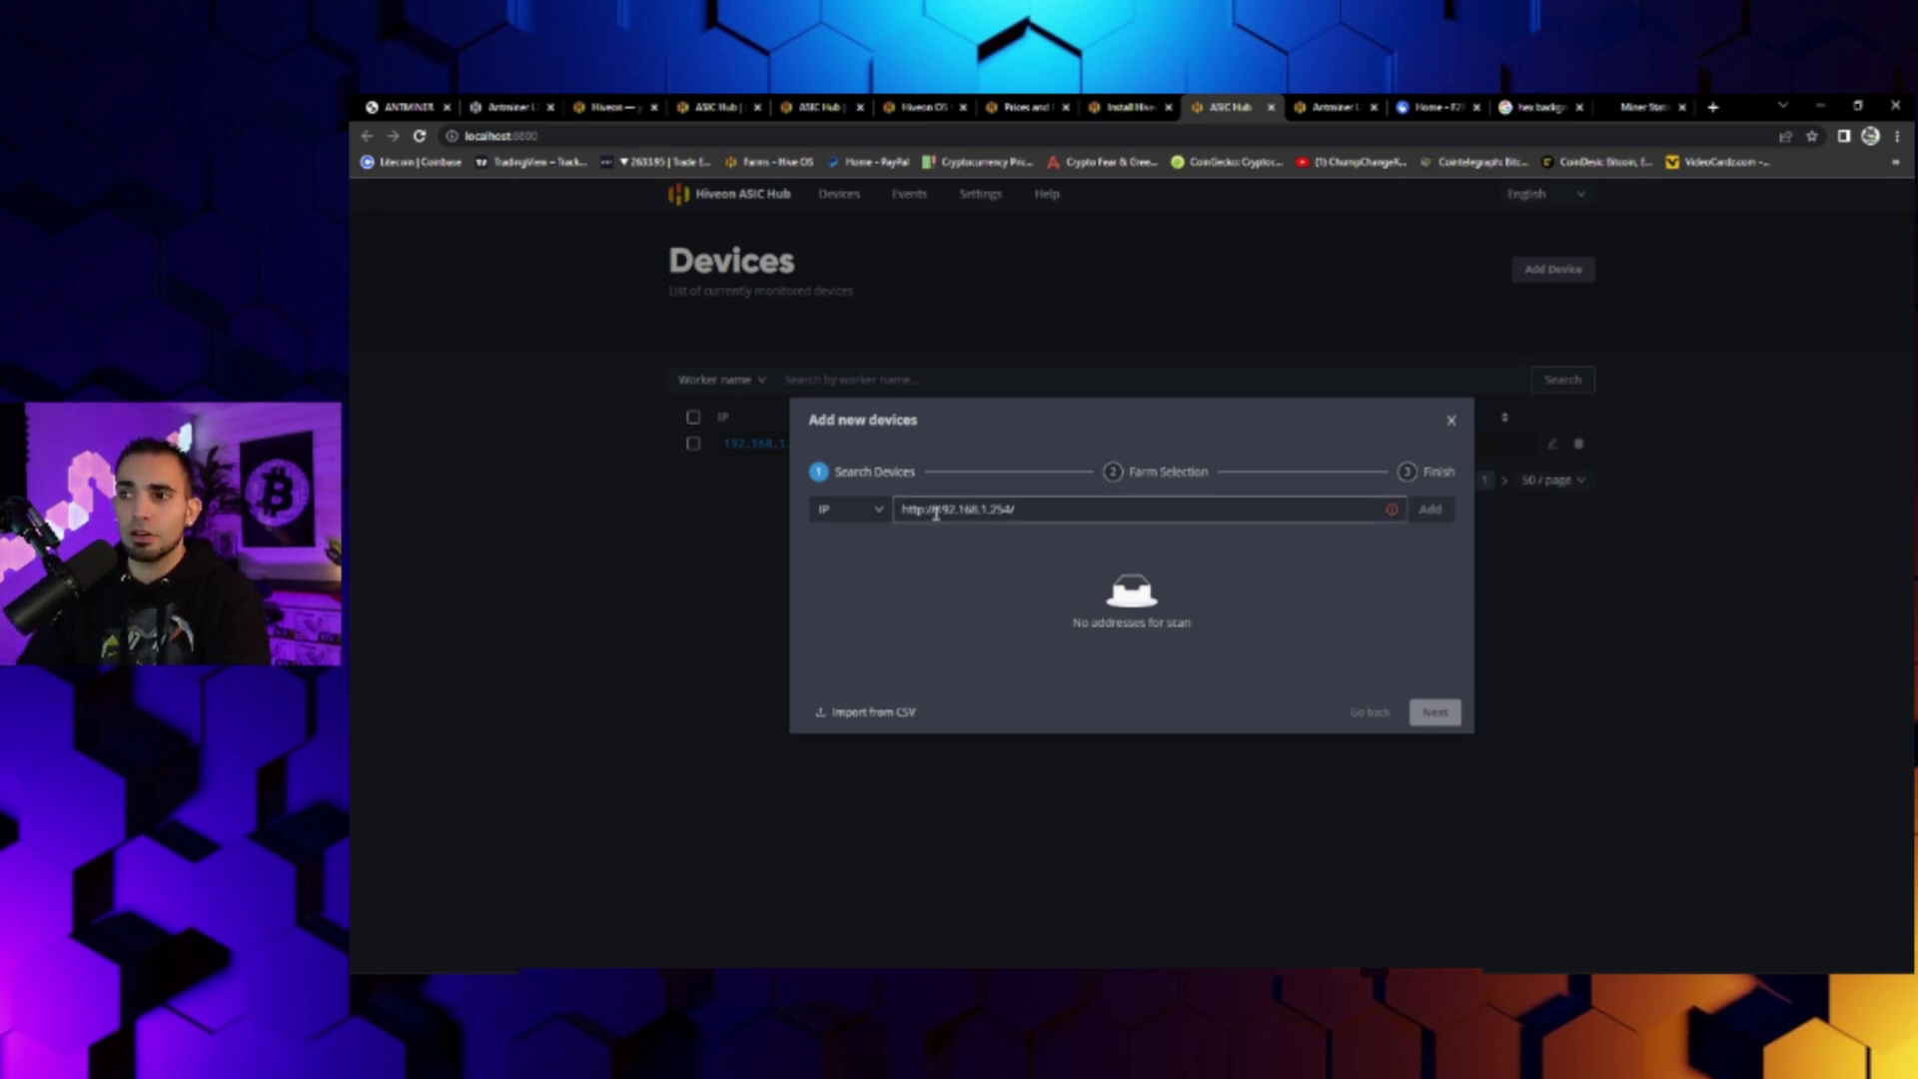
drag(928, 510, 901, 510)
key(BackSpace)
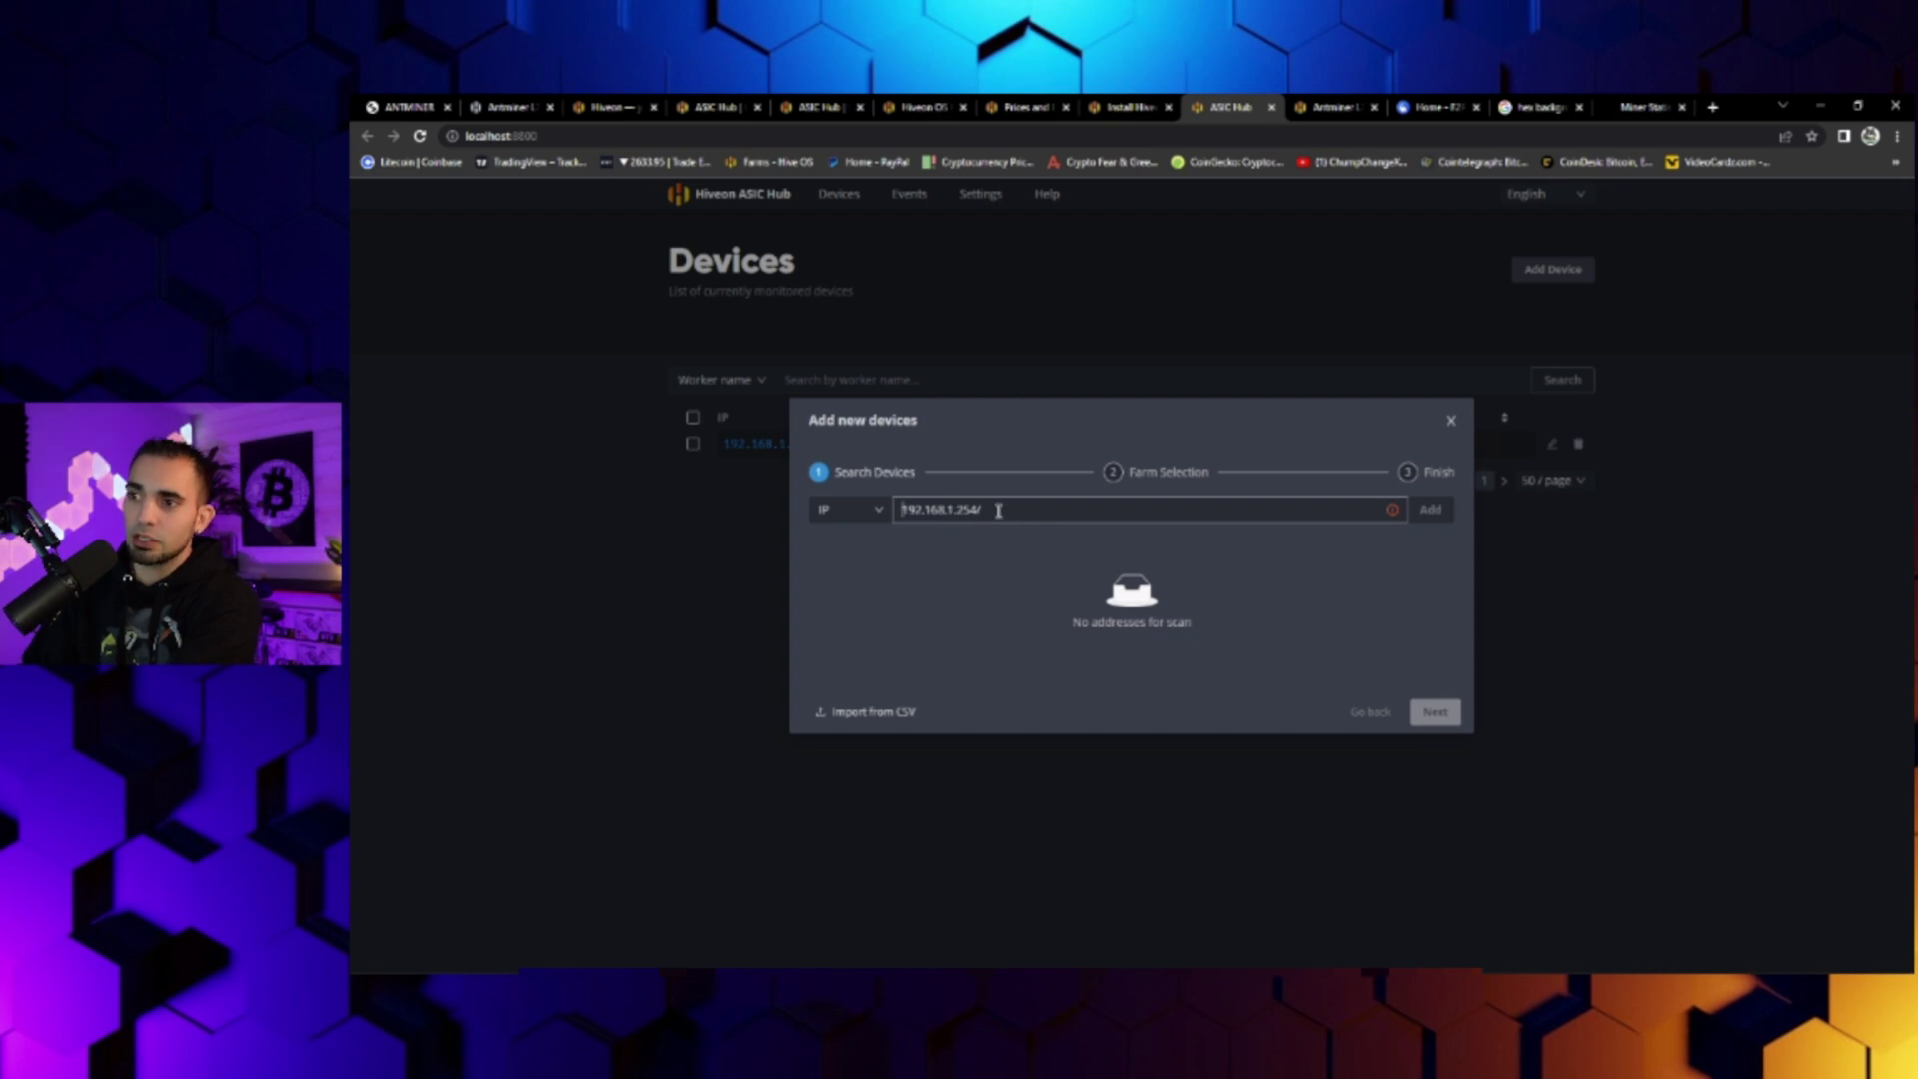
key(BackSpace)
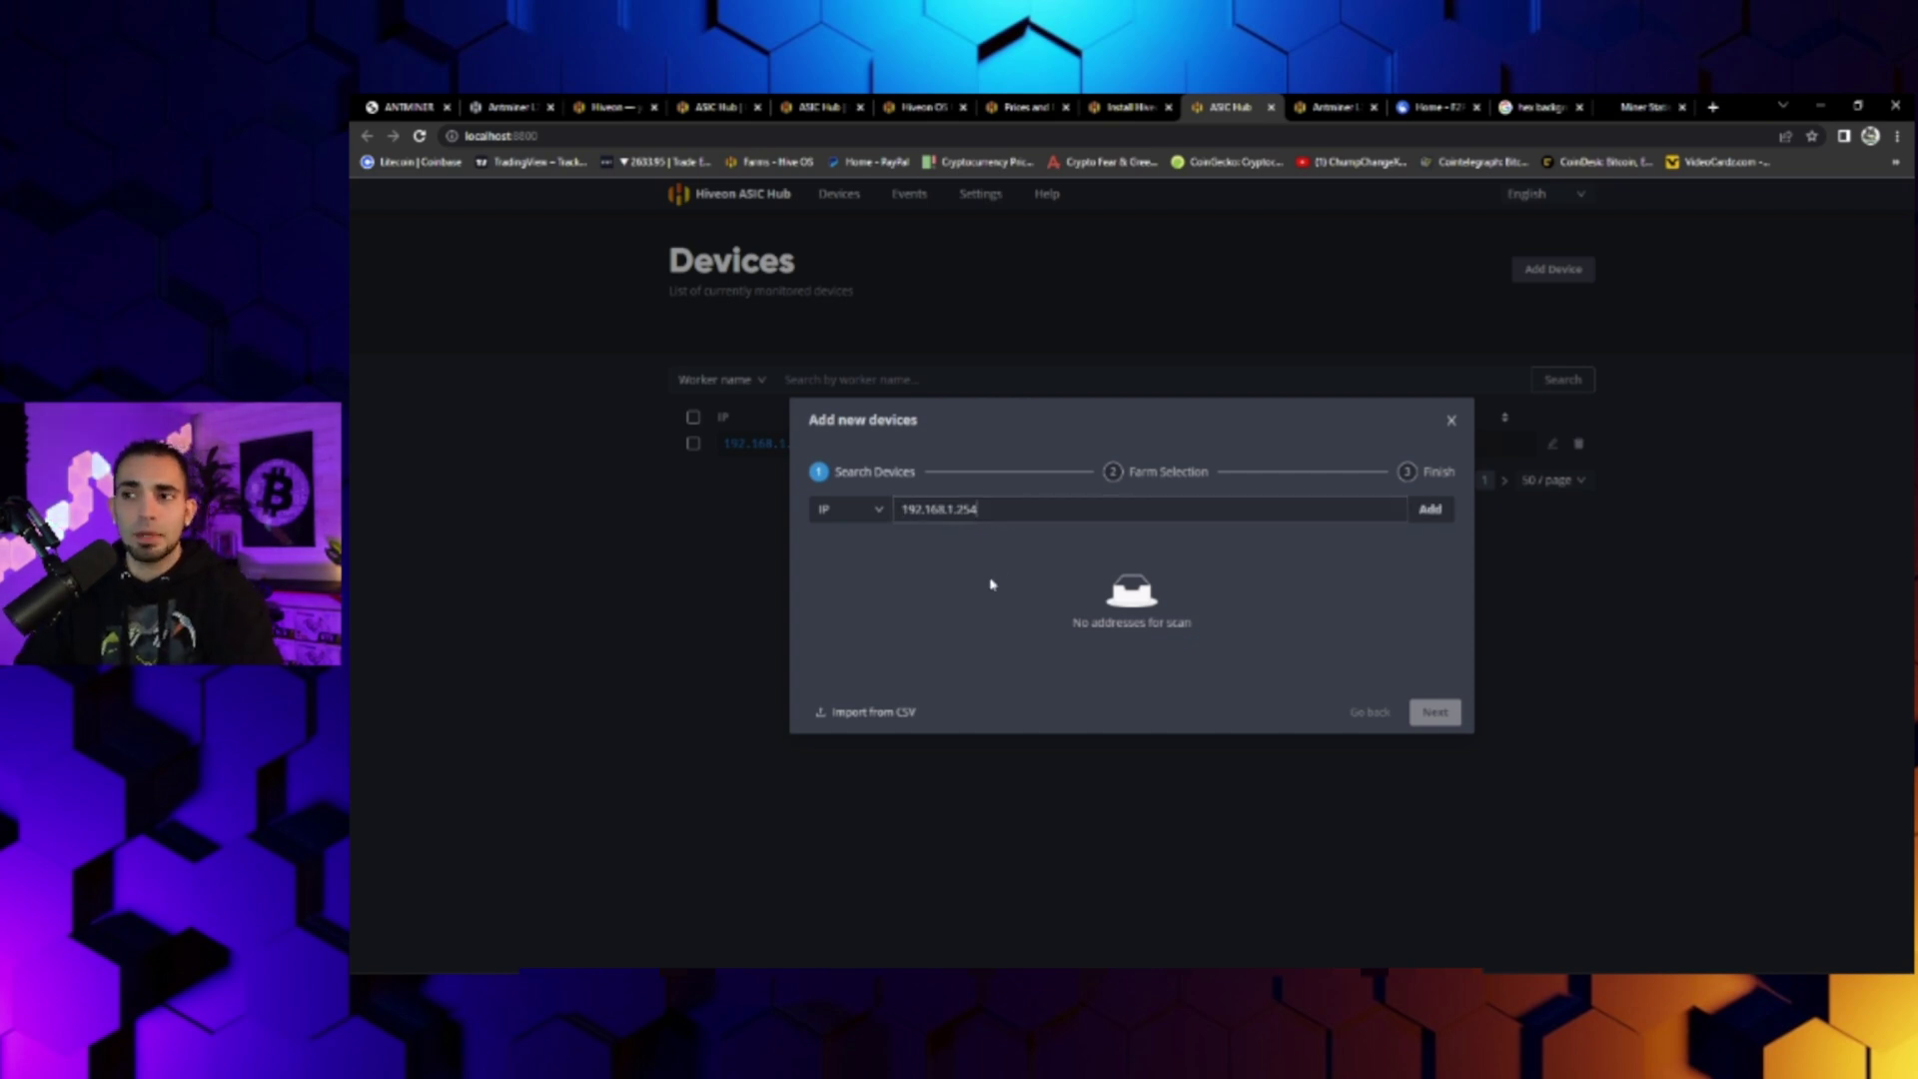
click(1428, 510)
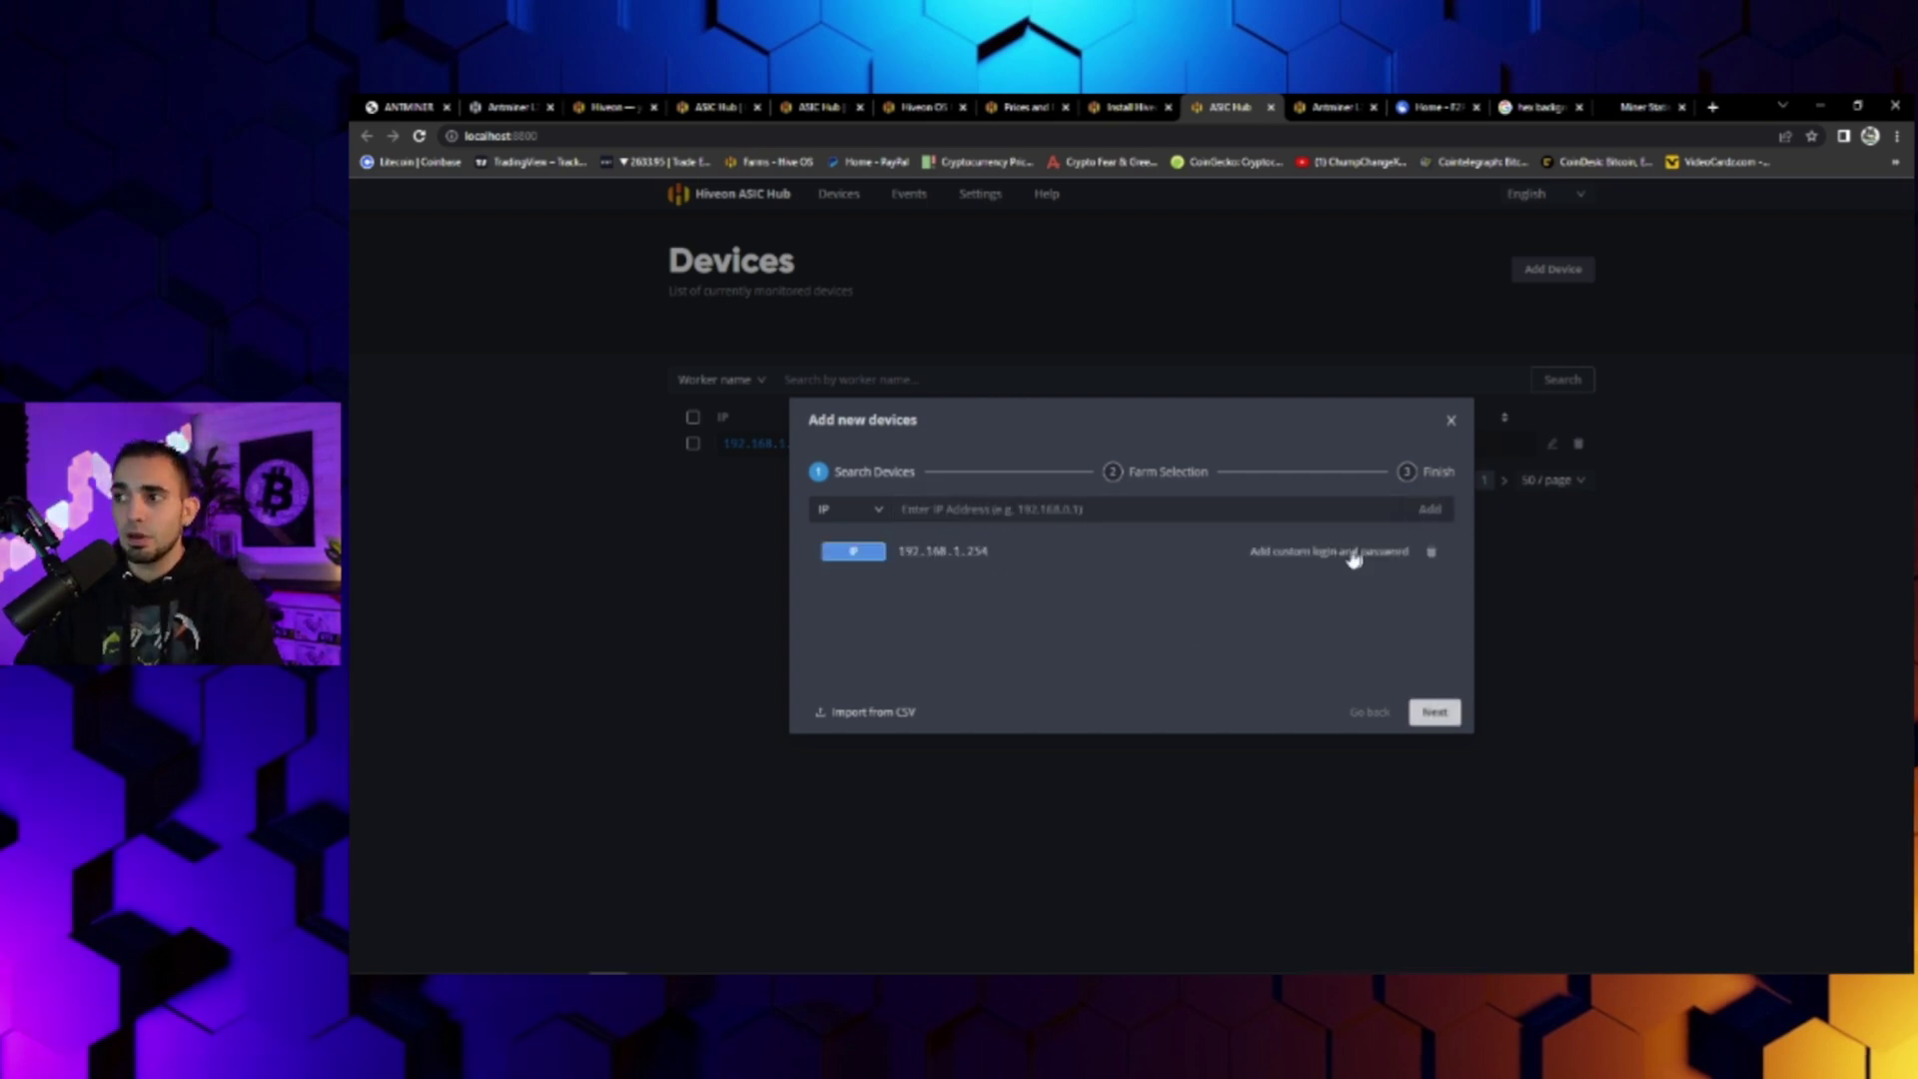
Step: Advance to Farm Selection with the detected Antminer L7 and ready the farm hash field
click(1436, 713)
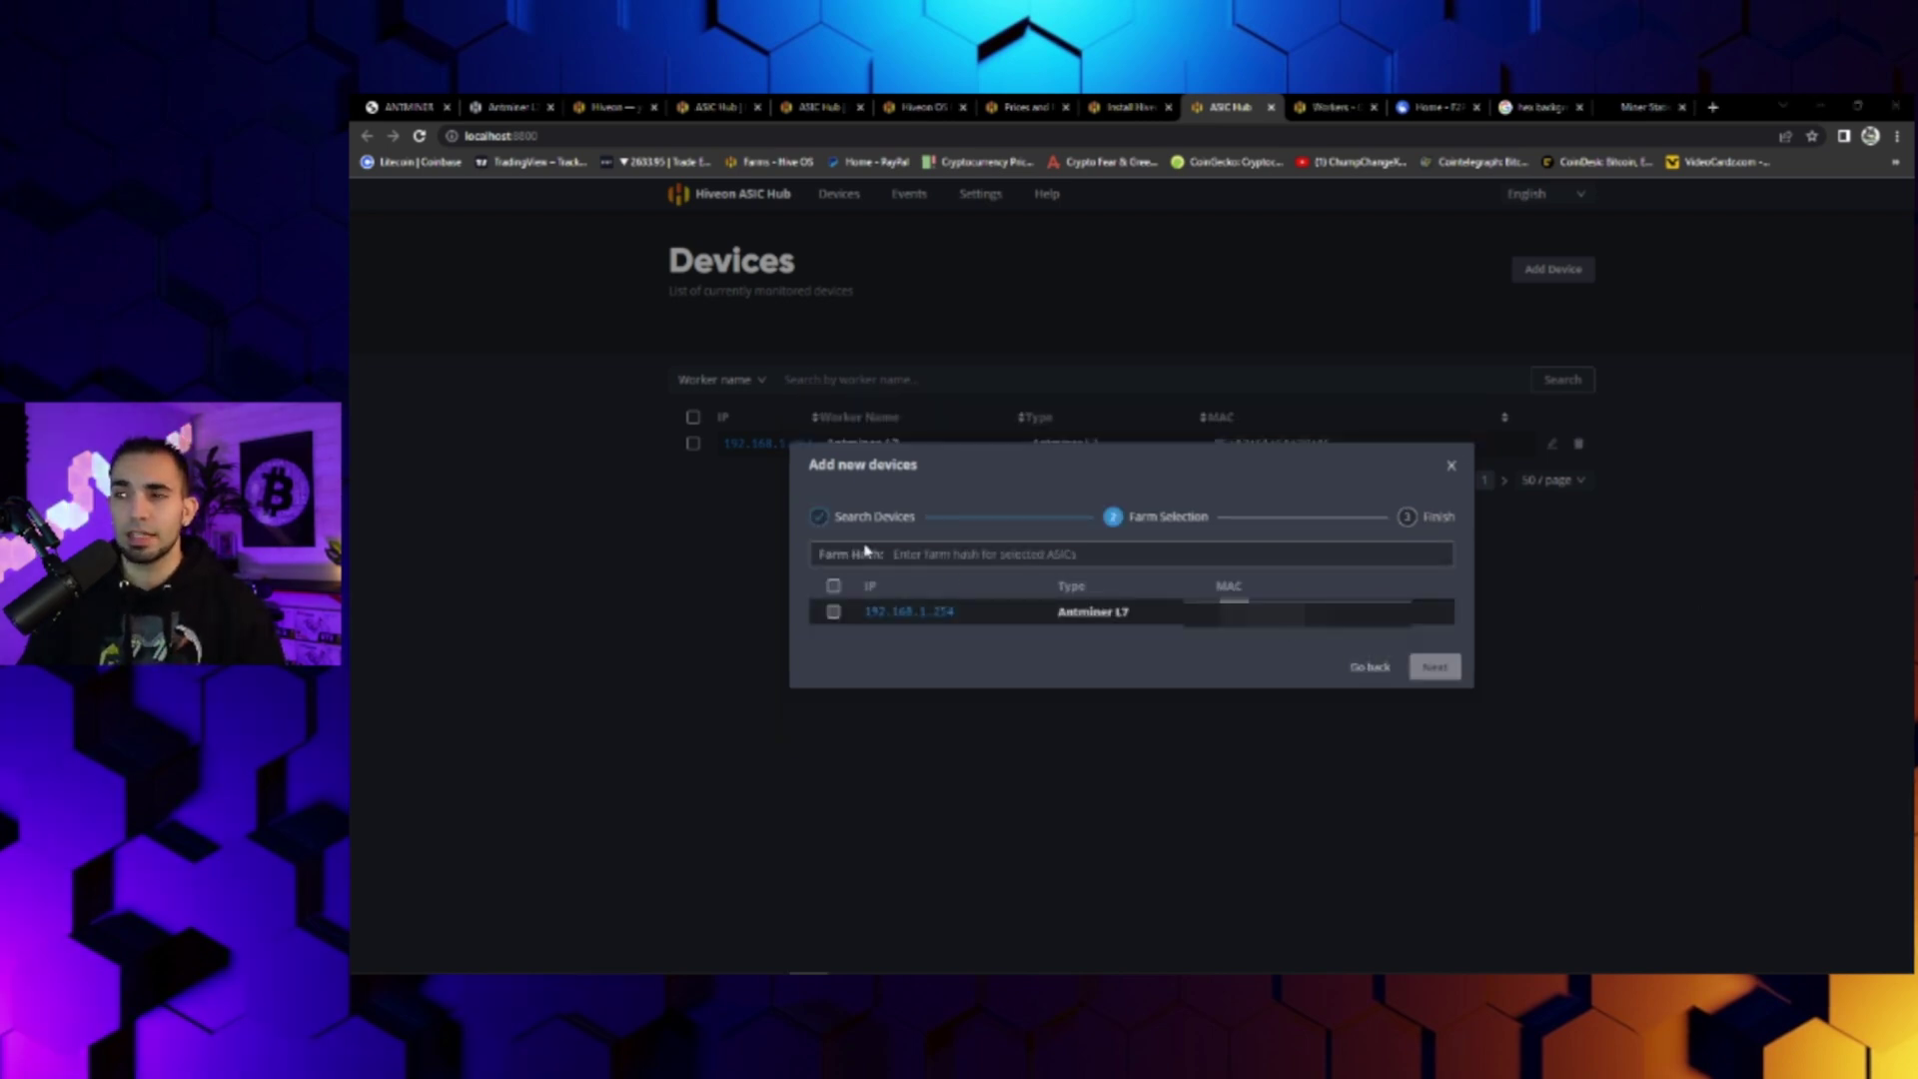
drag(819, 555, 861, 555)
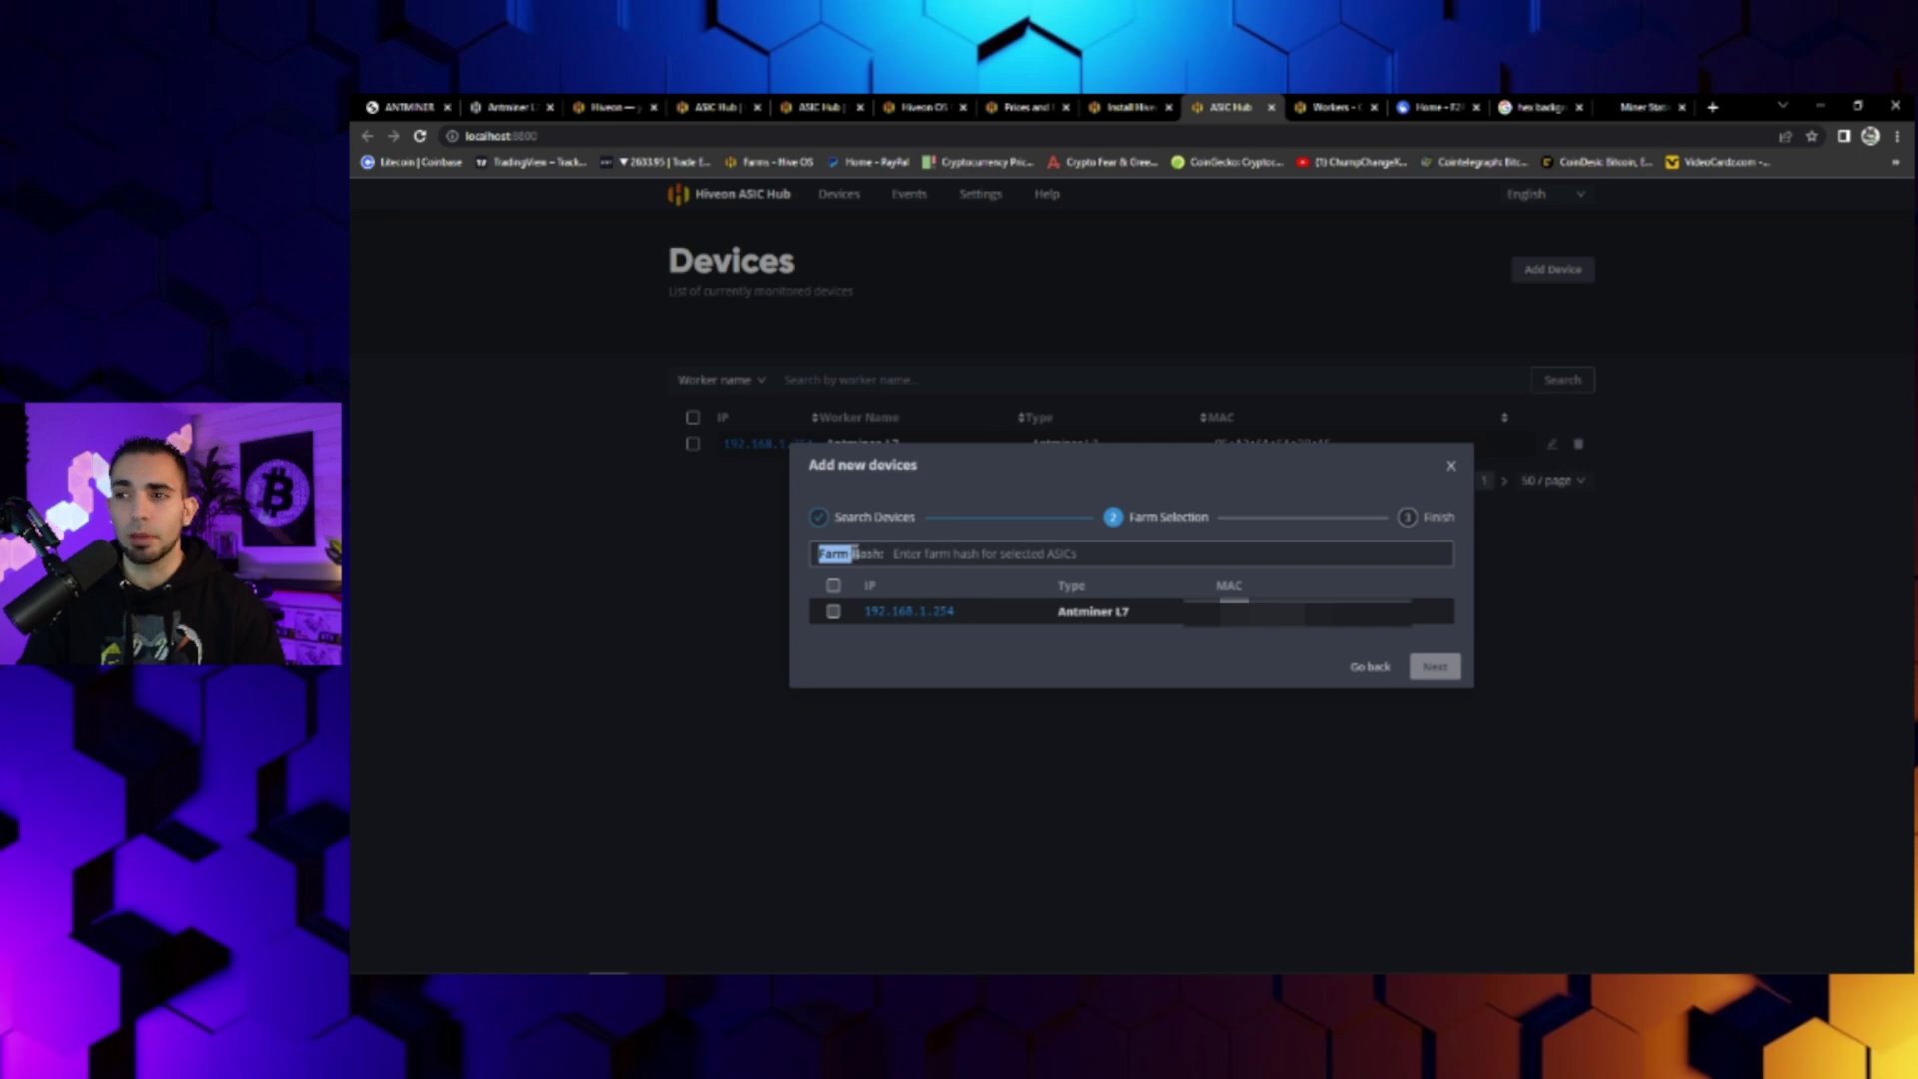
click(918, 558)
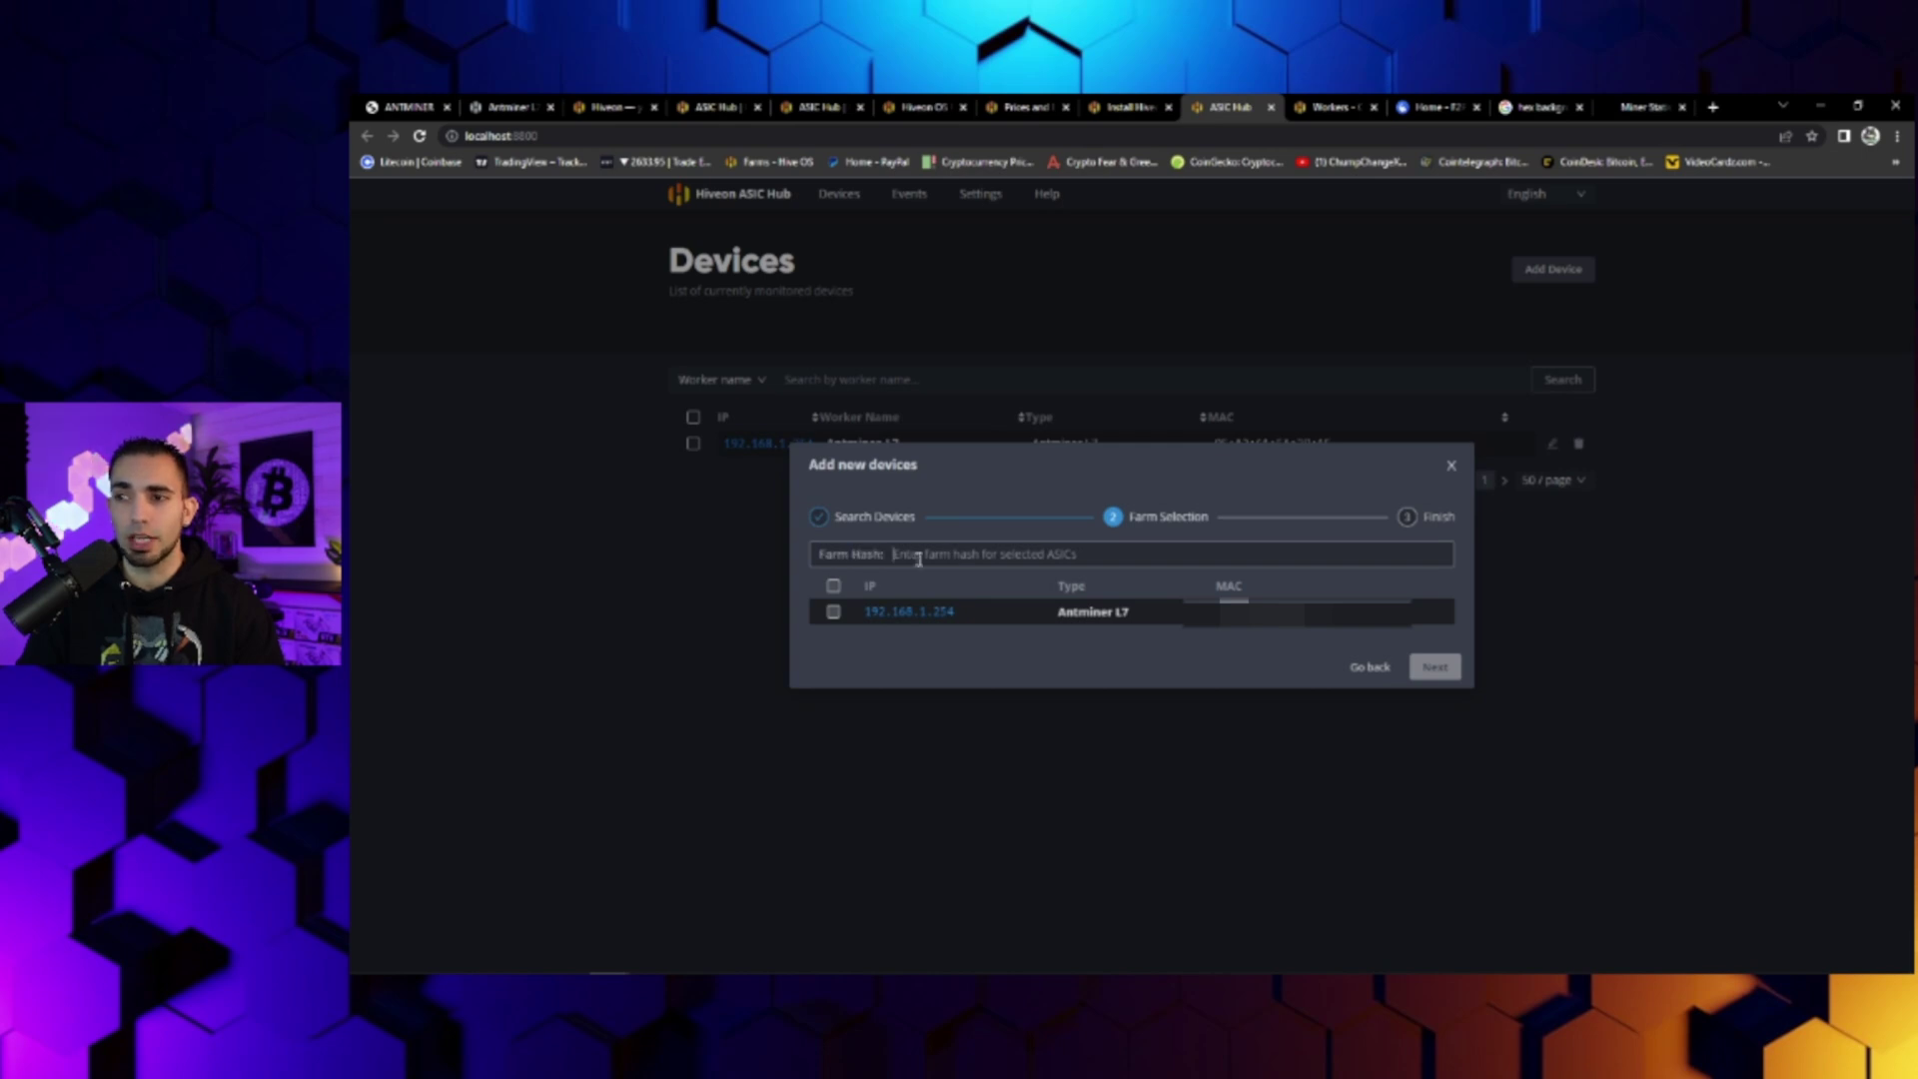
Step: Find the Farm Hash in the Hive OS farm Settings, then go back to the ASIC Hub device setup
click(1323, 108)
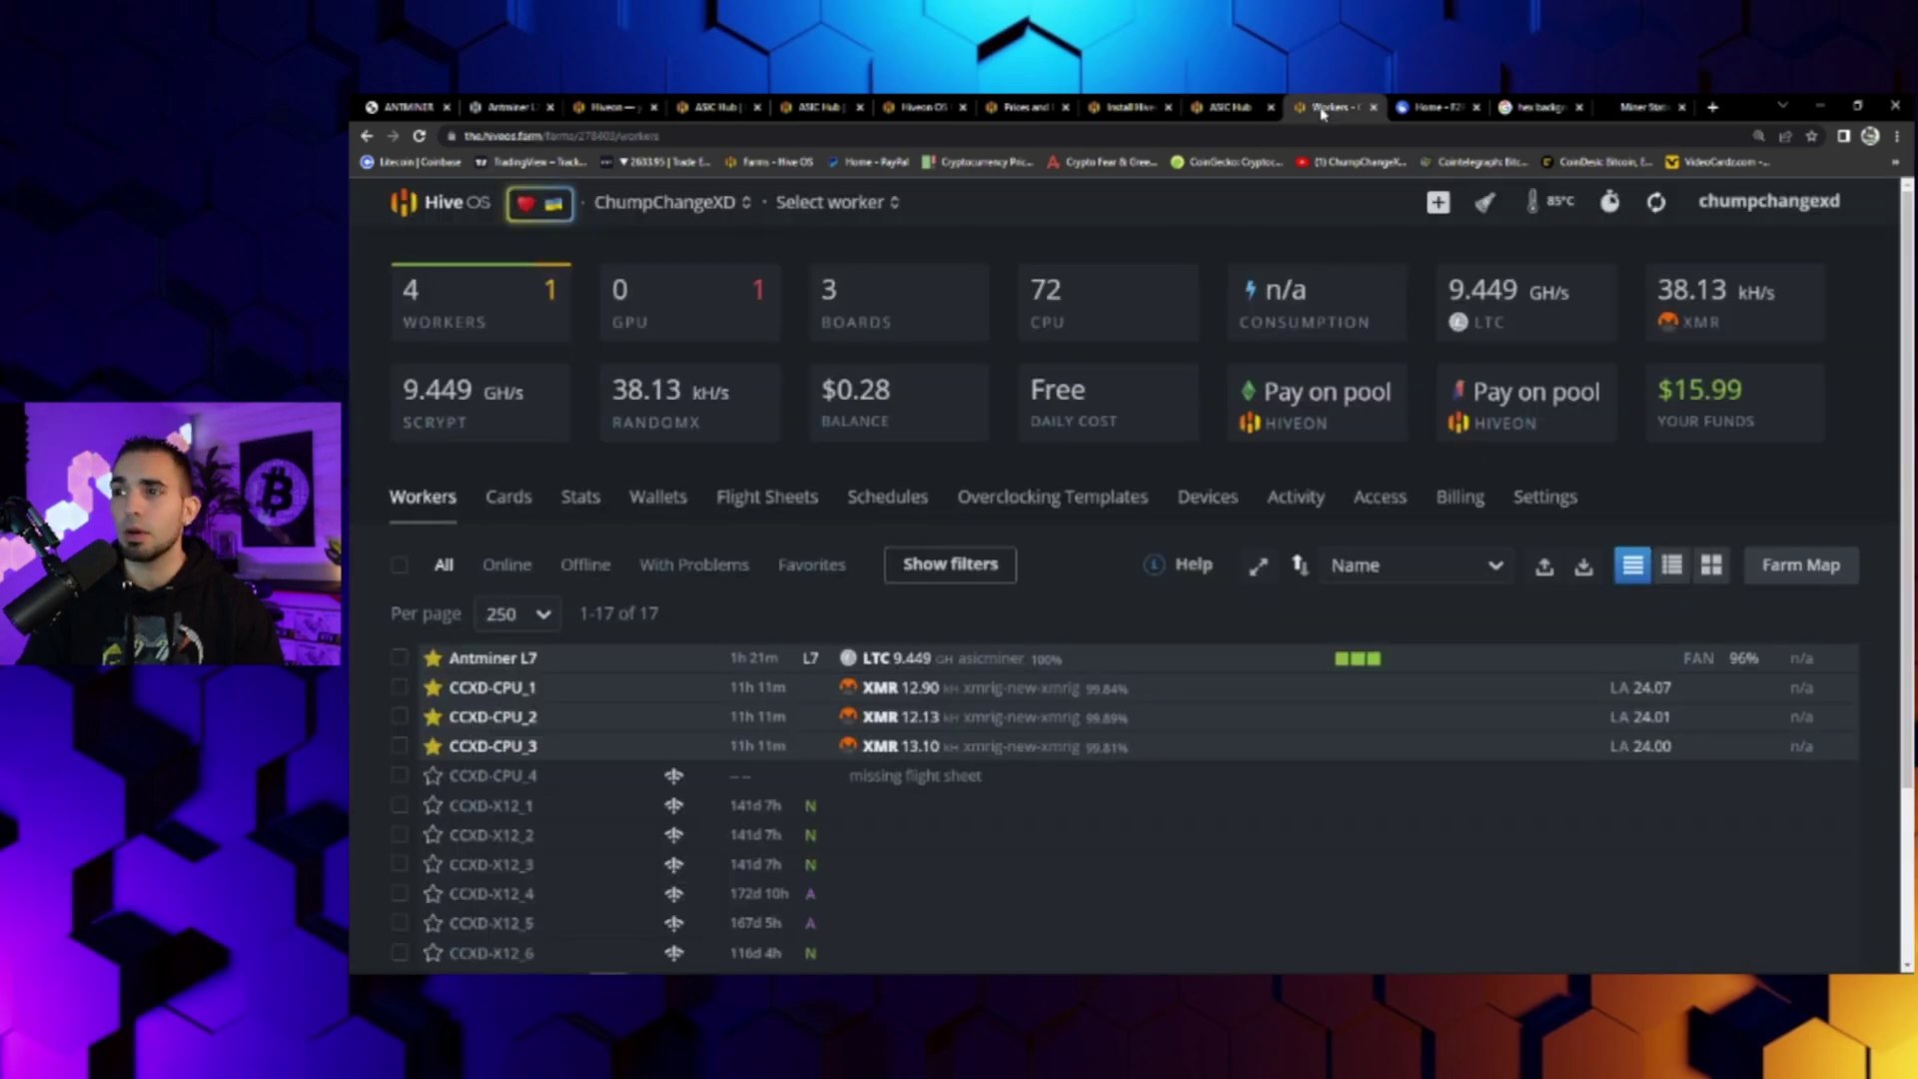
click(1546, 499)
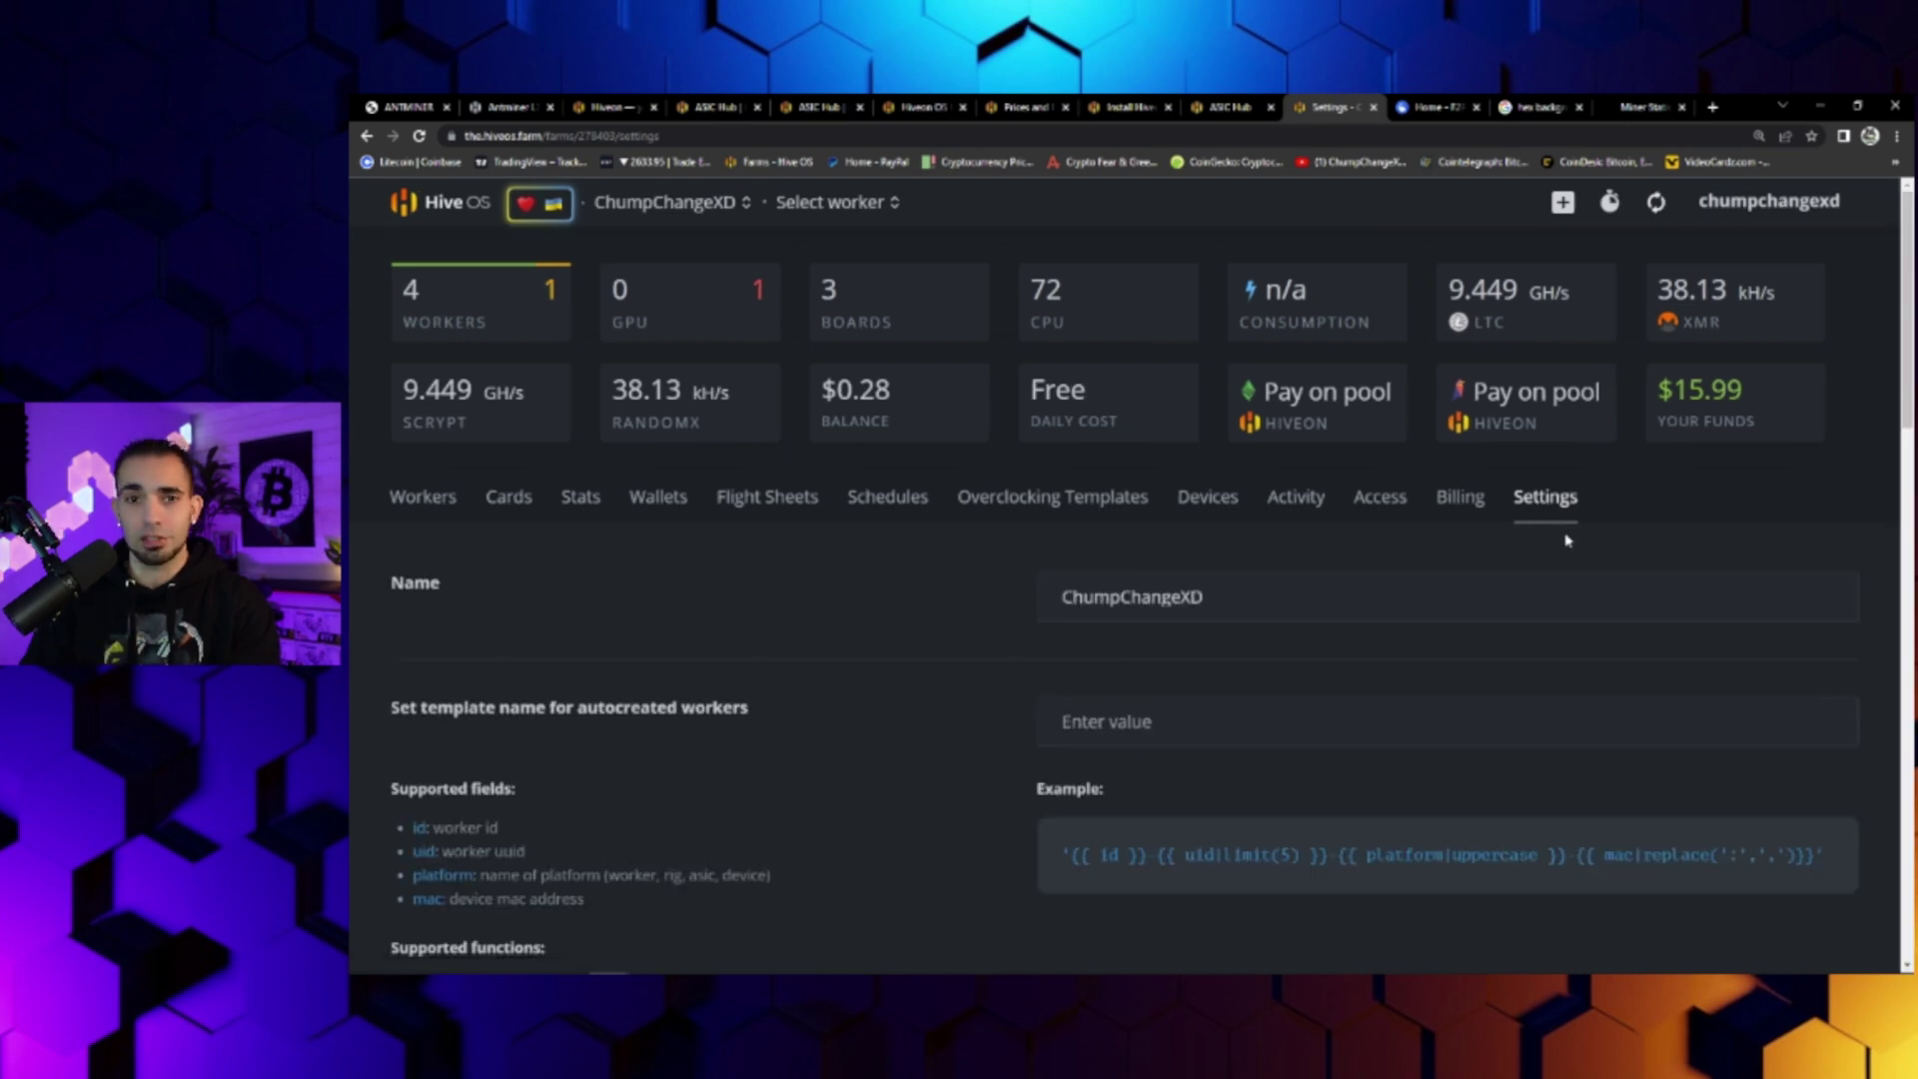
scroll(1576, 681, down, 2)
scroll(1577, 681, down, 3)
scroll(1570, 699, down, 2)
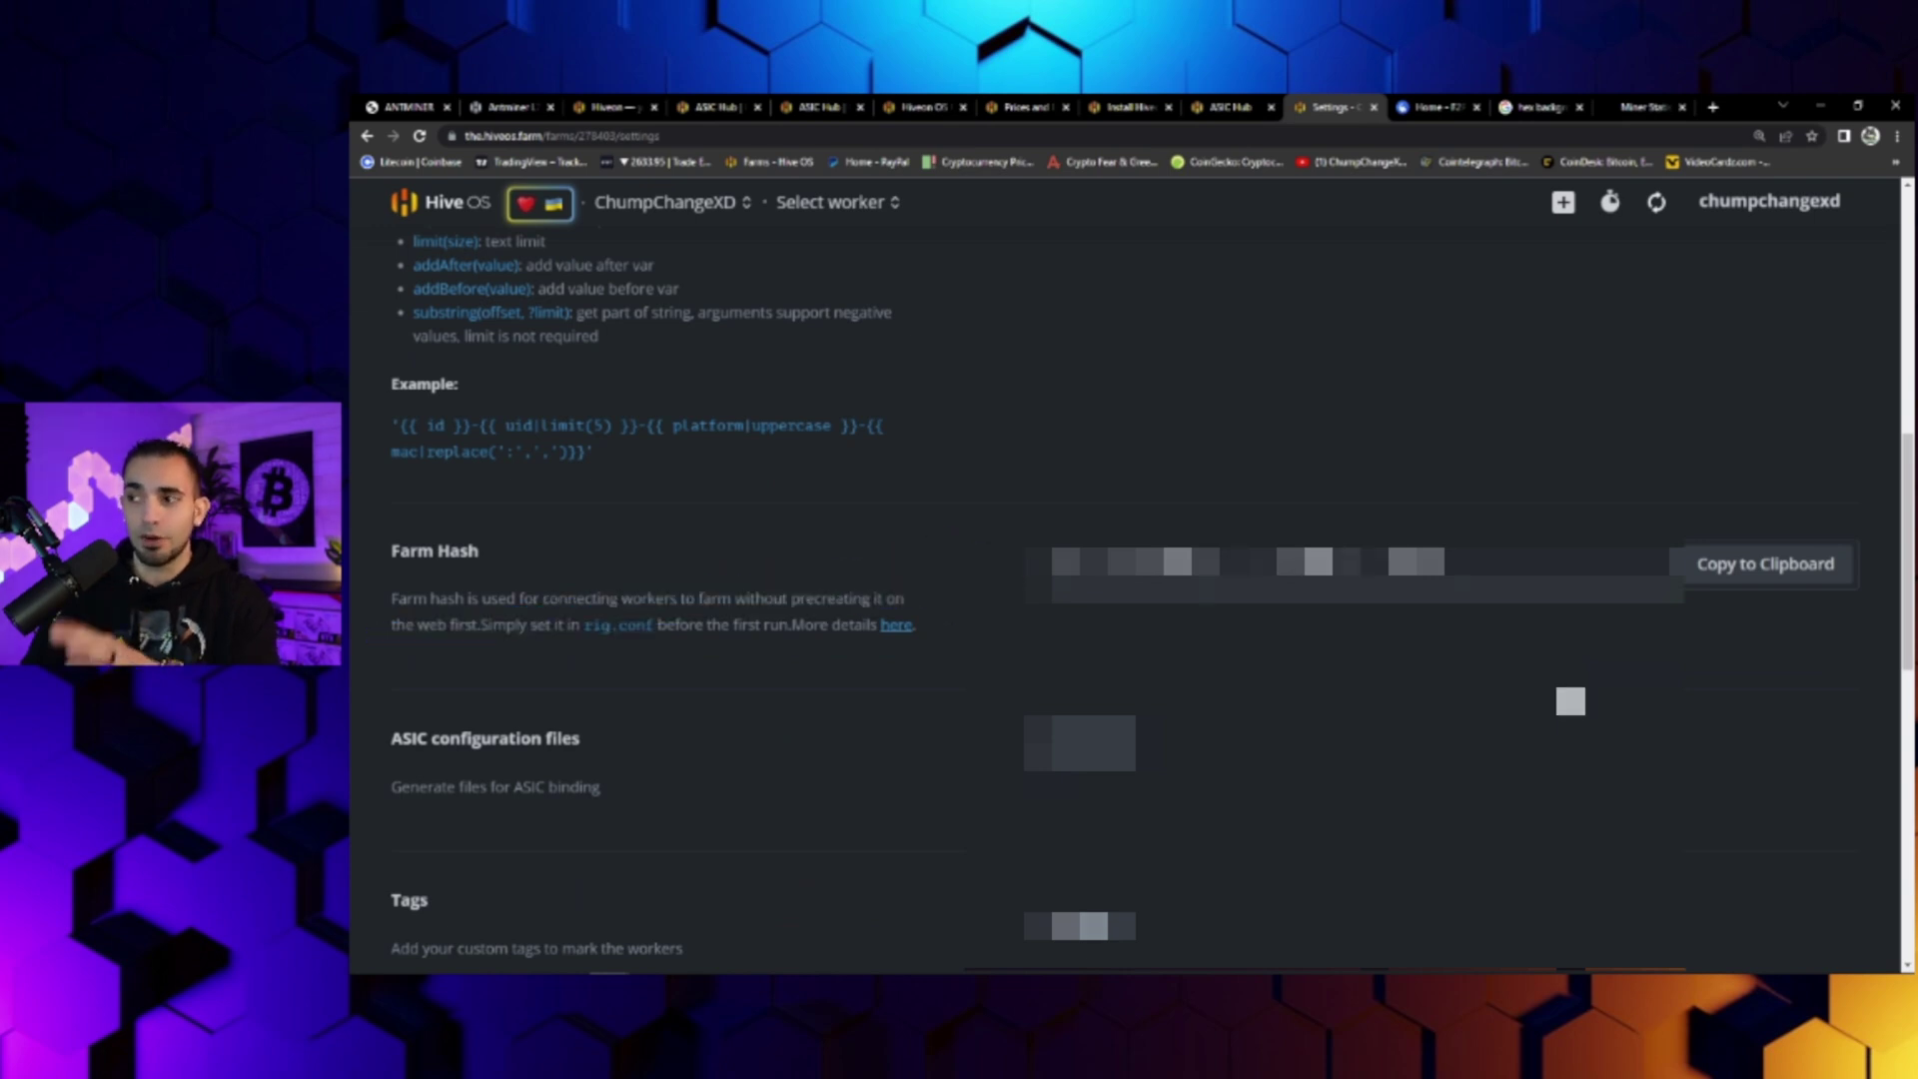
click(1231, 107)
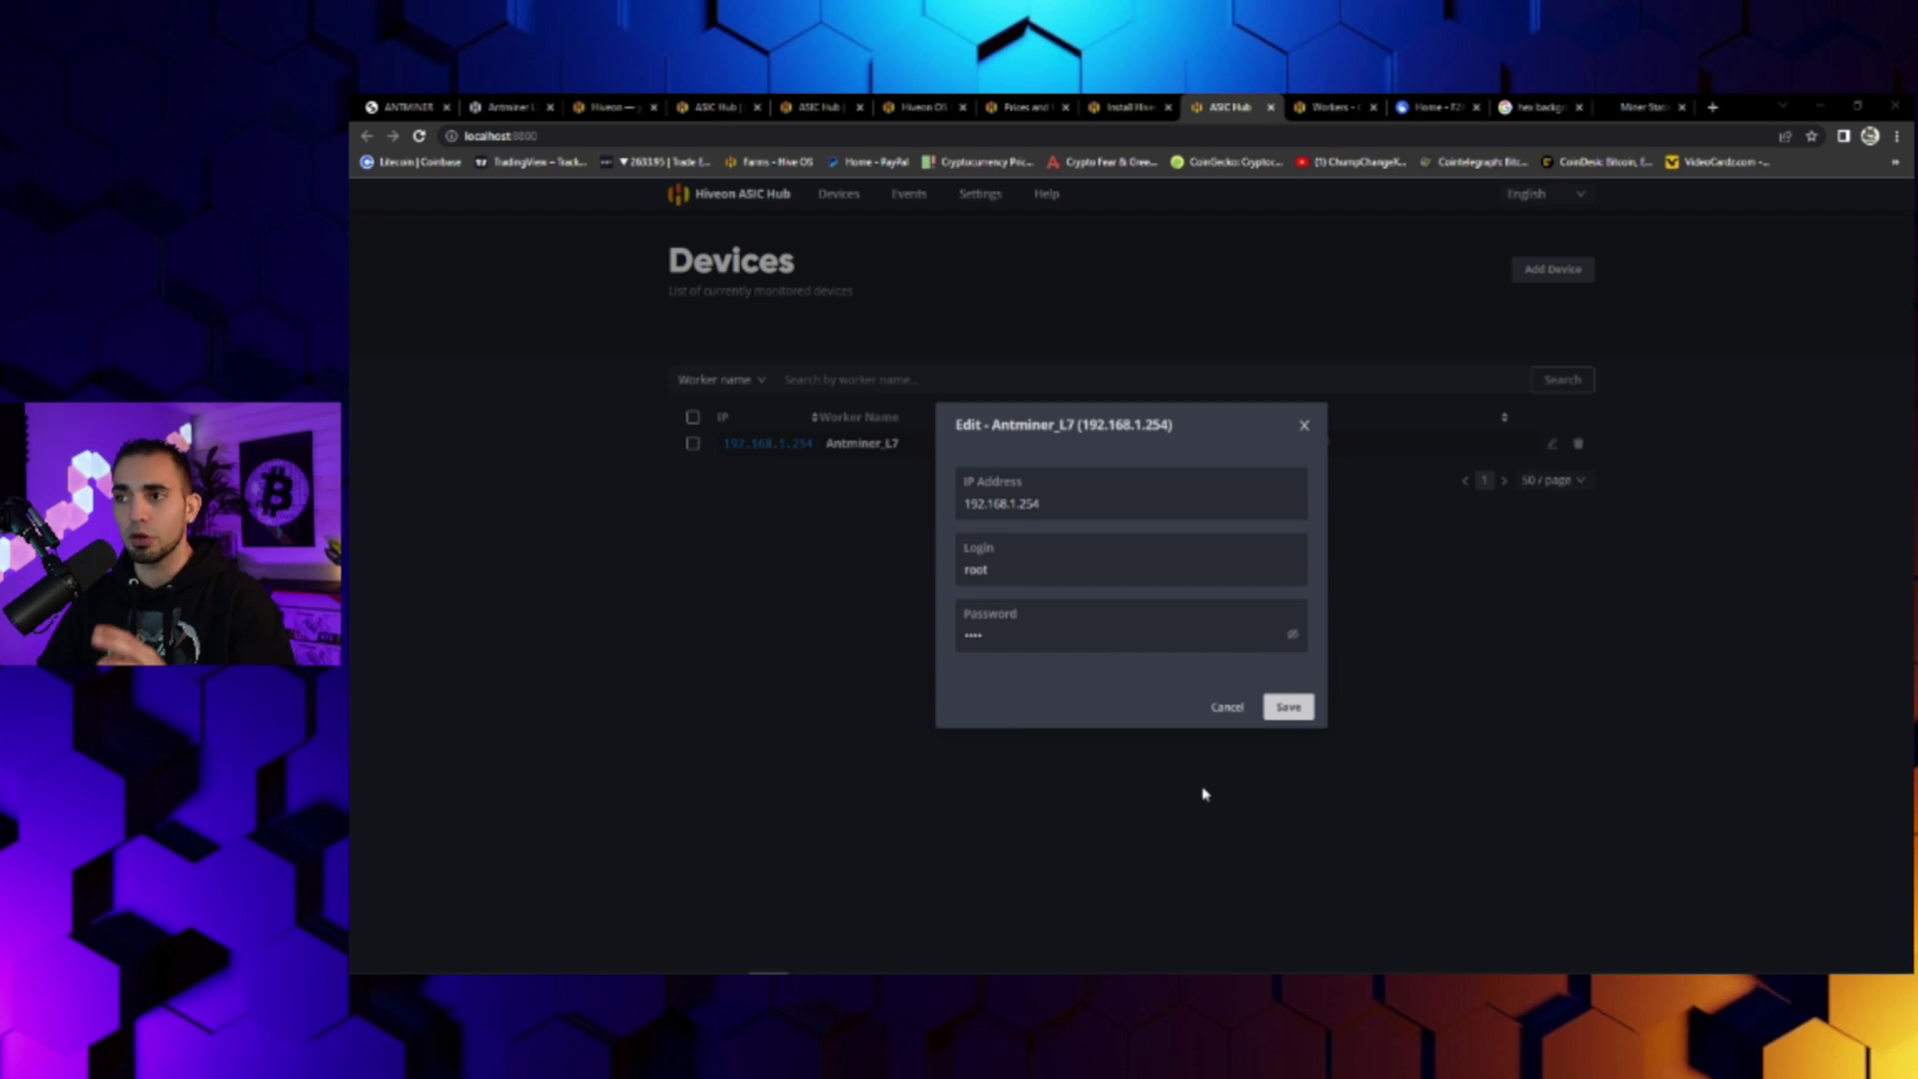
Step: Close the Edit Antminer_L7 dialog and view the Hive OS workers list
click(1306, 426)
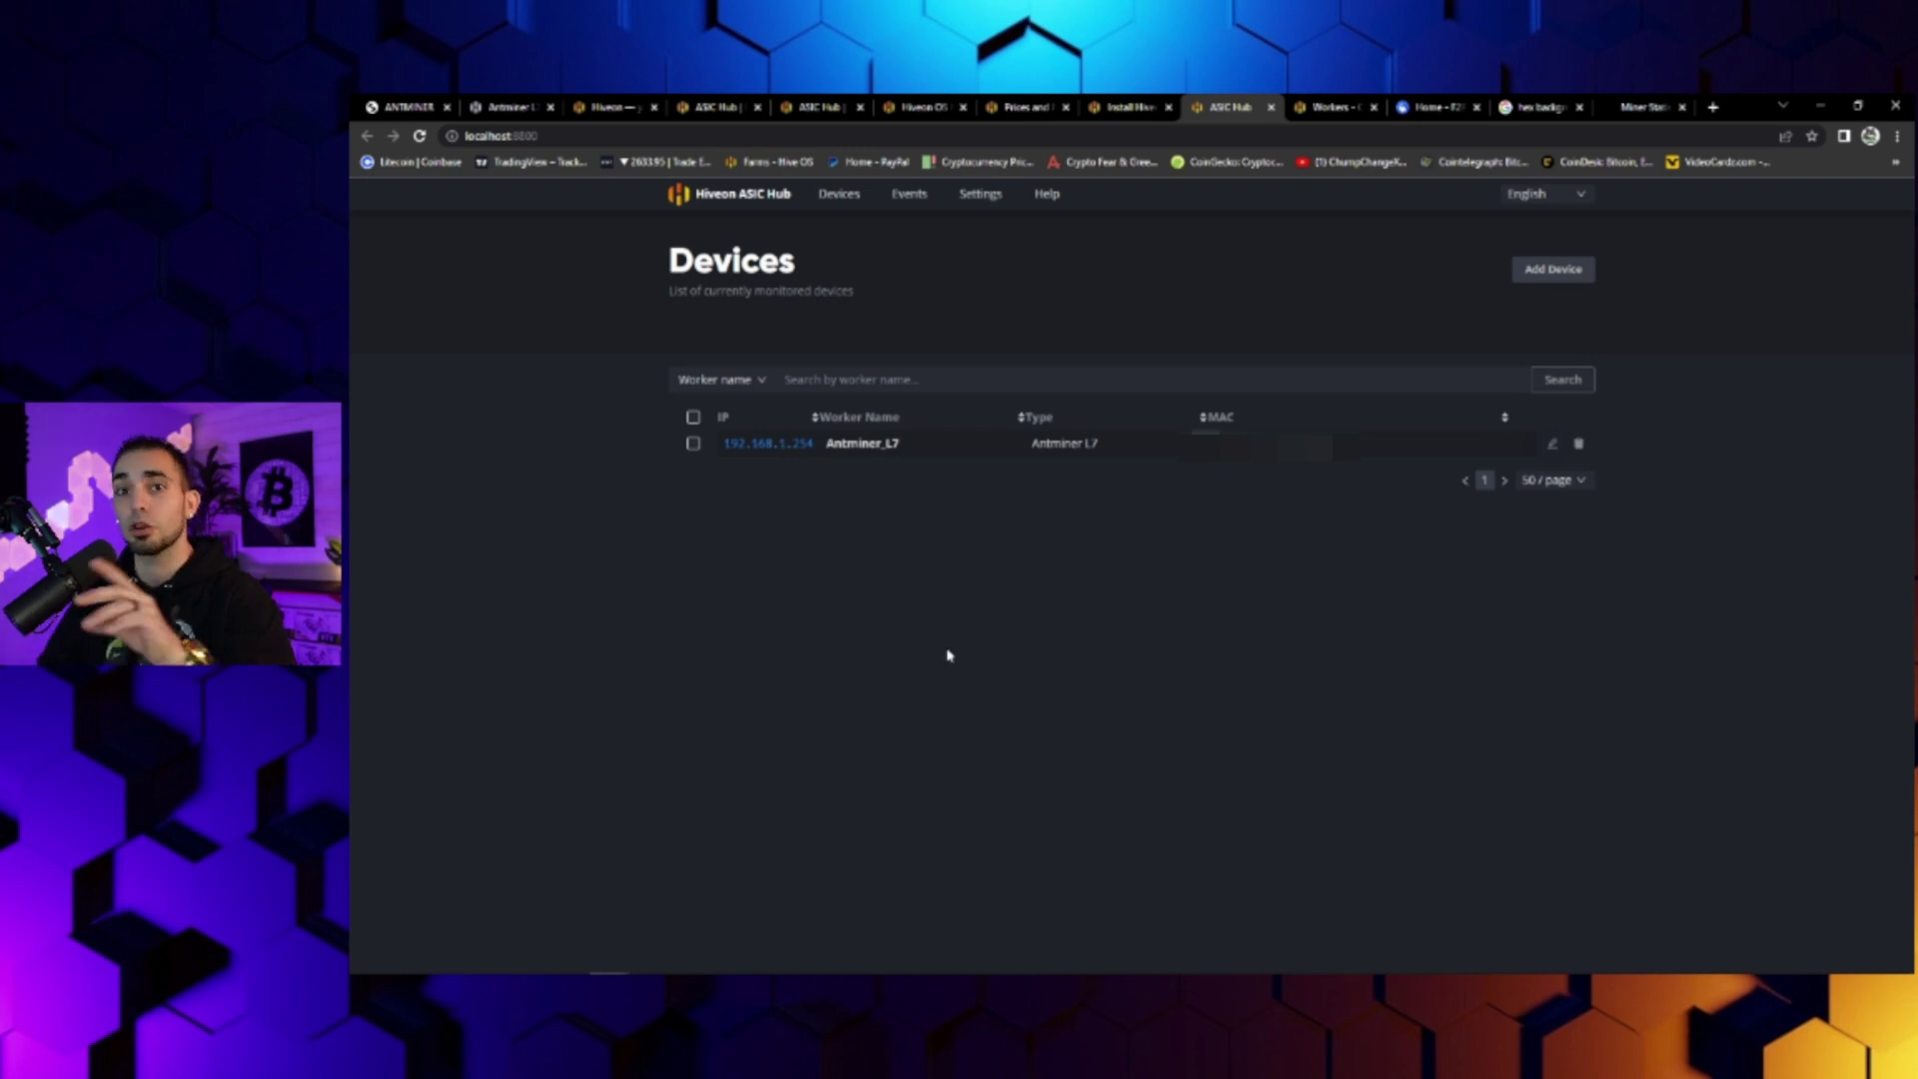
click(1337, 108)
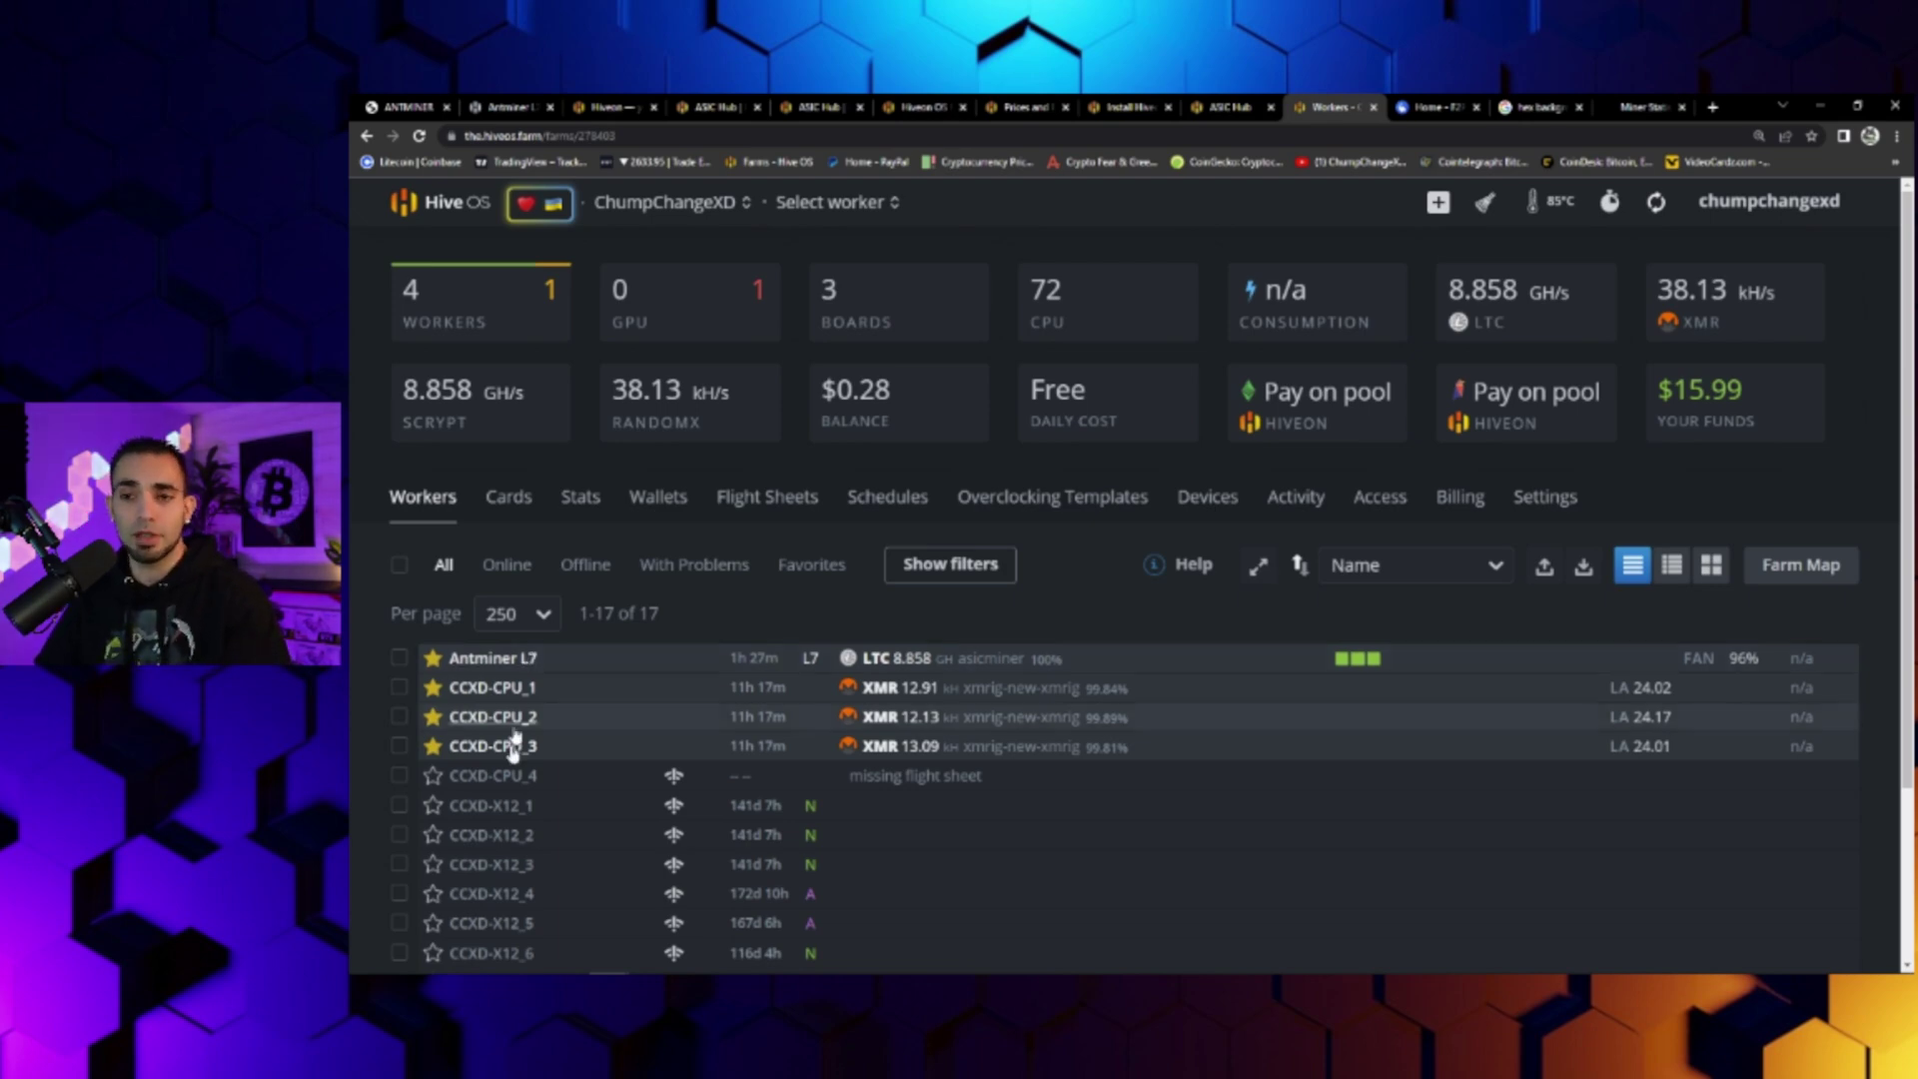
scroll(513, 740, down, 3)
Step: From the Antminer L7 worker's Flight Sheet tab, choose Edit on the L7 F2POOL sheet
scroll(539, 719, up, 3)
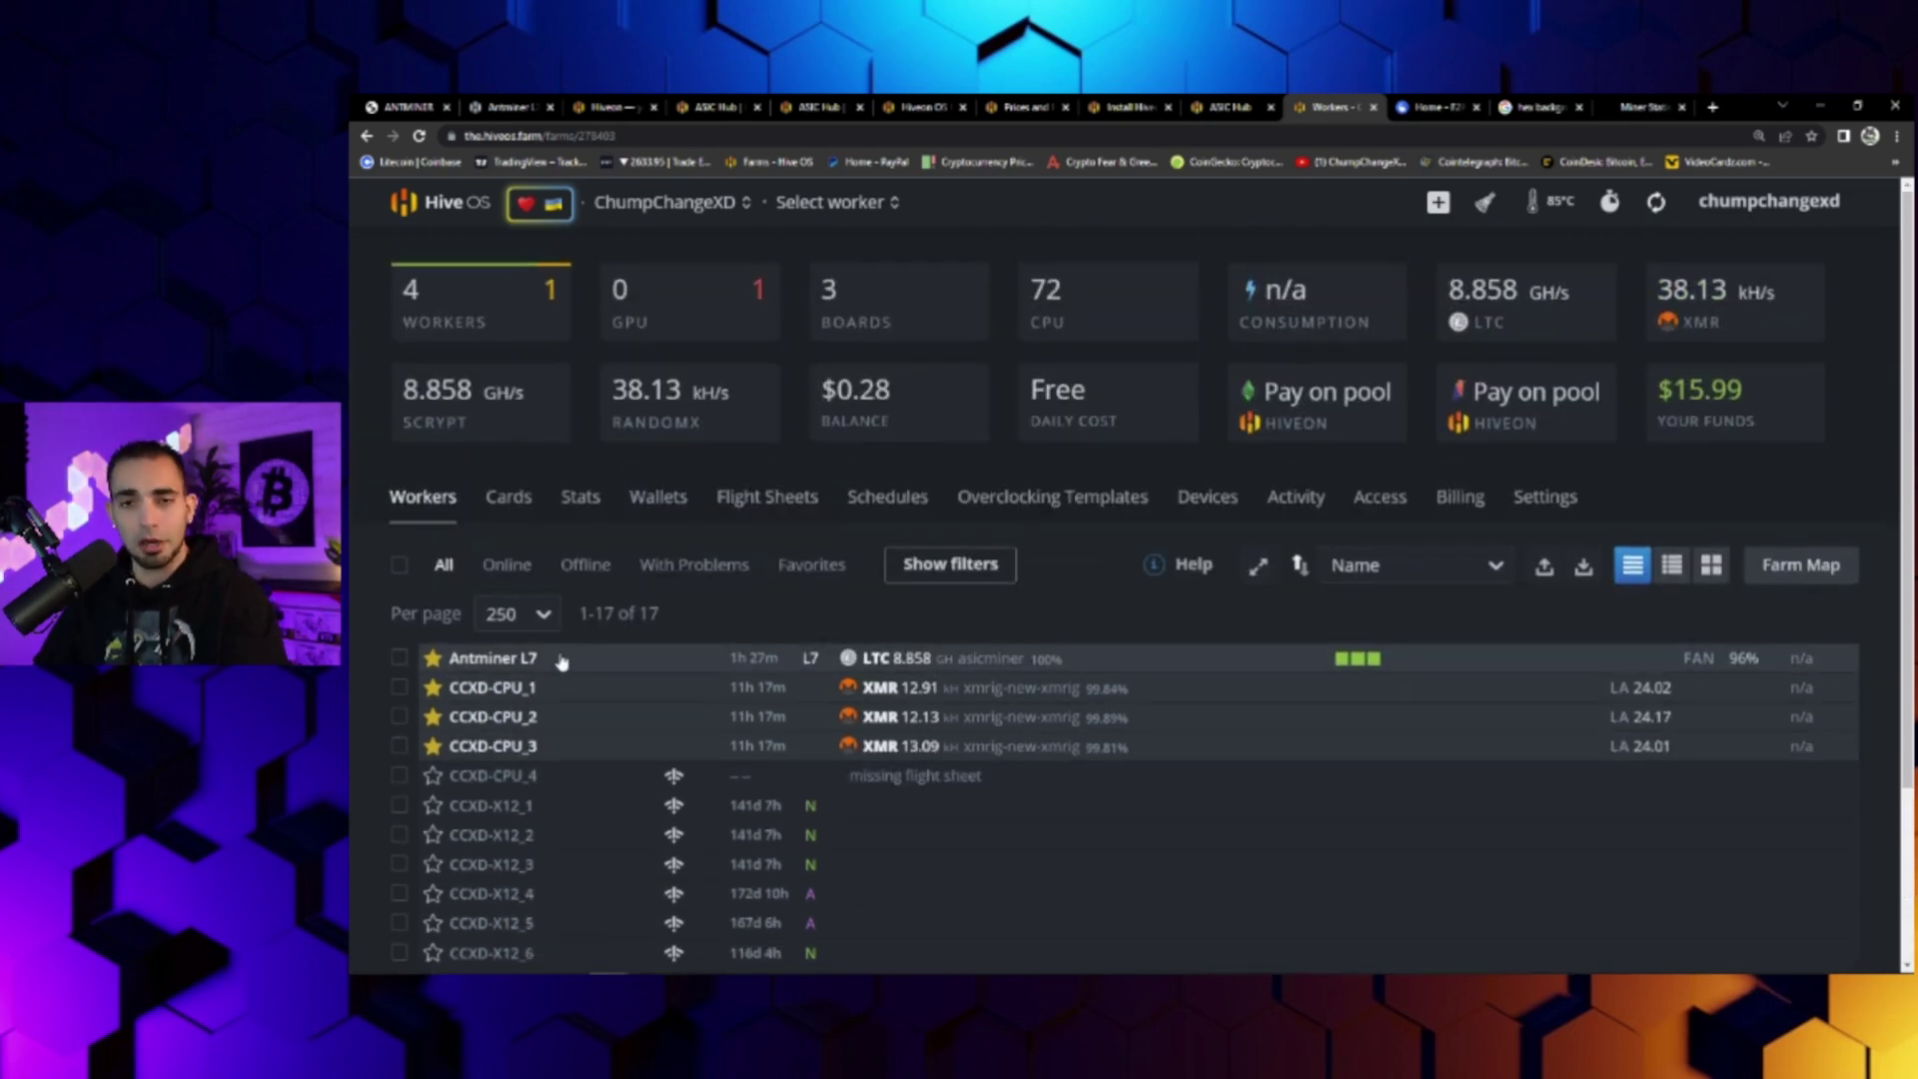
click(525, 660)
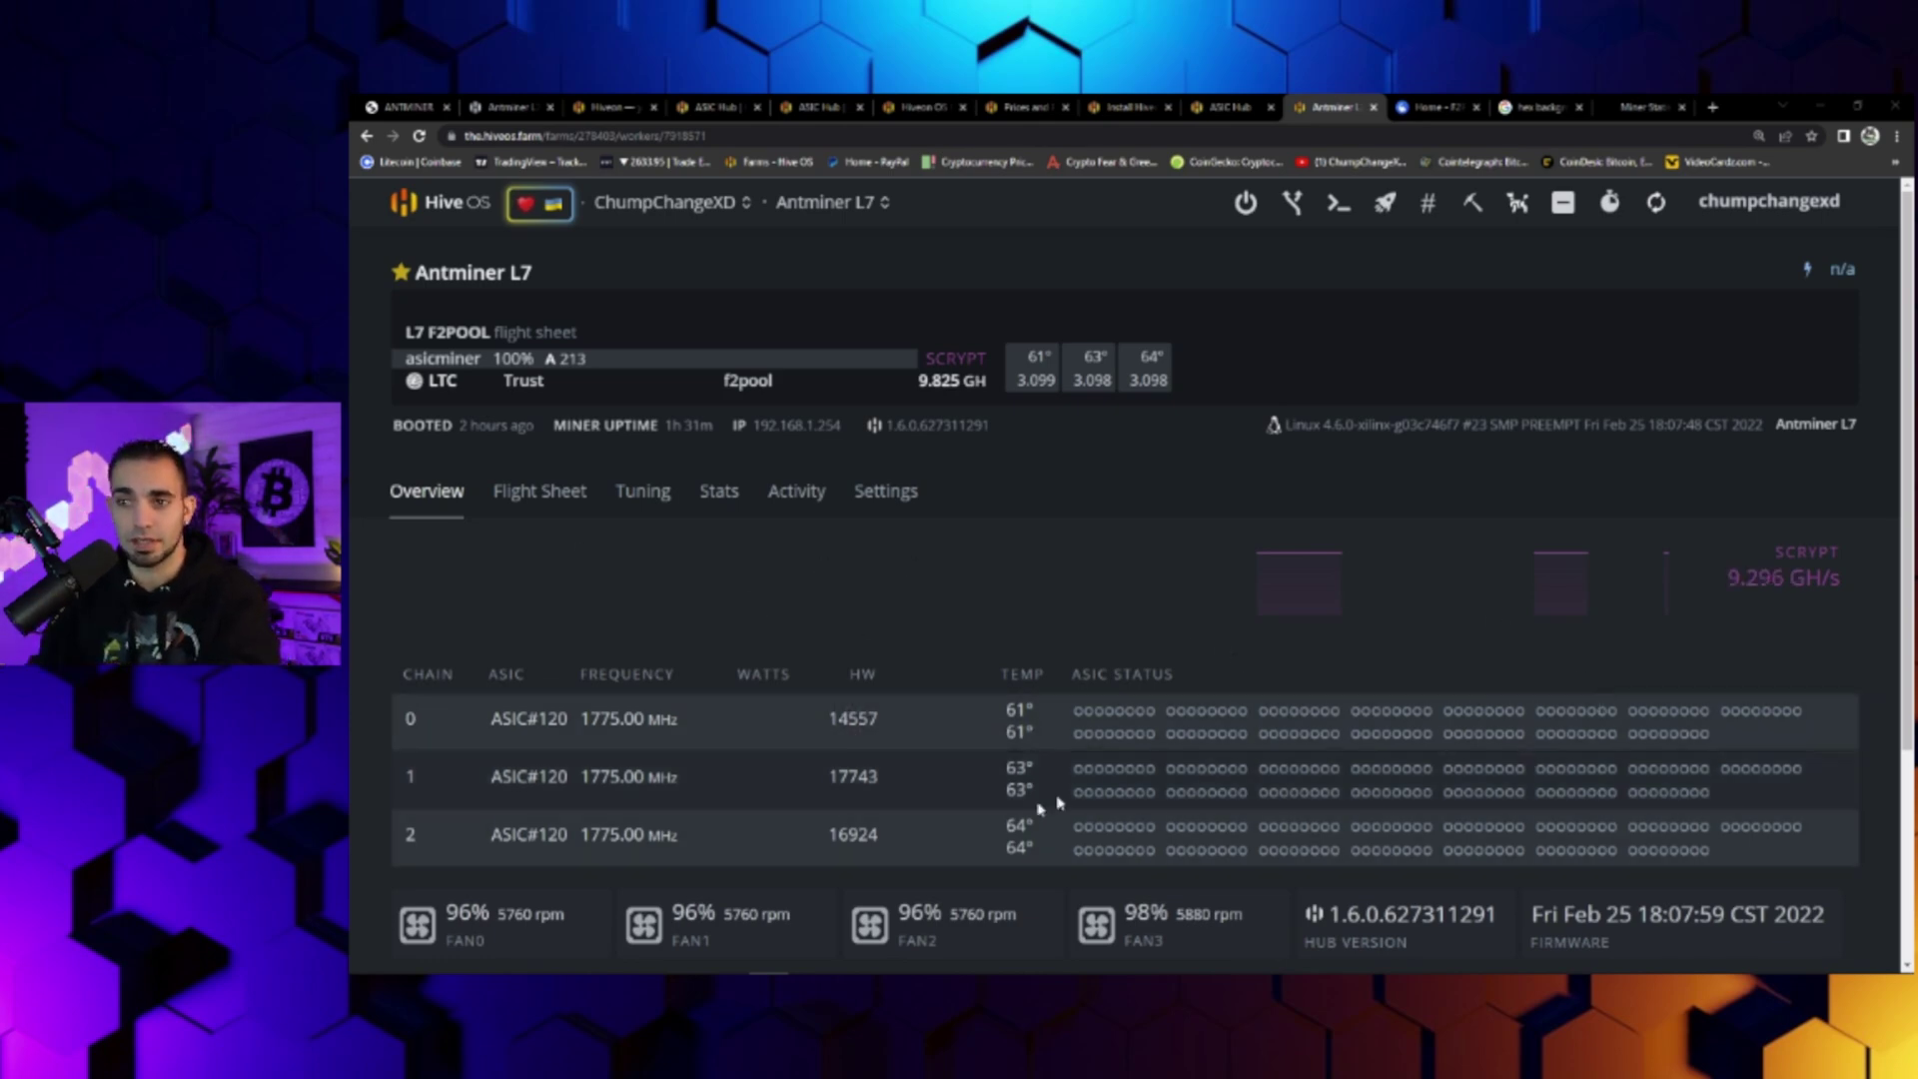
click(532, 508)
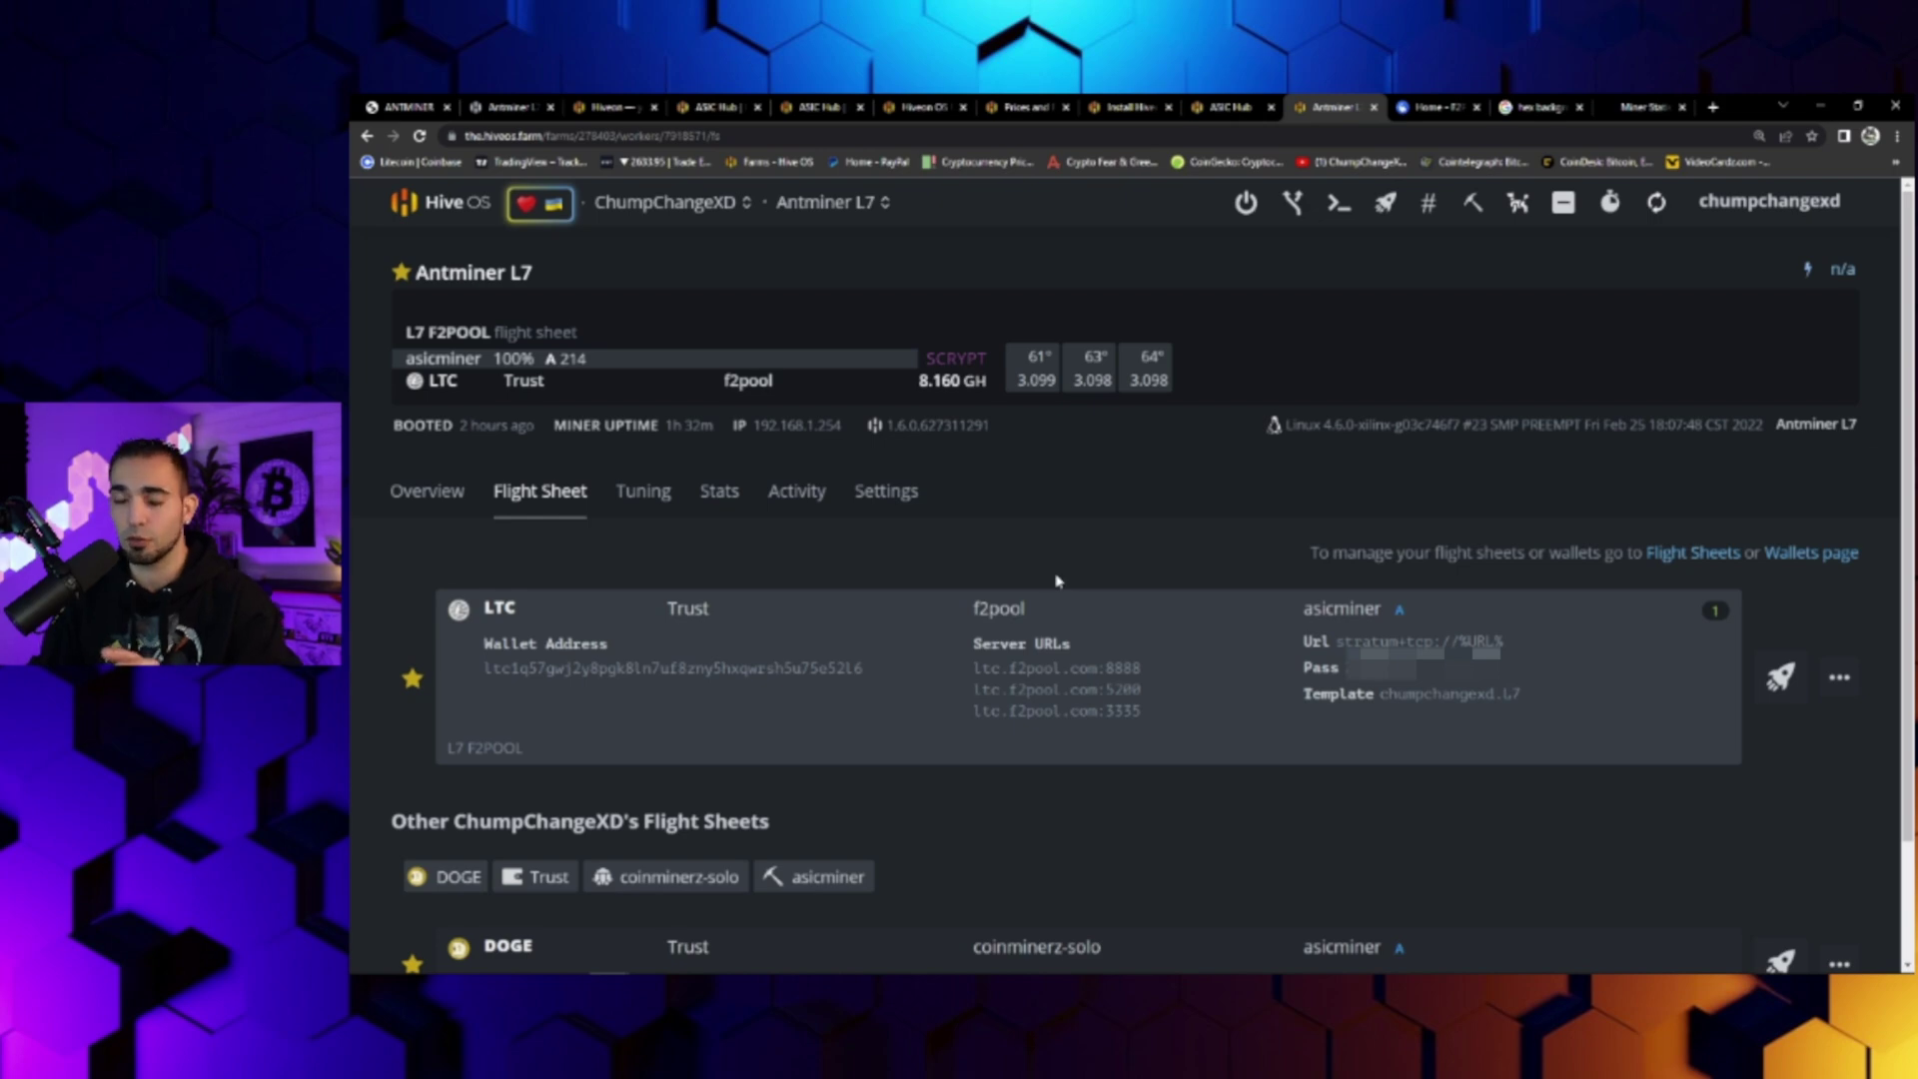
click(1839, 677)
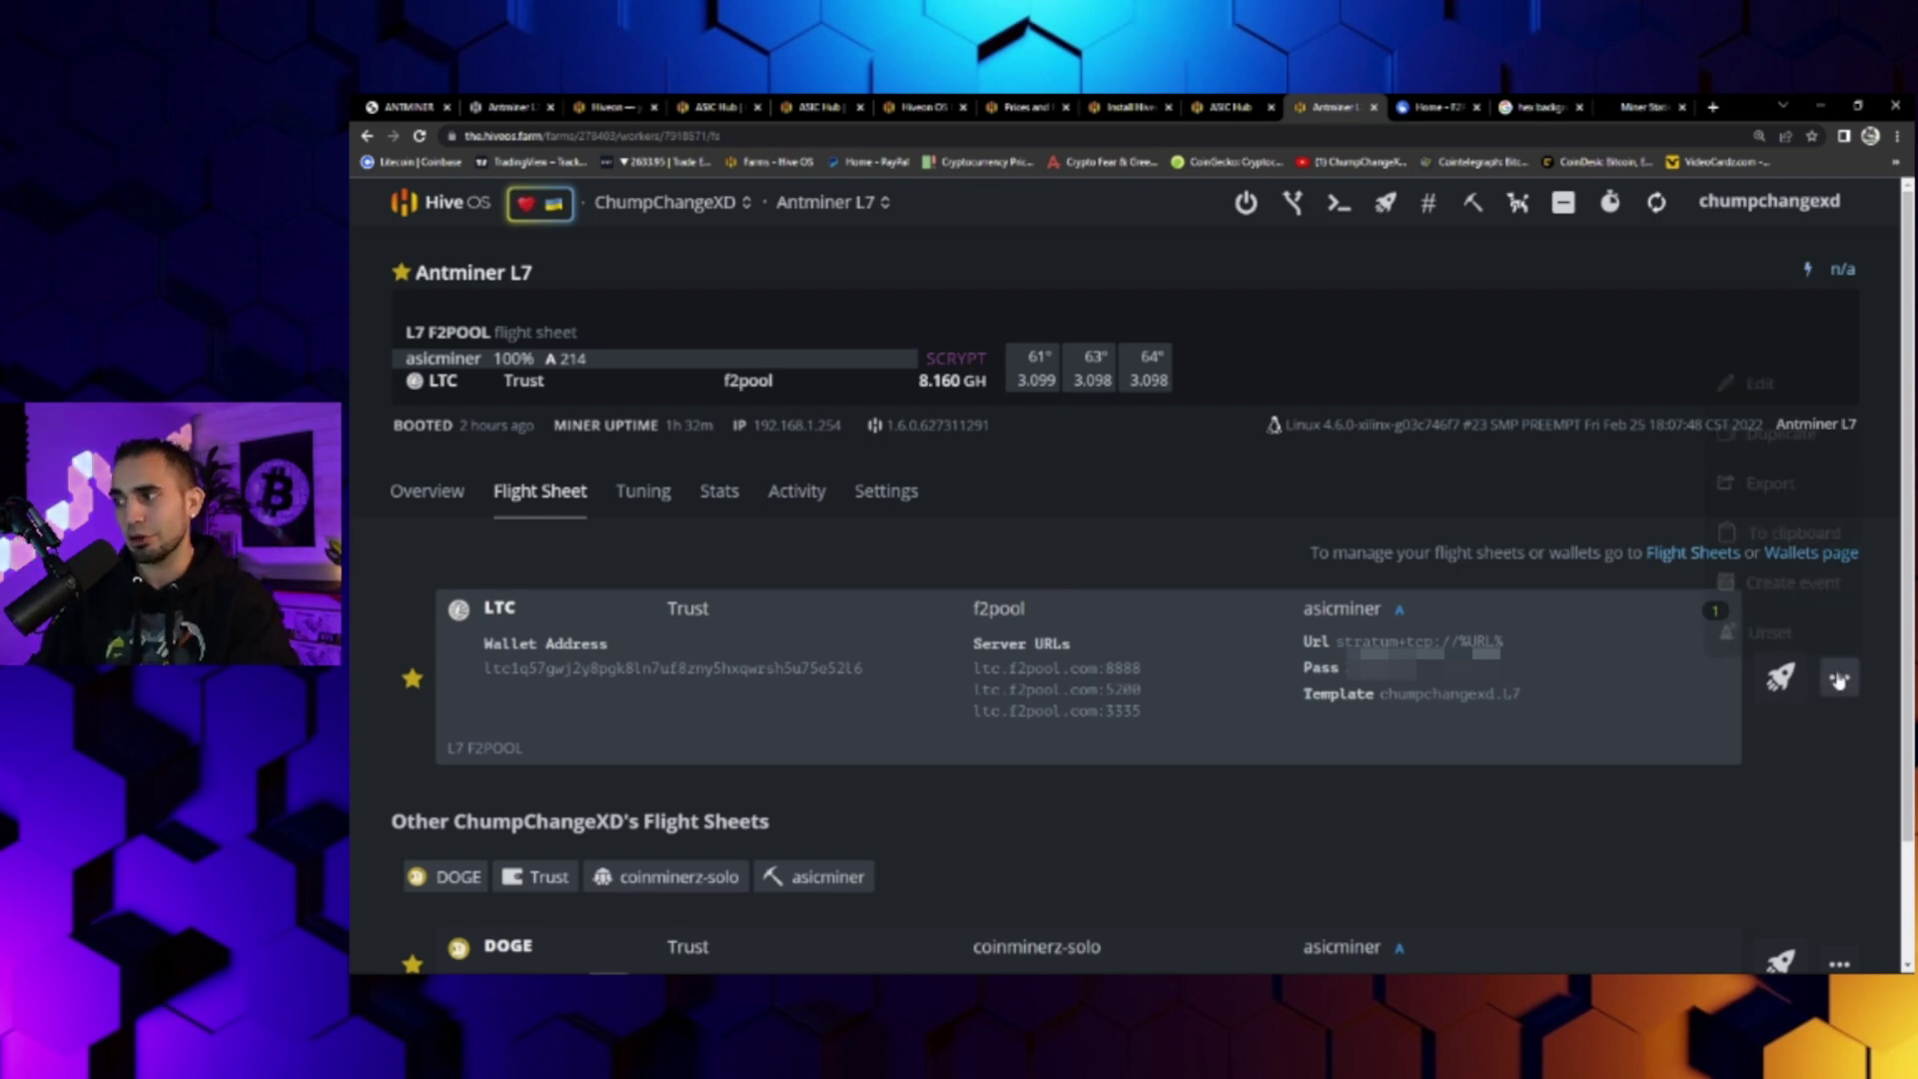
click(1760, 384)
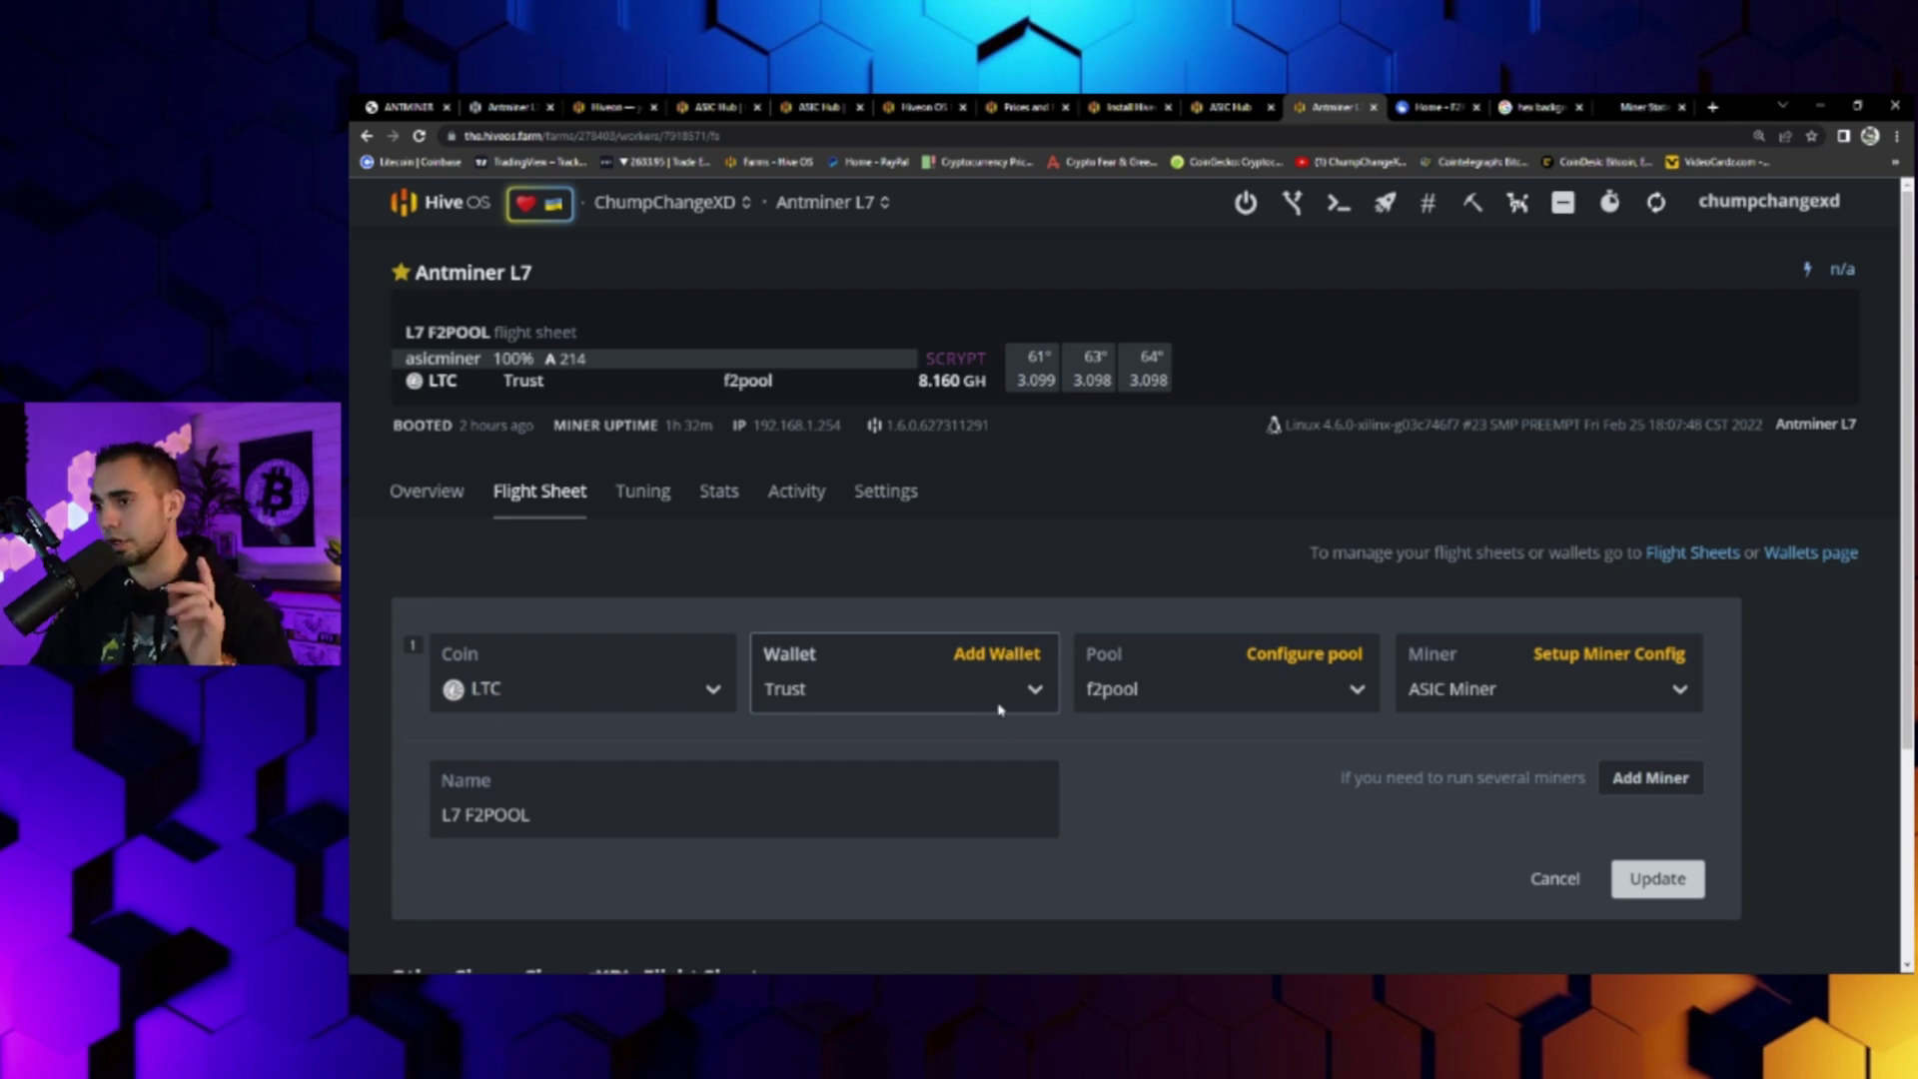
Step: Inspect the flight sheet's f2pool pool, miner options and ASIC Miner config, then view f2pool's dashboard
click(1245, 703)
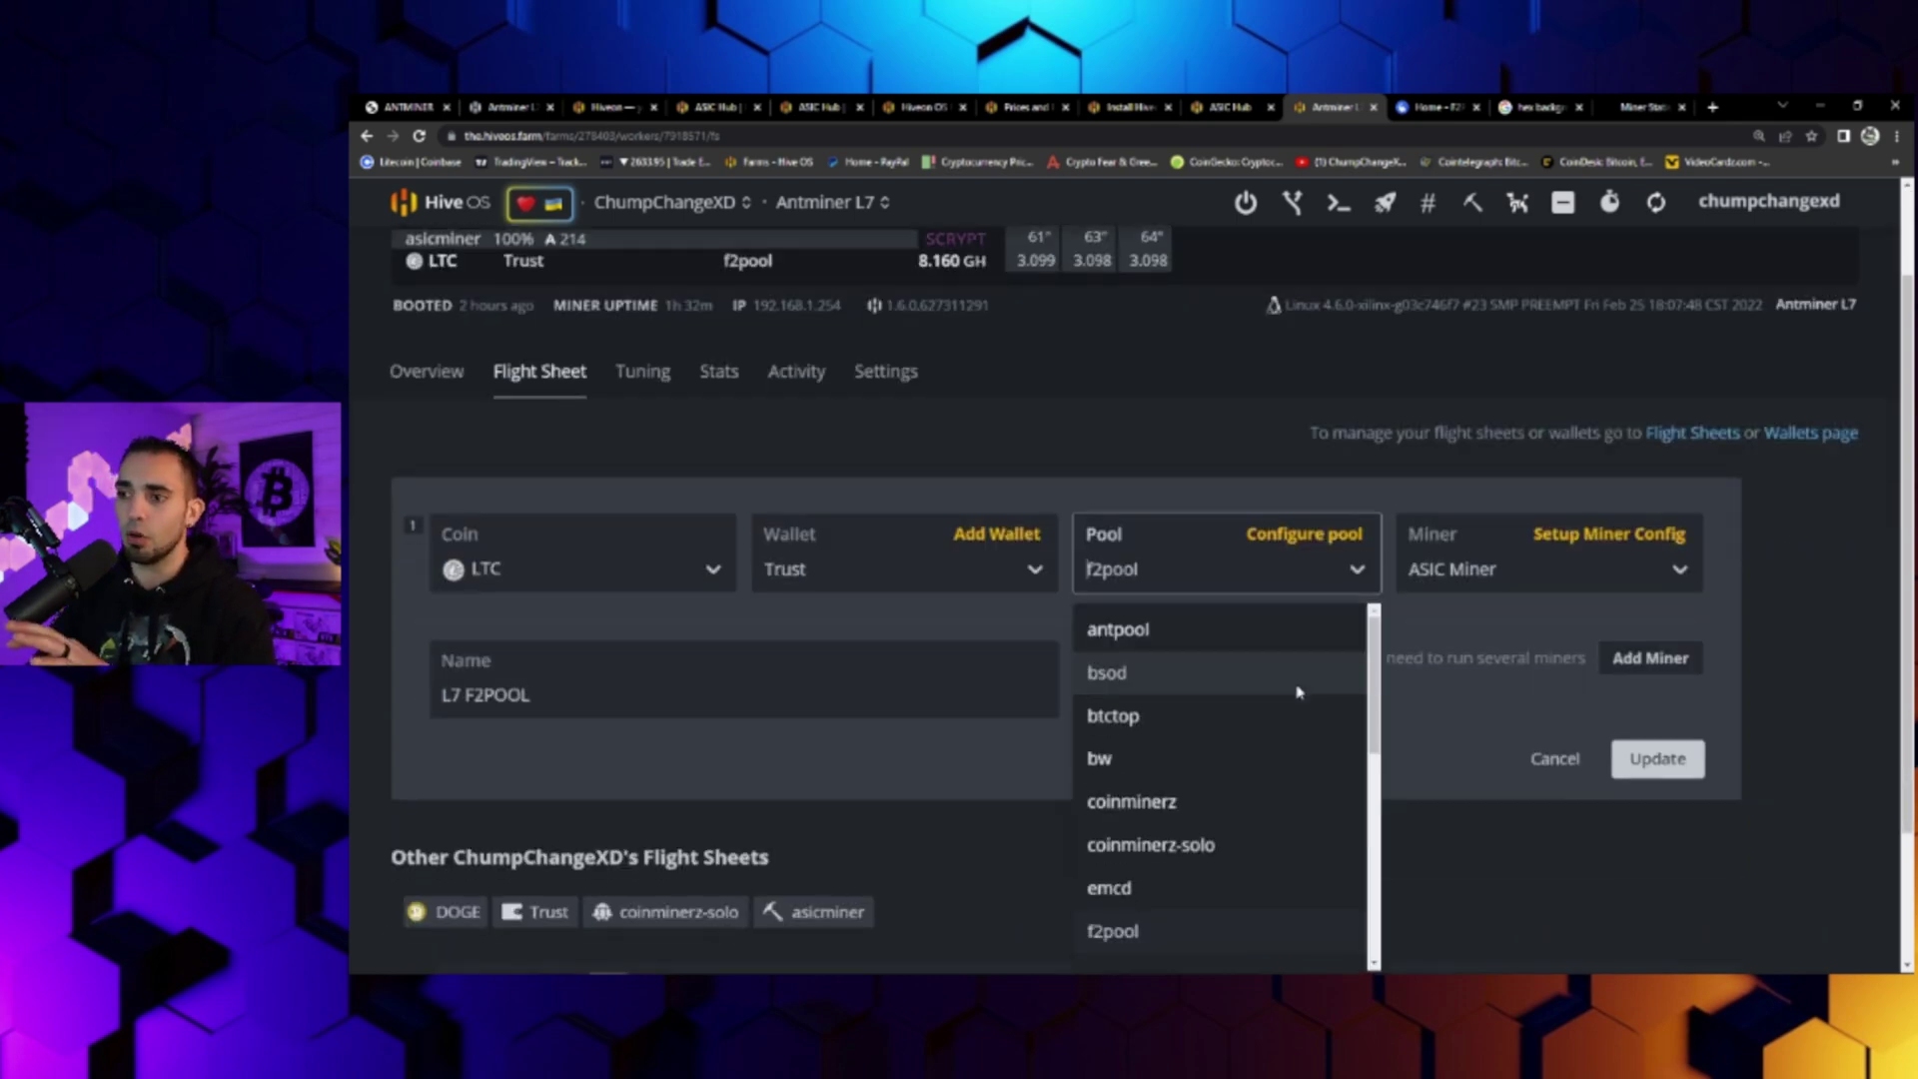
click(1462, 647)
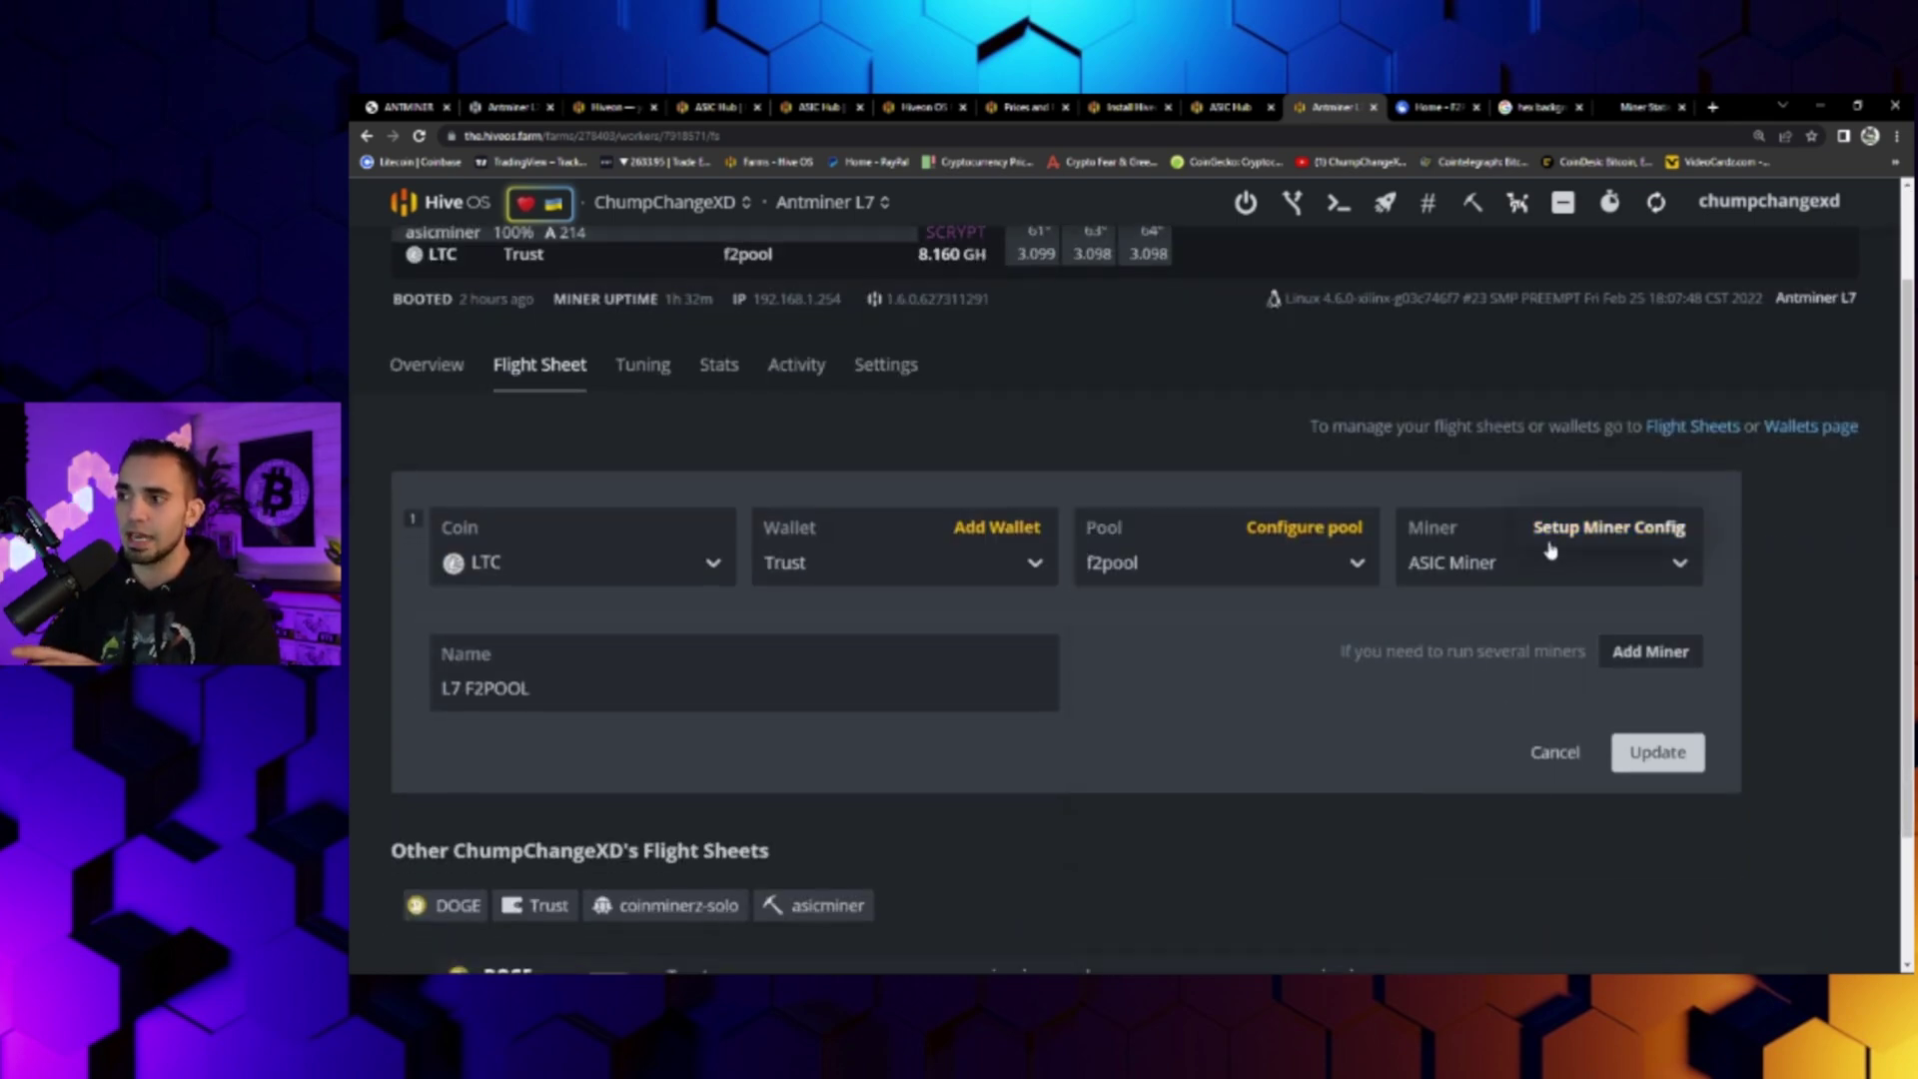
click(1530, 569)
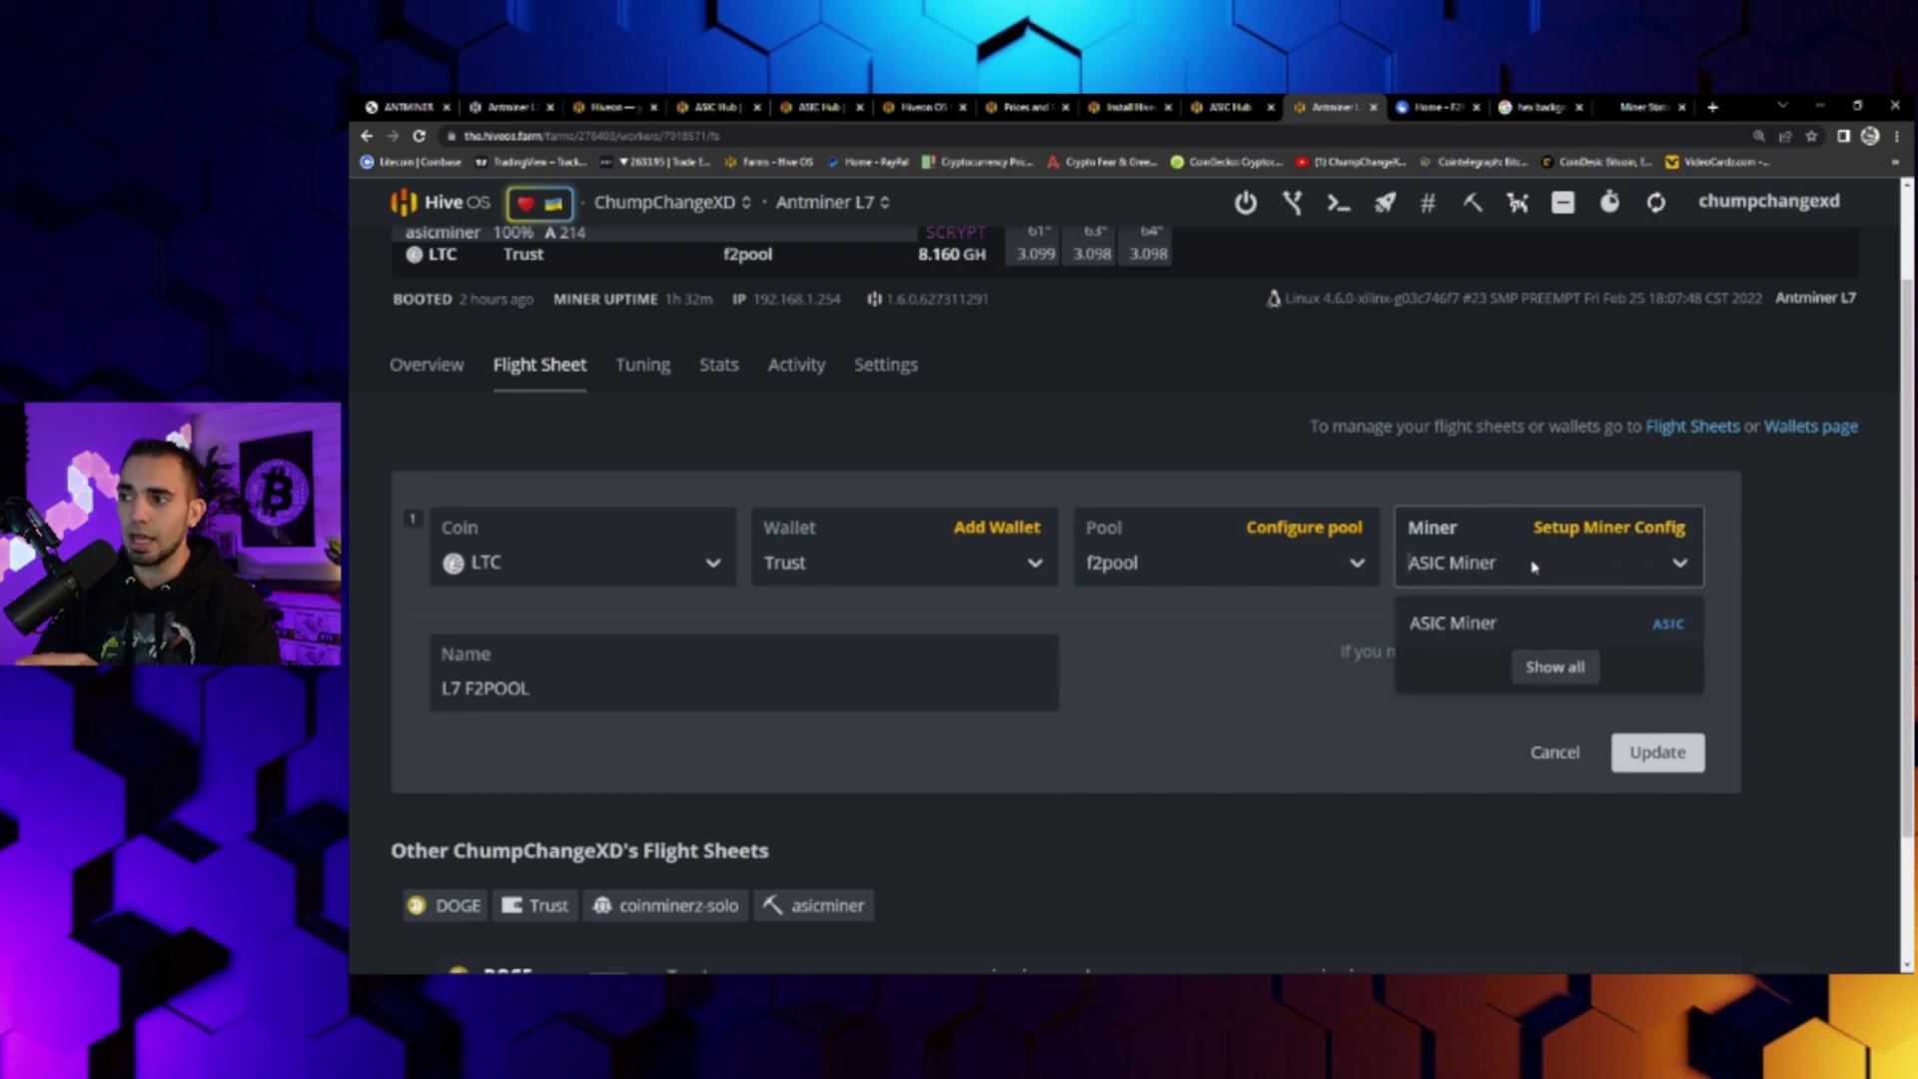
click(1627, 537)
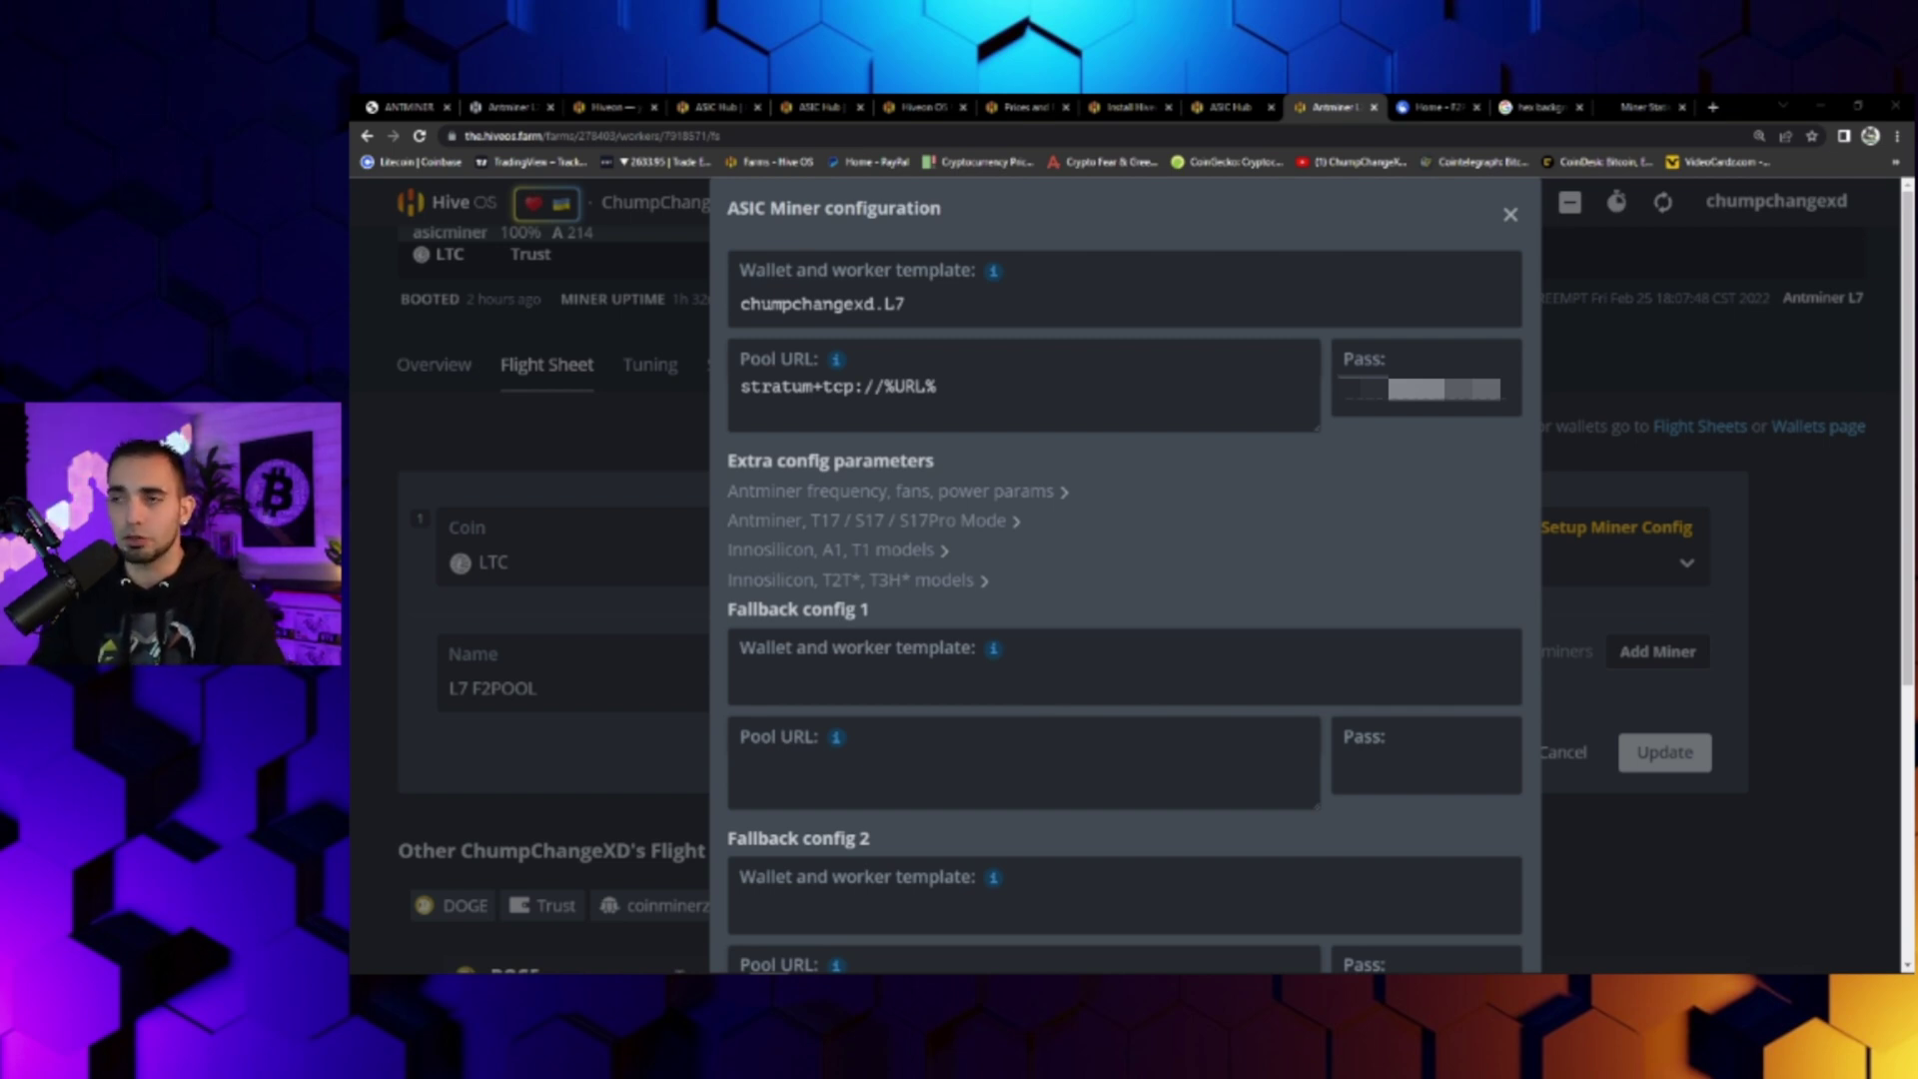
click(1447, 109)
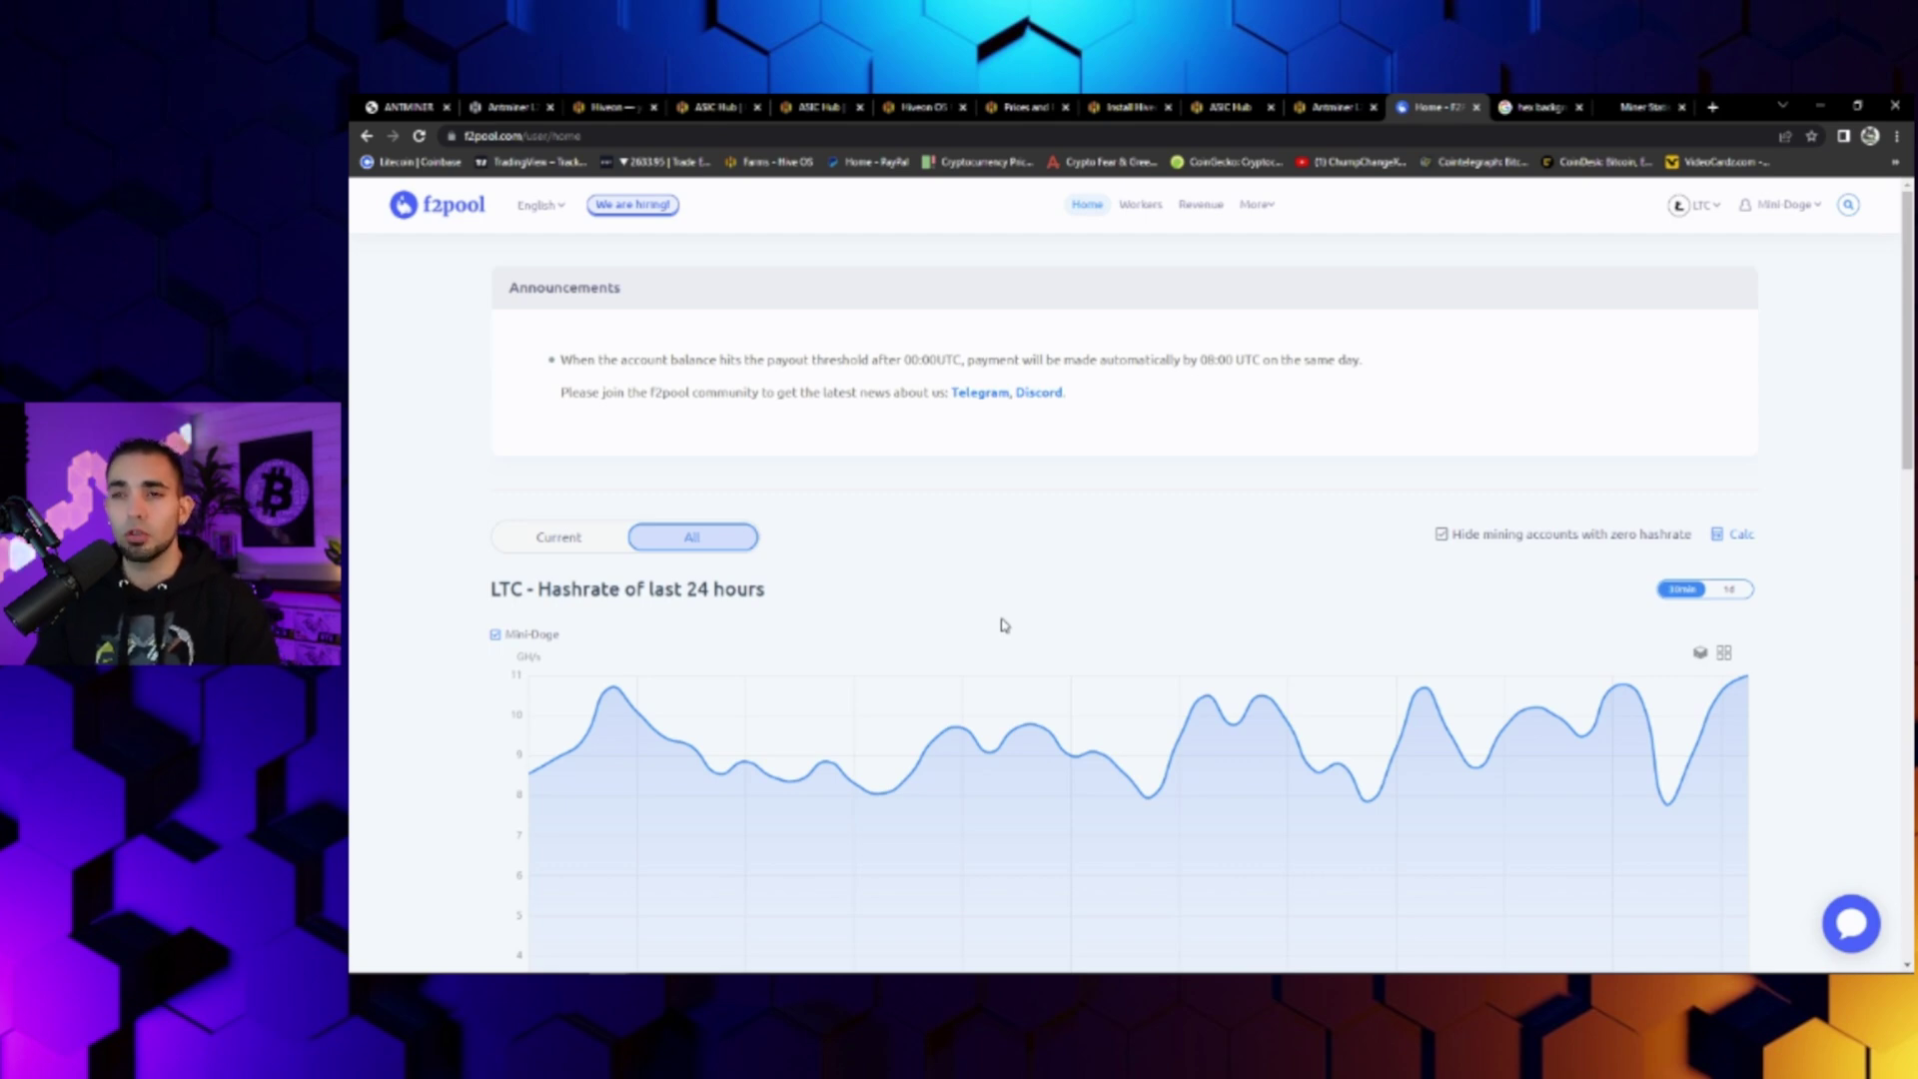
Step: Switch f2pool to KDA, review its worker setup example, then return to Hive OS
click(1685, 210)
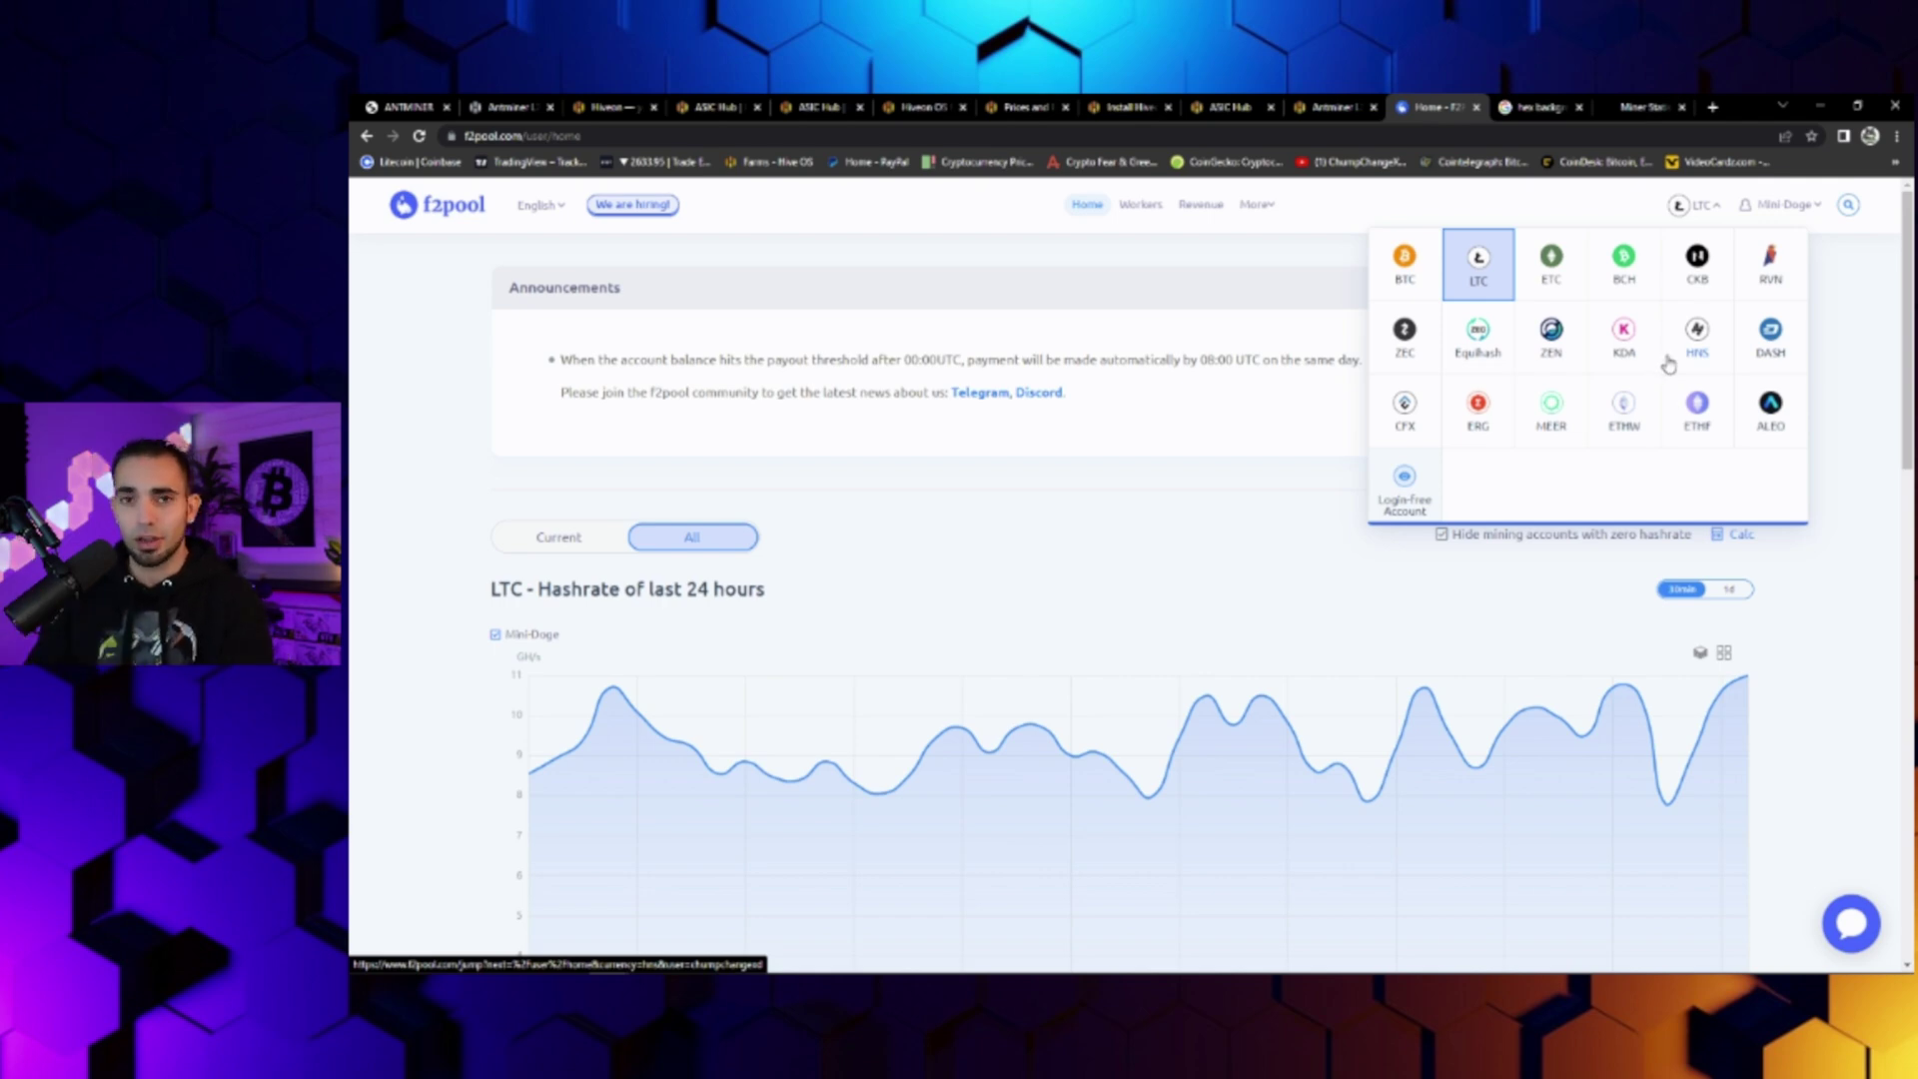
click(1626, 335)
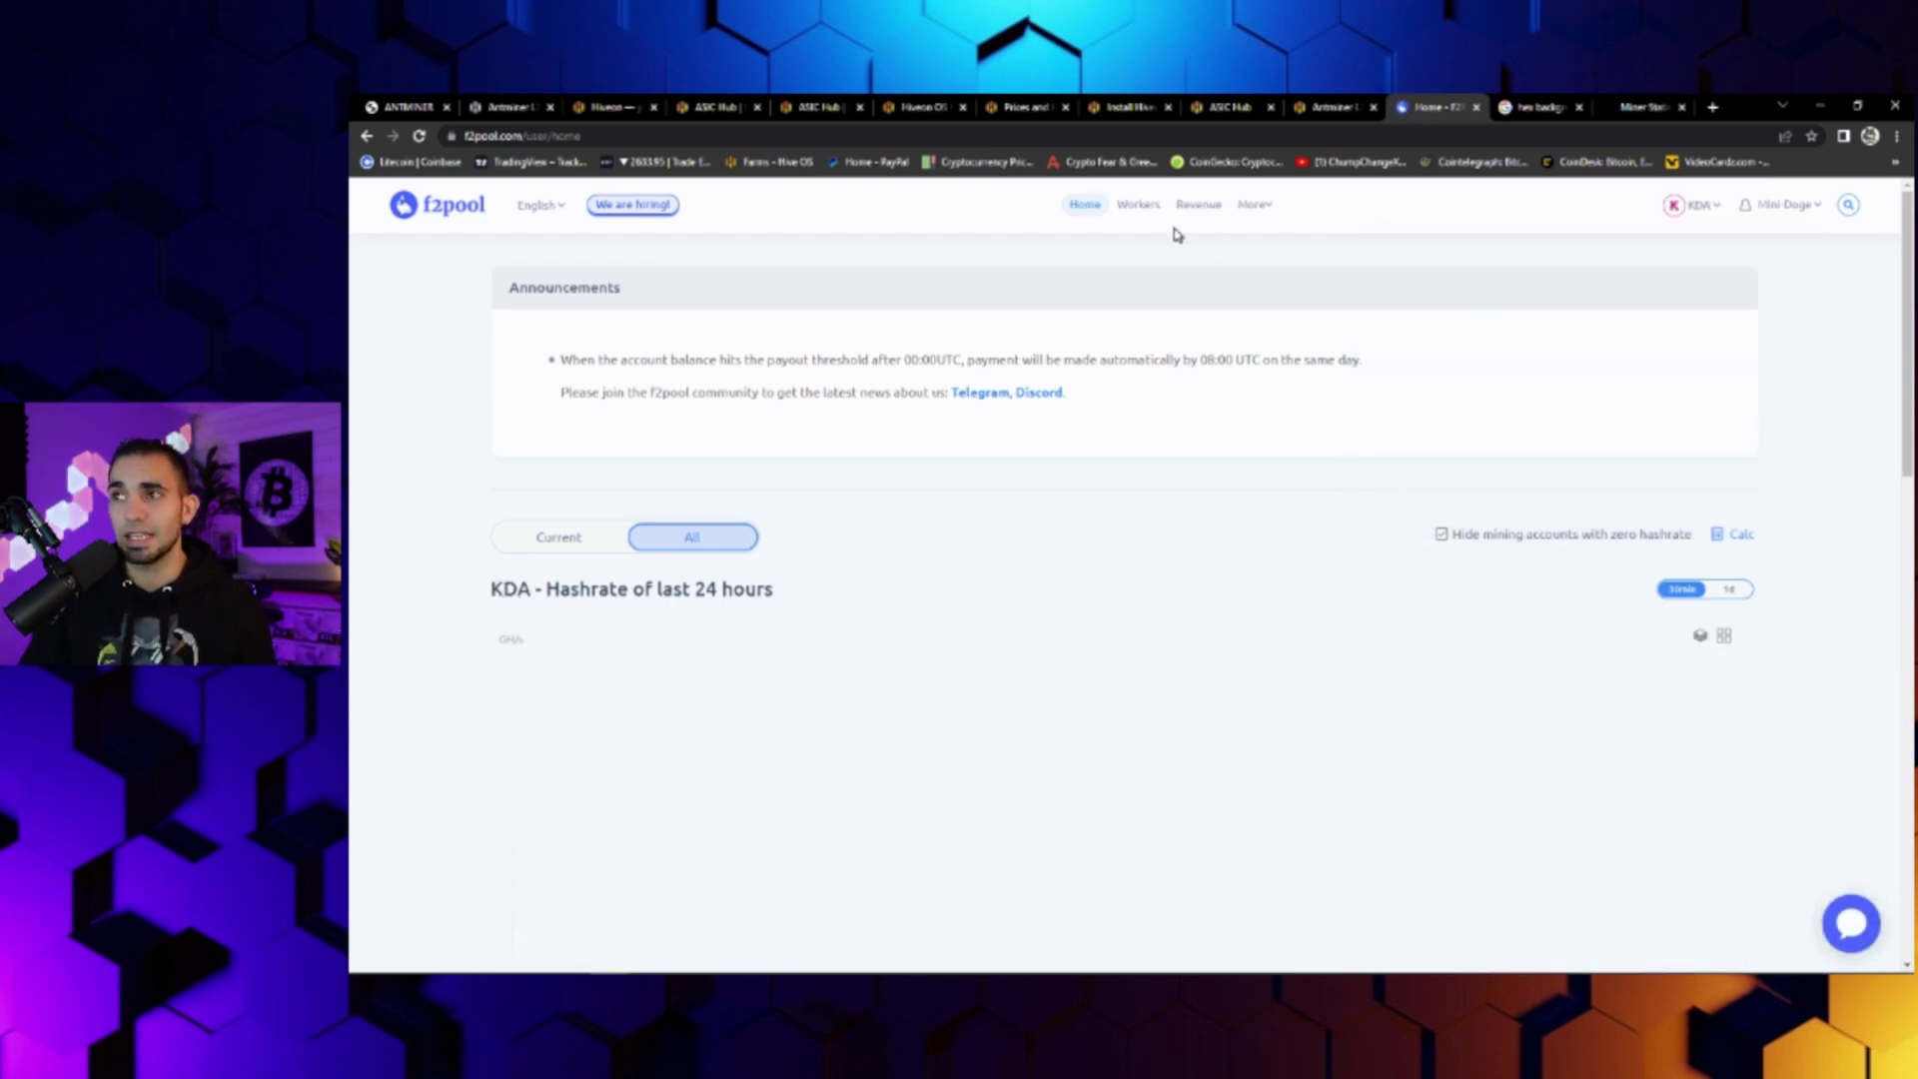
click(1144, 208)
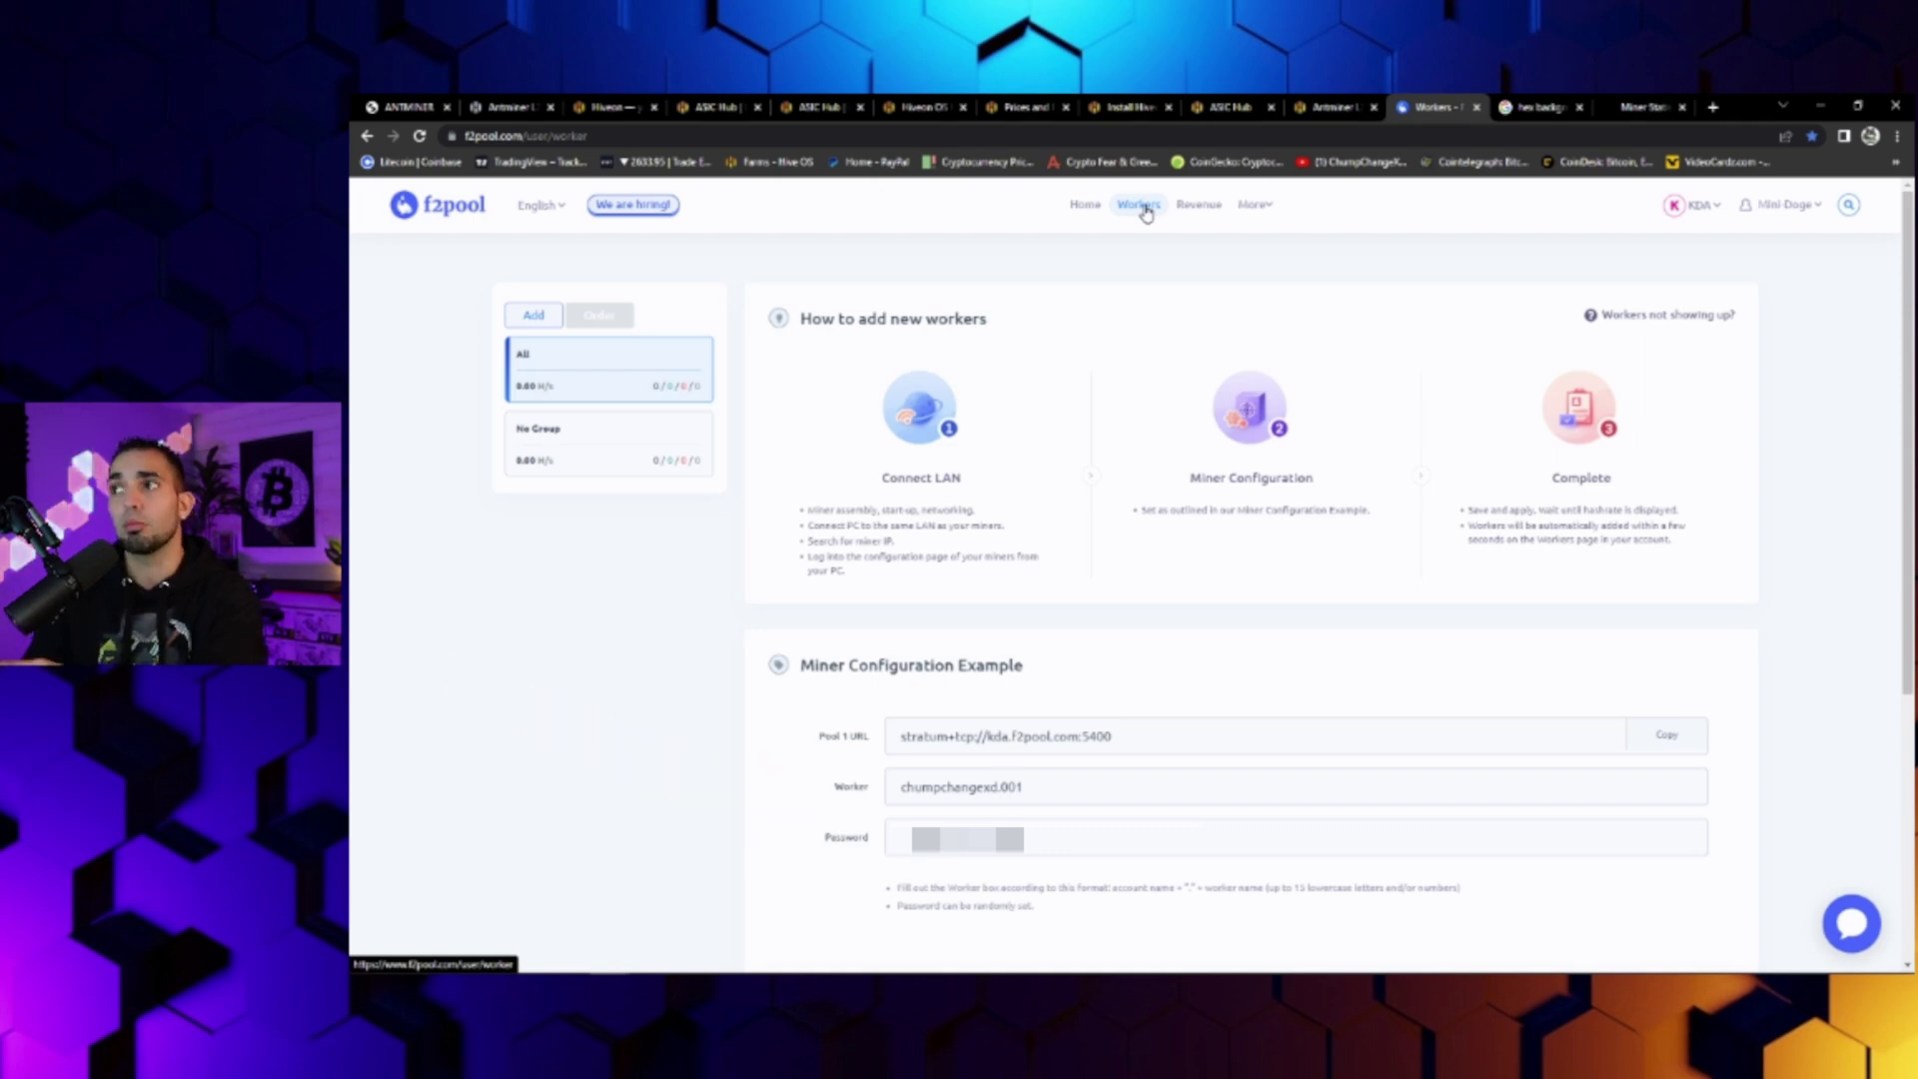
click(1319, 108)
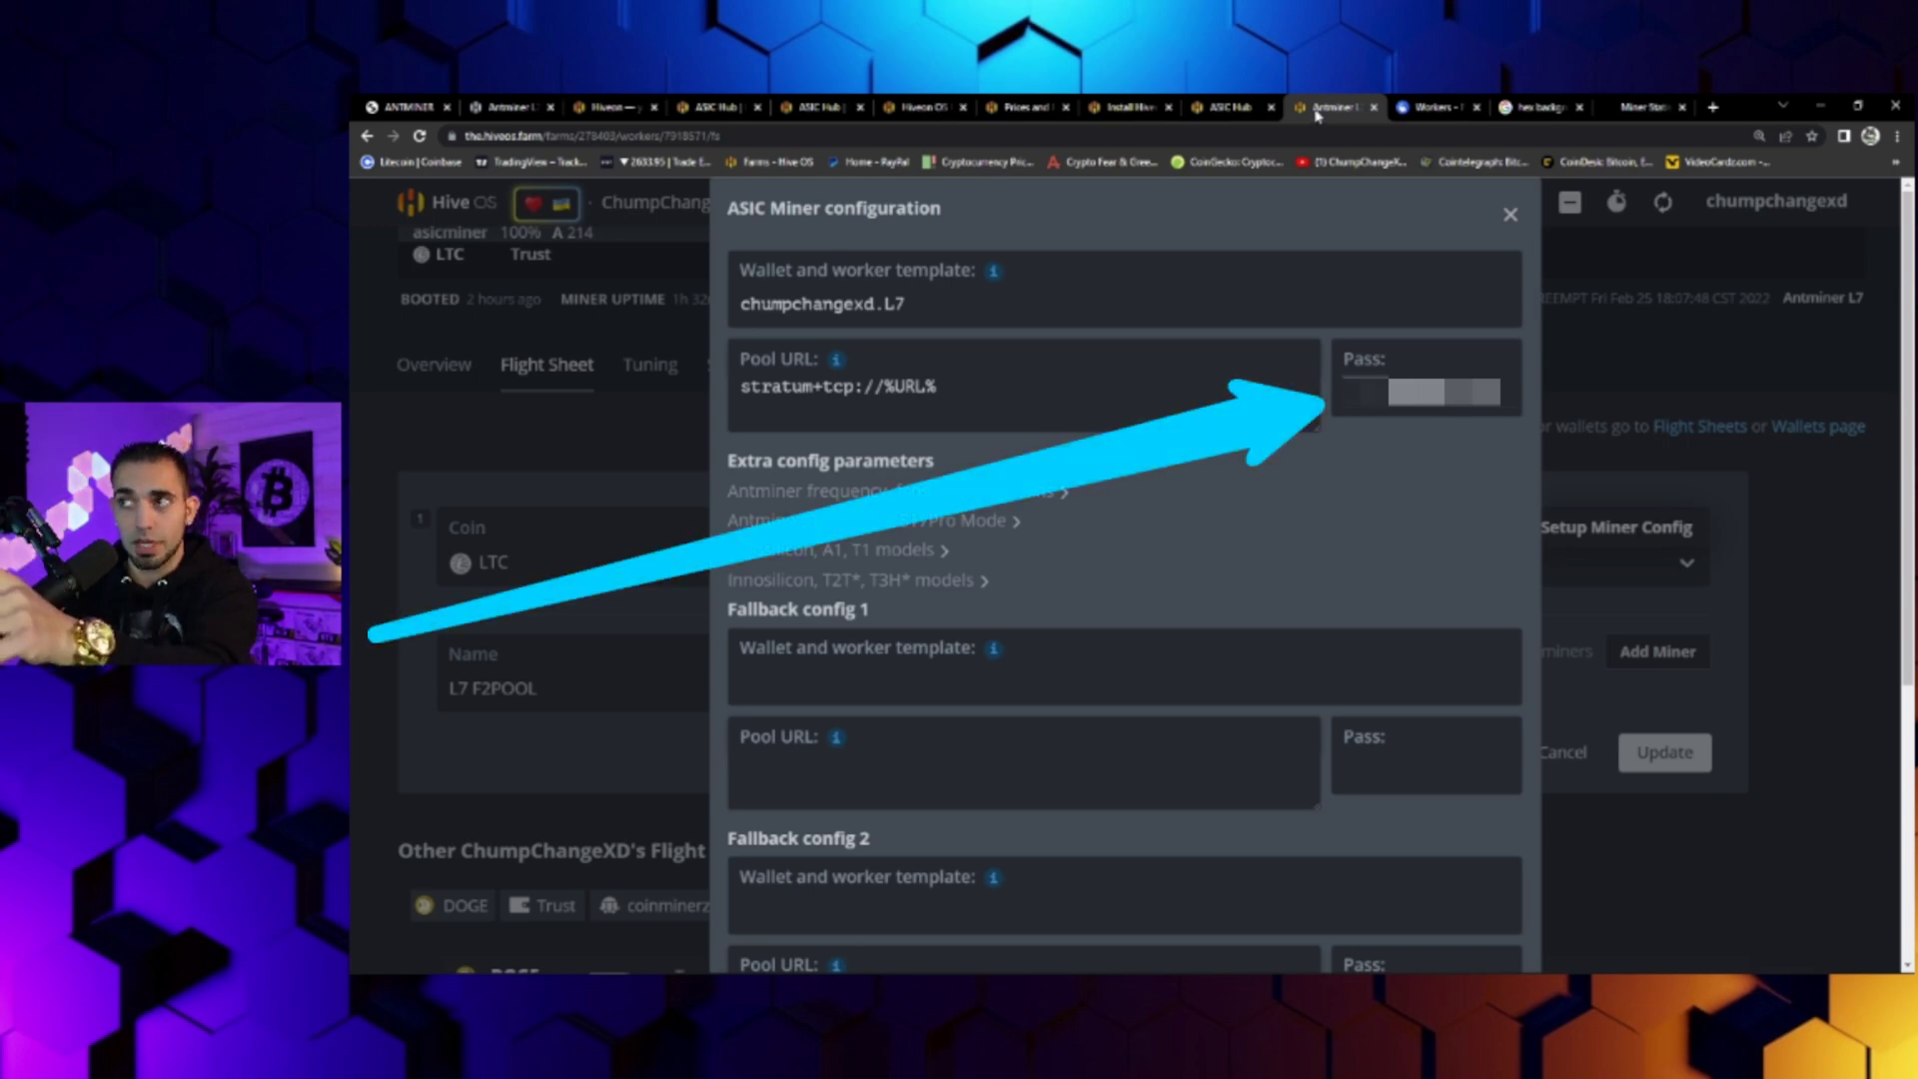
Step: Compare f2pool's miner config example, then review the Hive OS fallback pools and close the dialog
click(1438, 108)
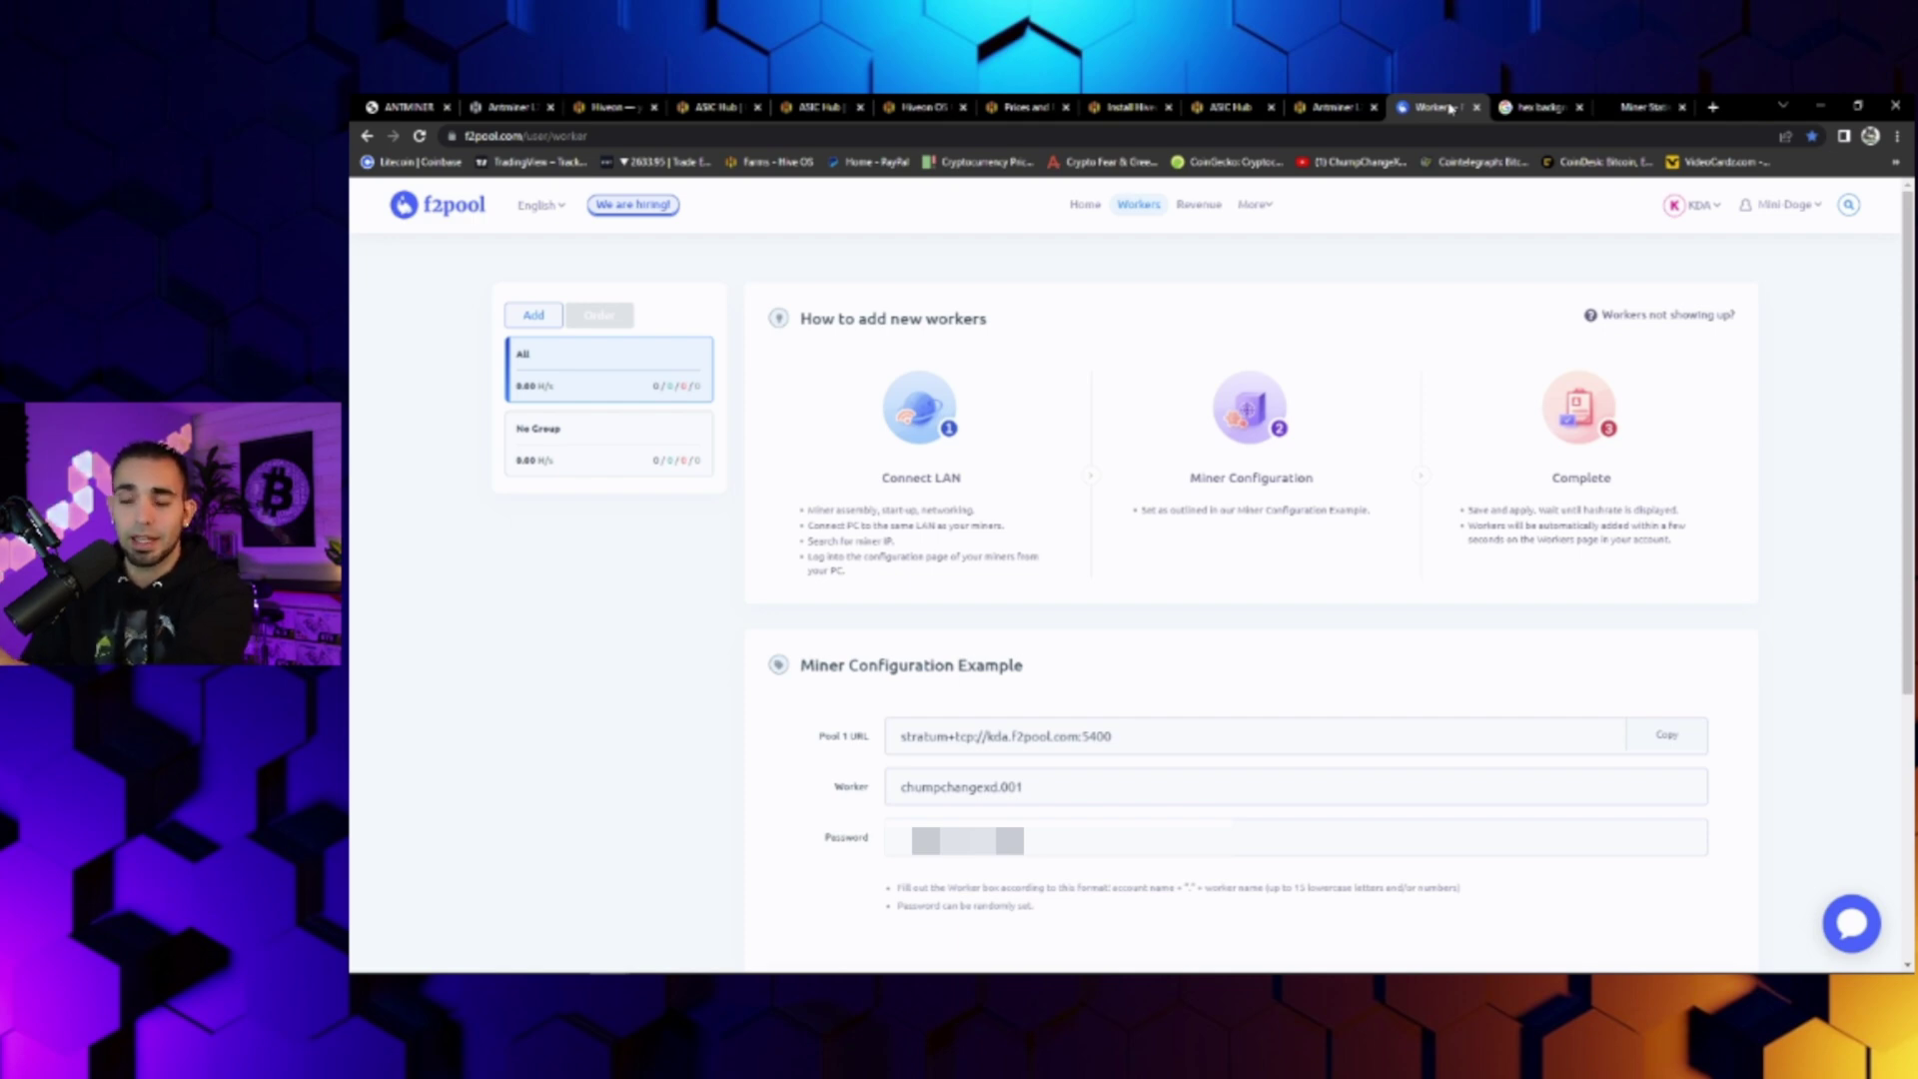
click(1336, 106)
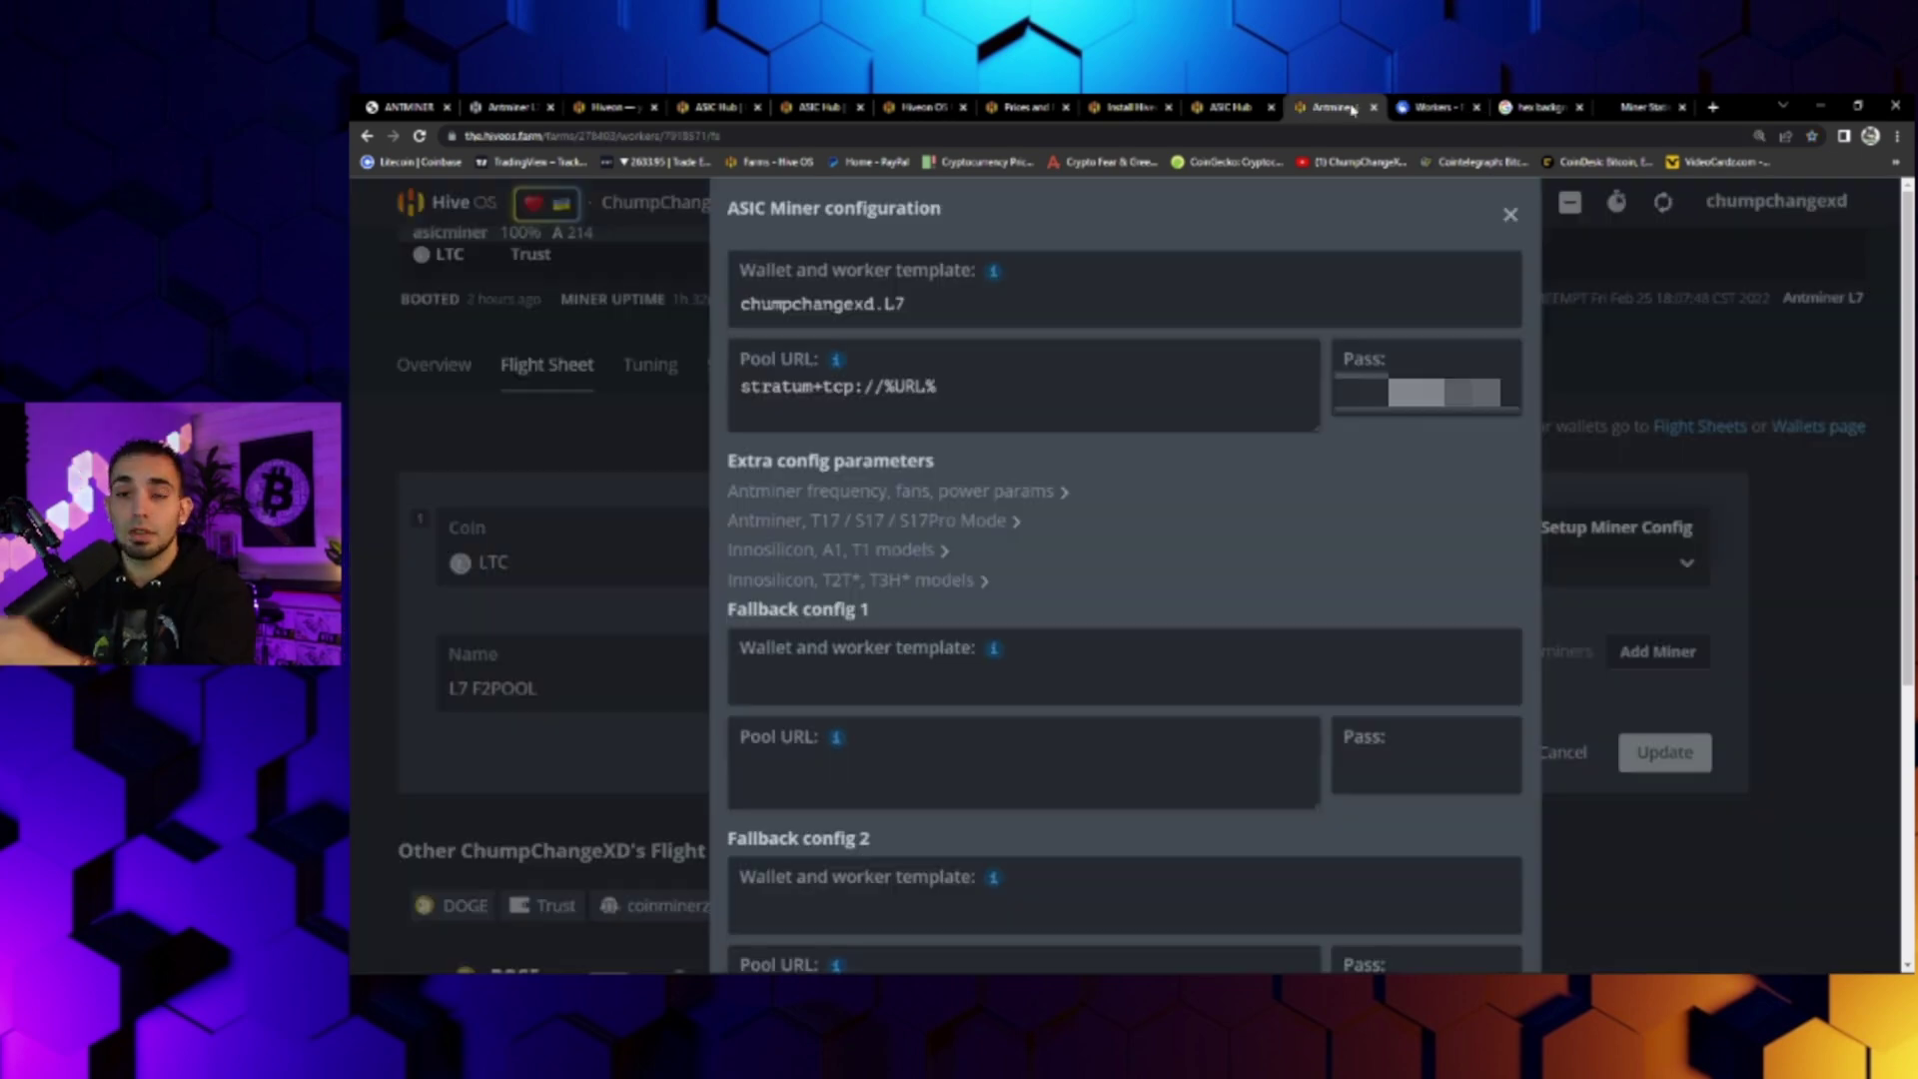
scroll(1208, 440, down, 5)
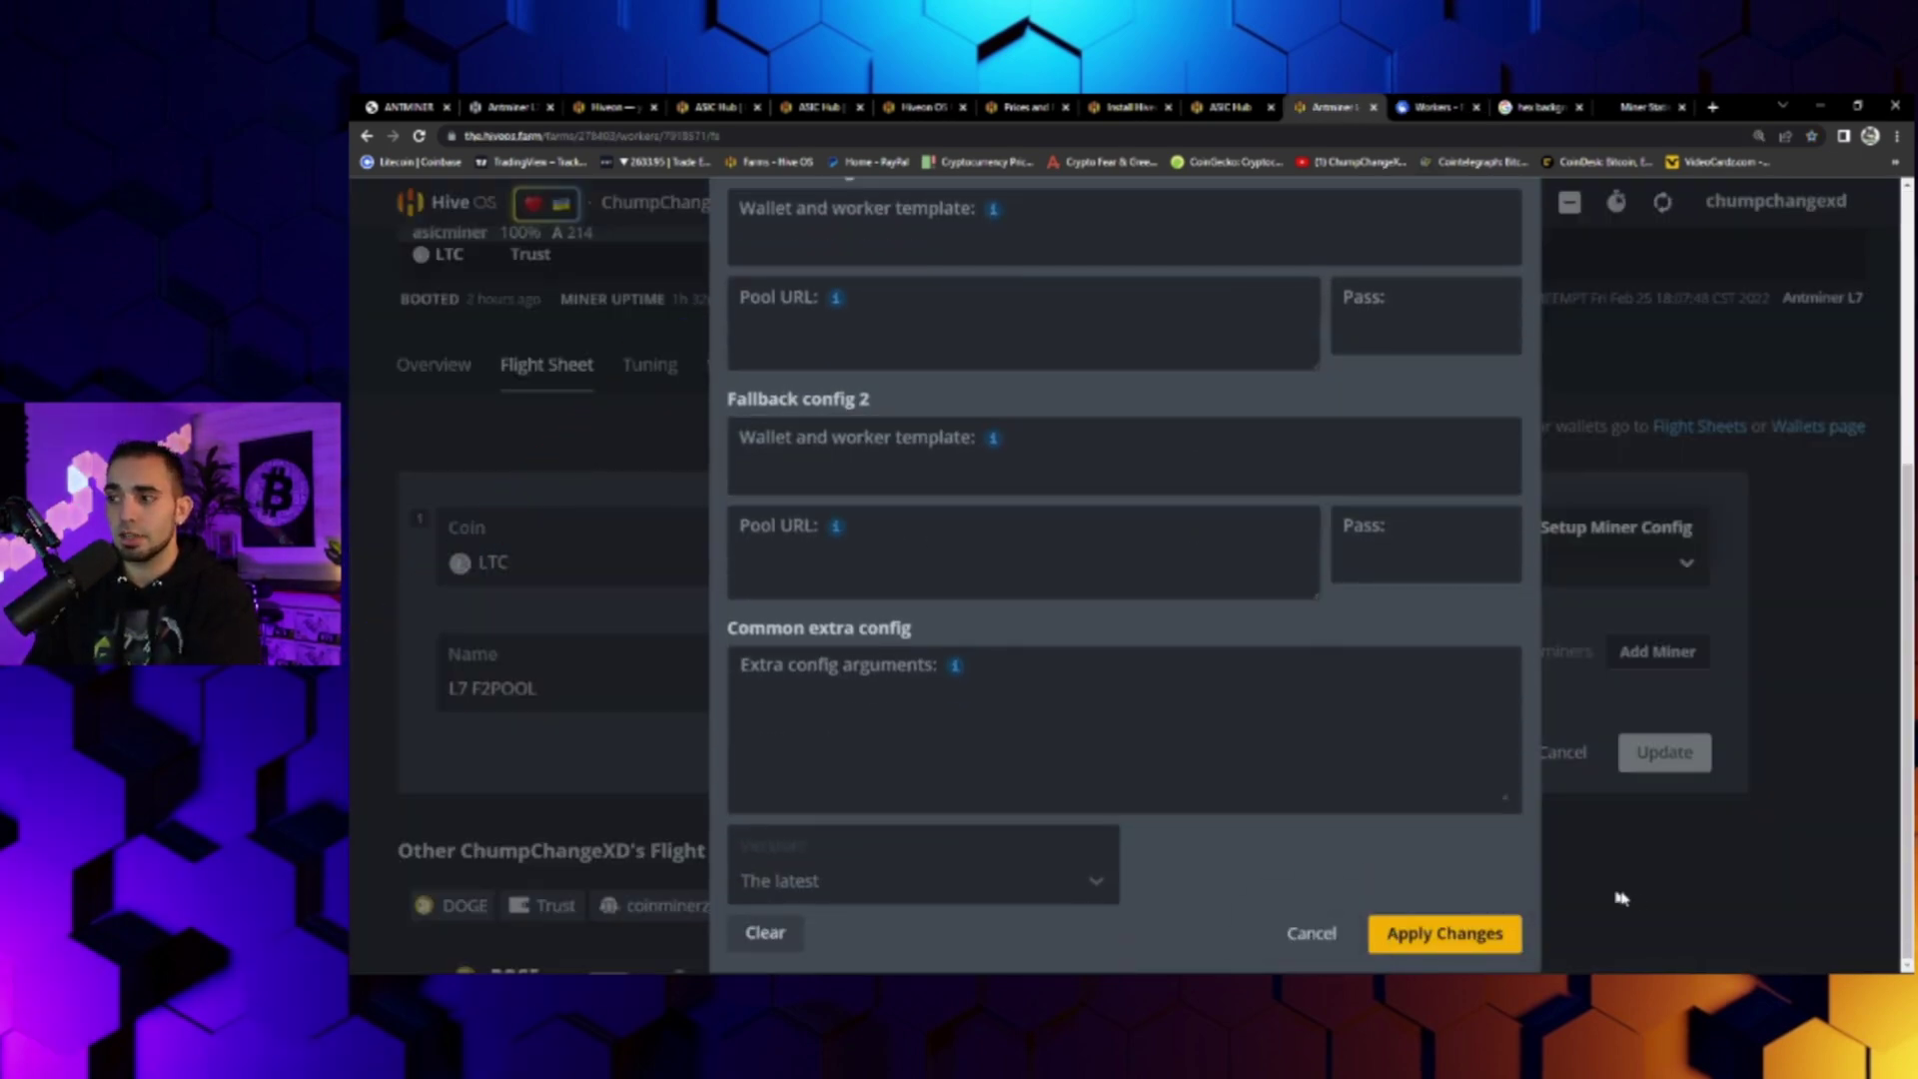
click(1401, 941)
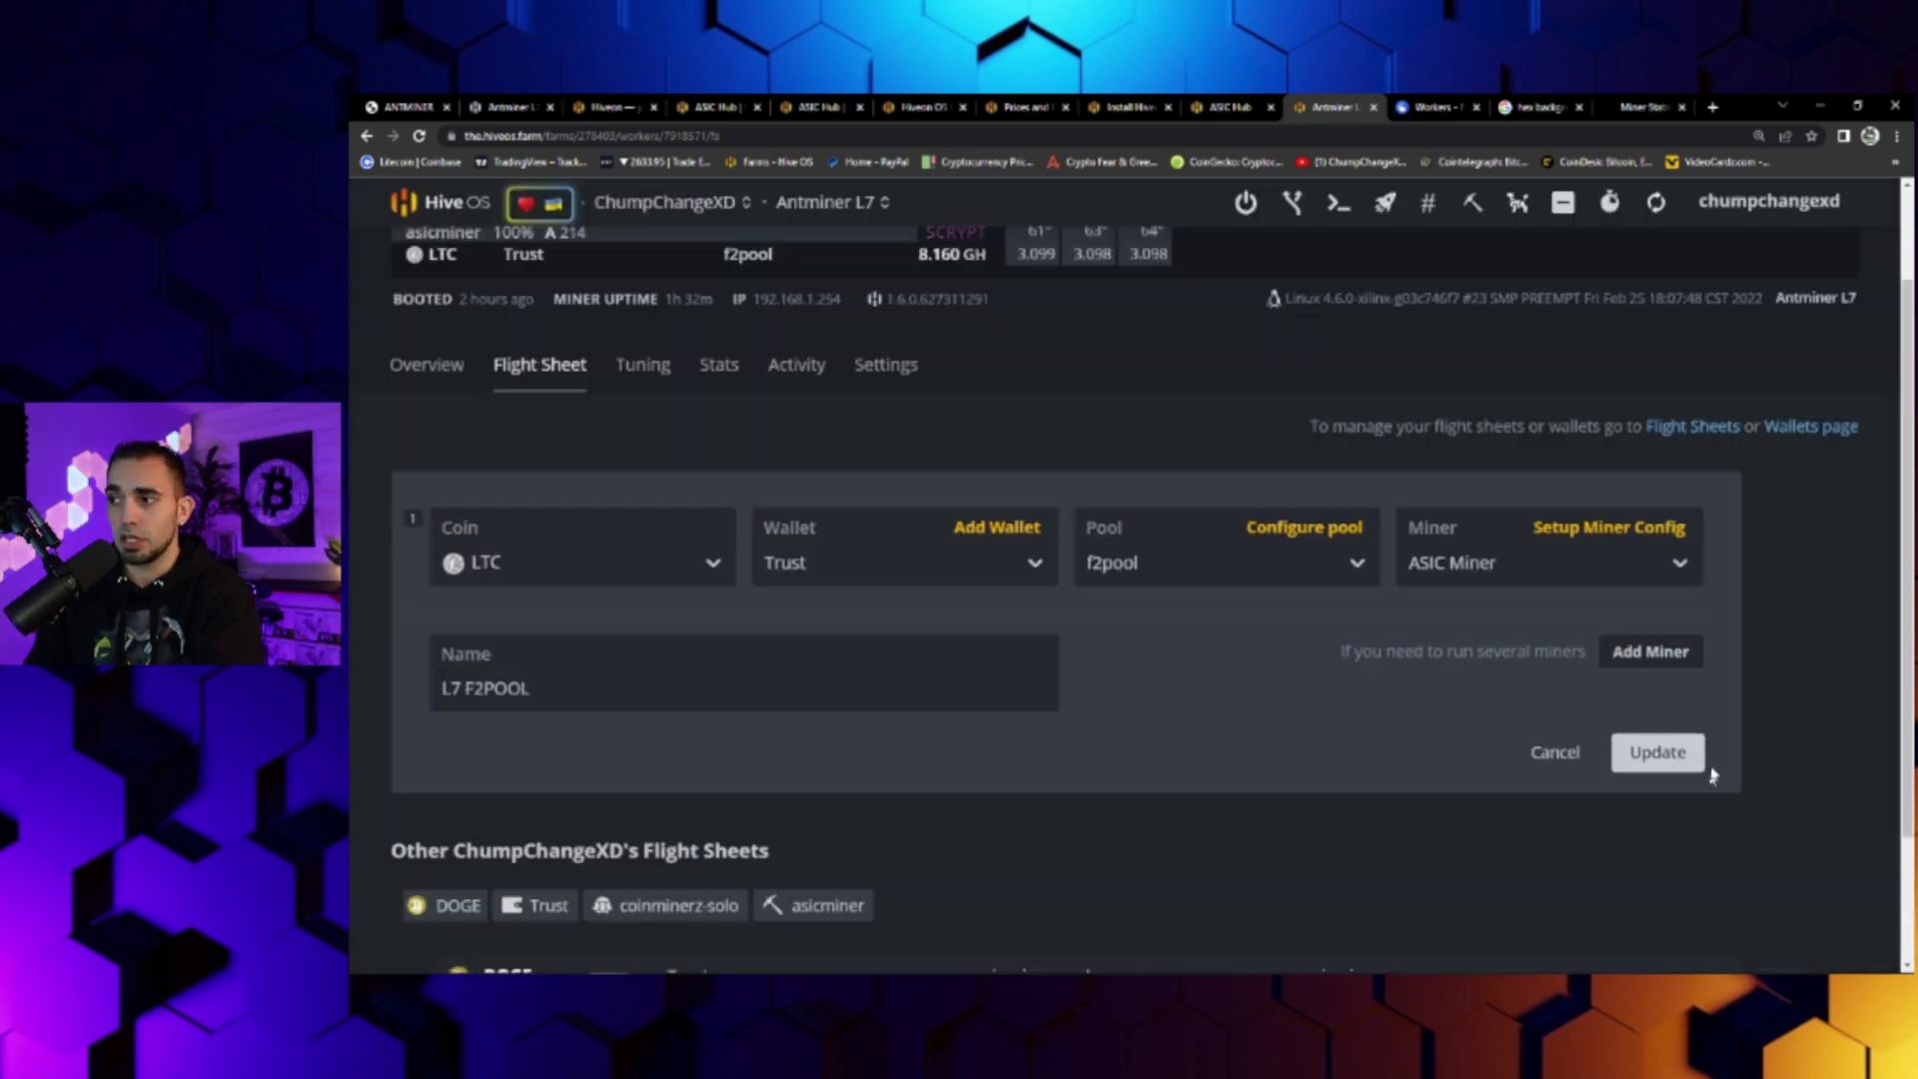
Step: Cancel the flight sheet edit and view the Antminer L7 overview running L7 F2POOL
click(1556, 753)
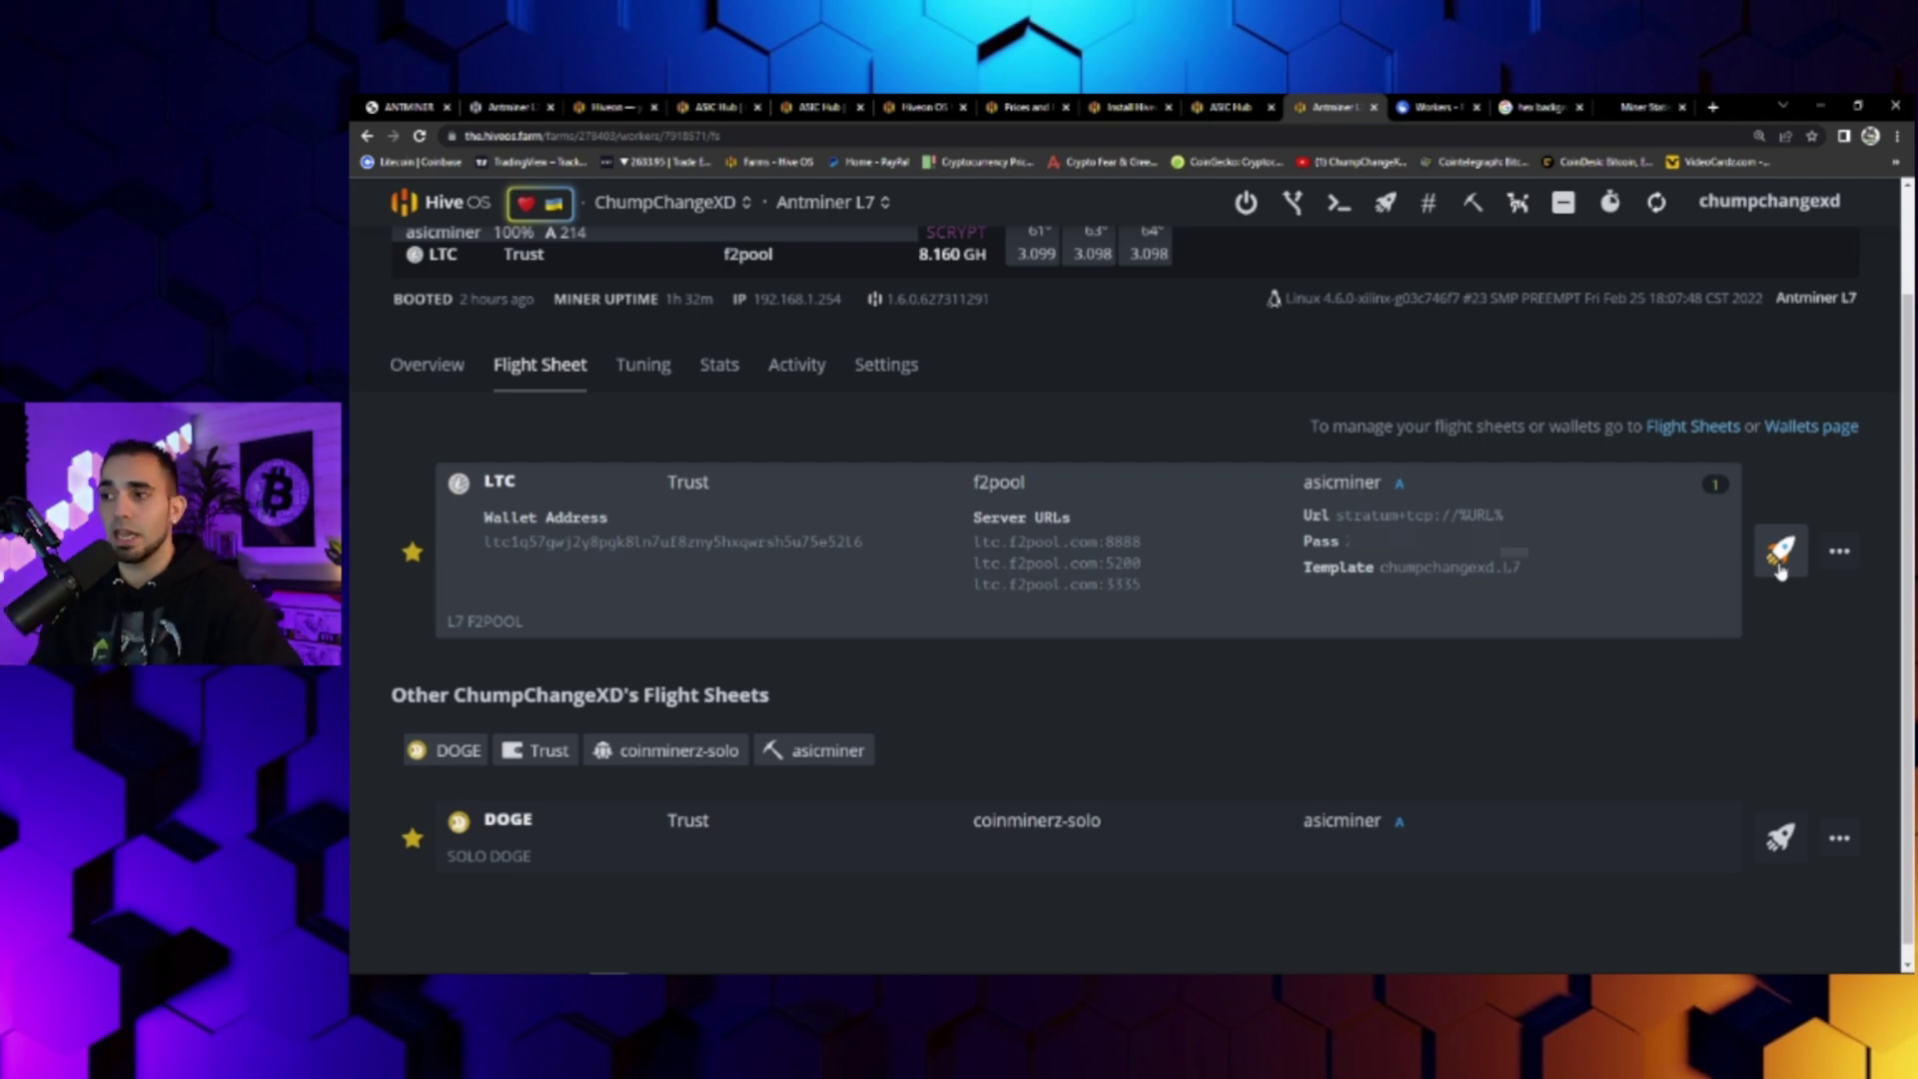
click(408, 365)
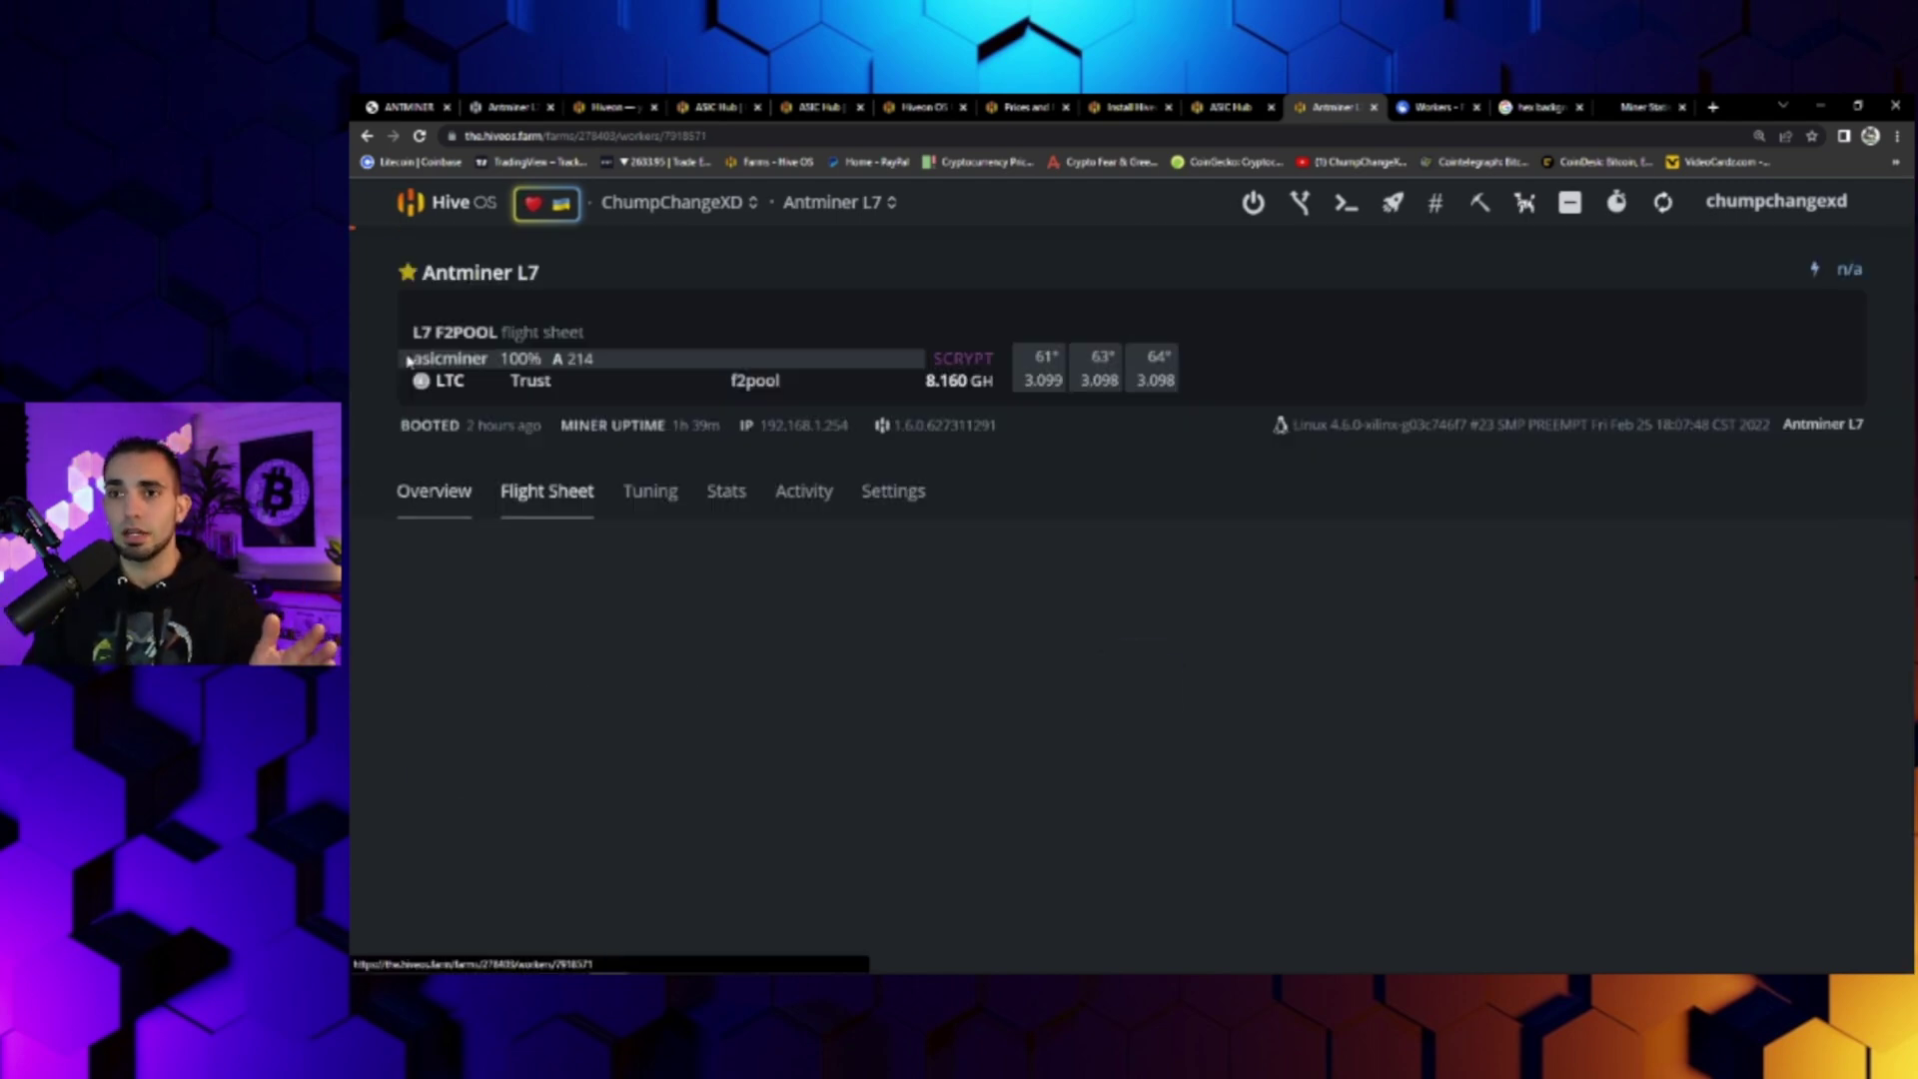